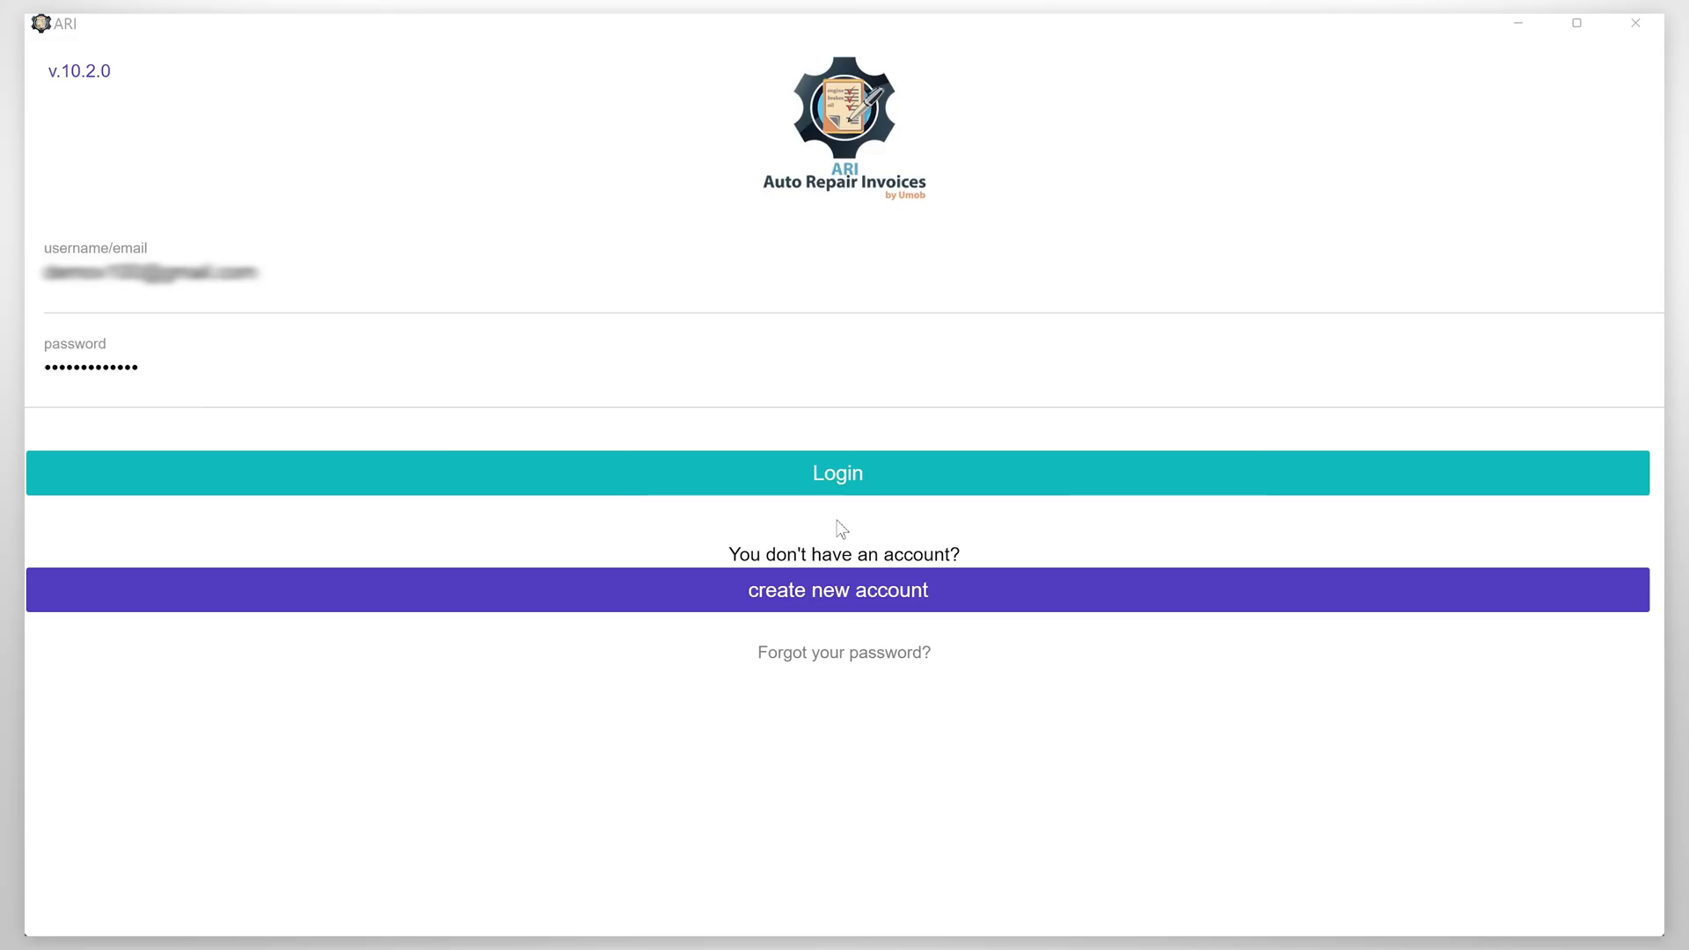
# Sign in, view the company profile settings, and return to the home dashboard.
pyautogui.click(839, 472)
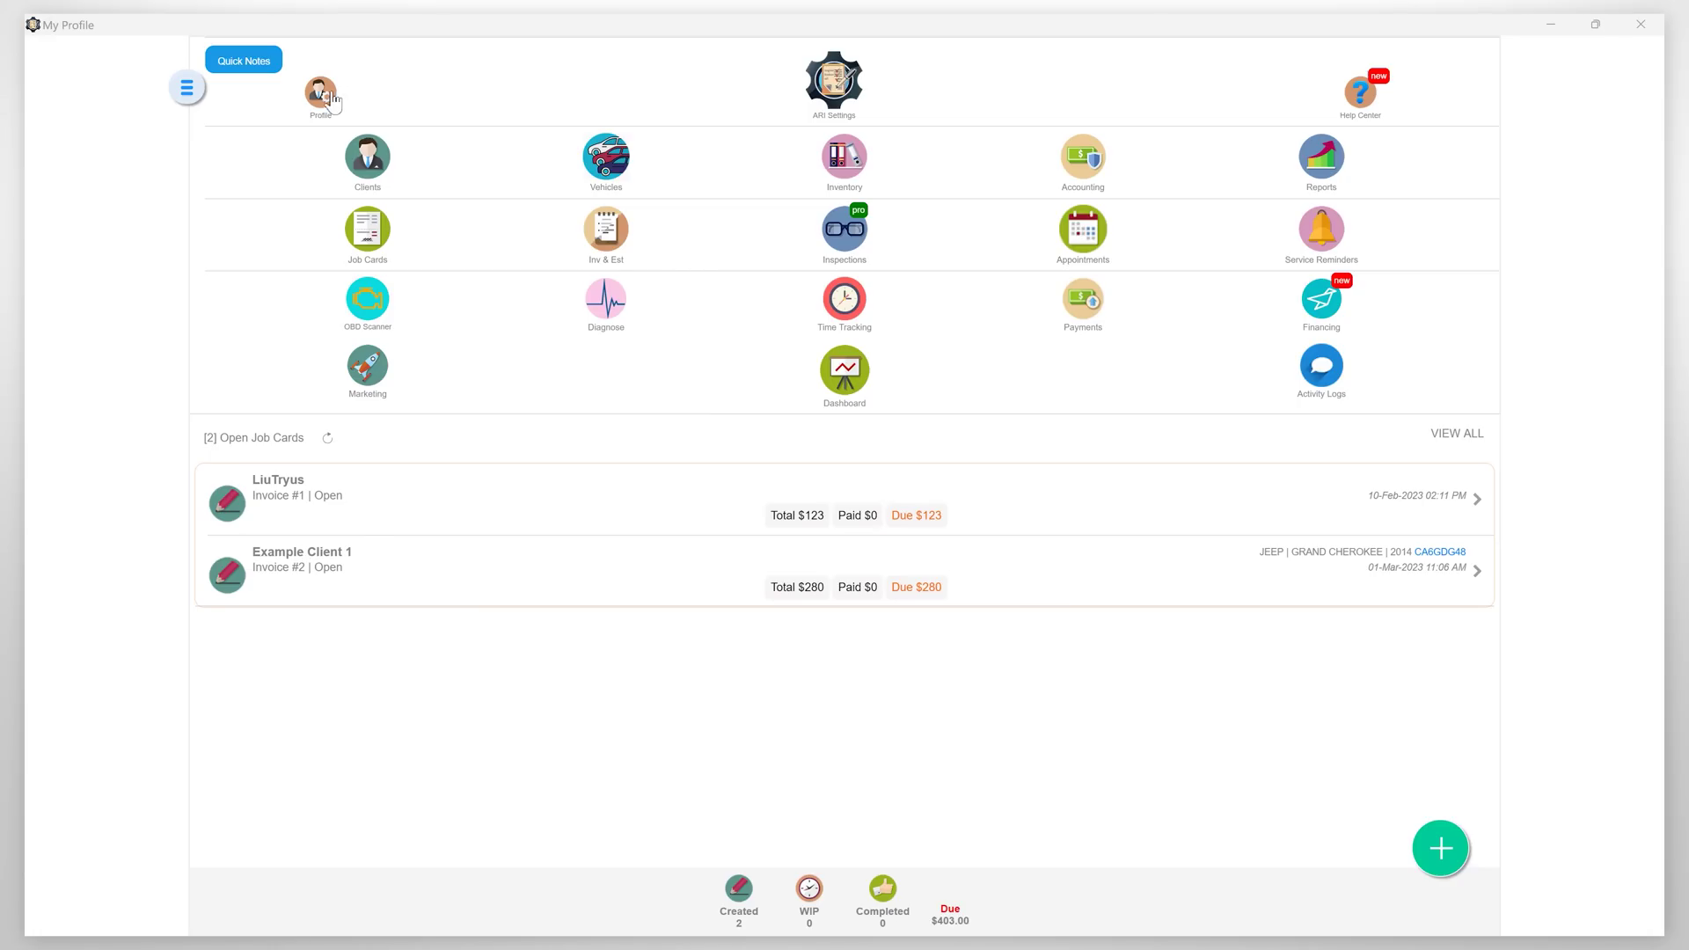
pyautogui.click(323, 93)
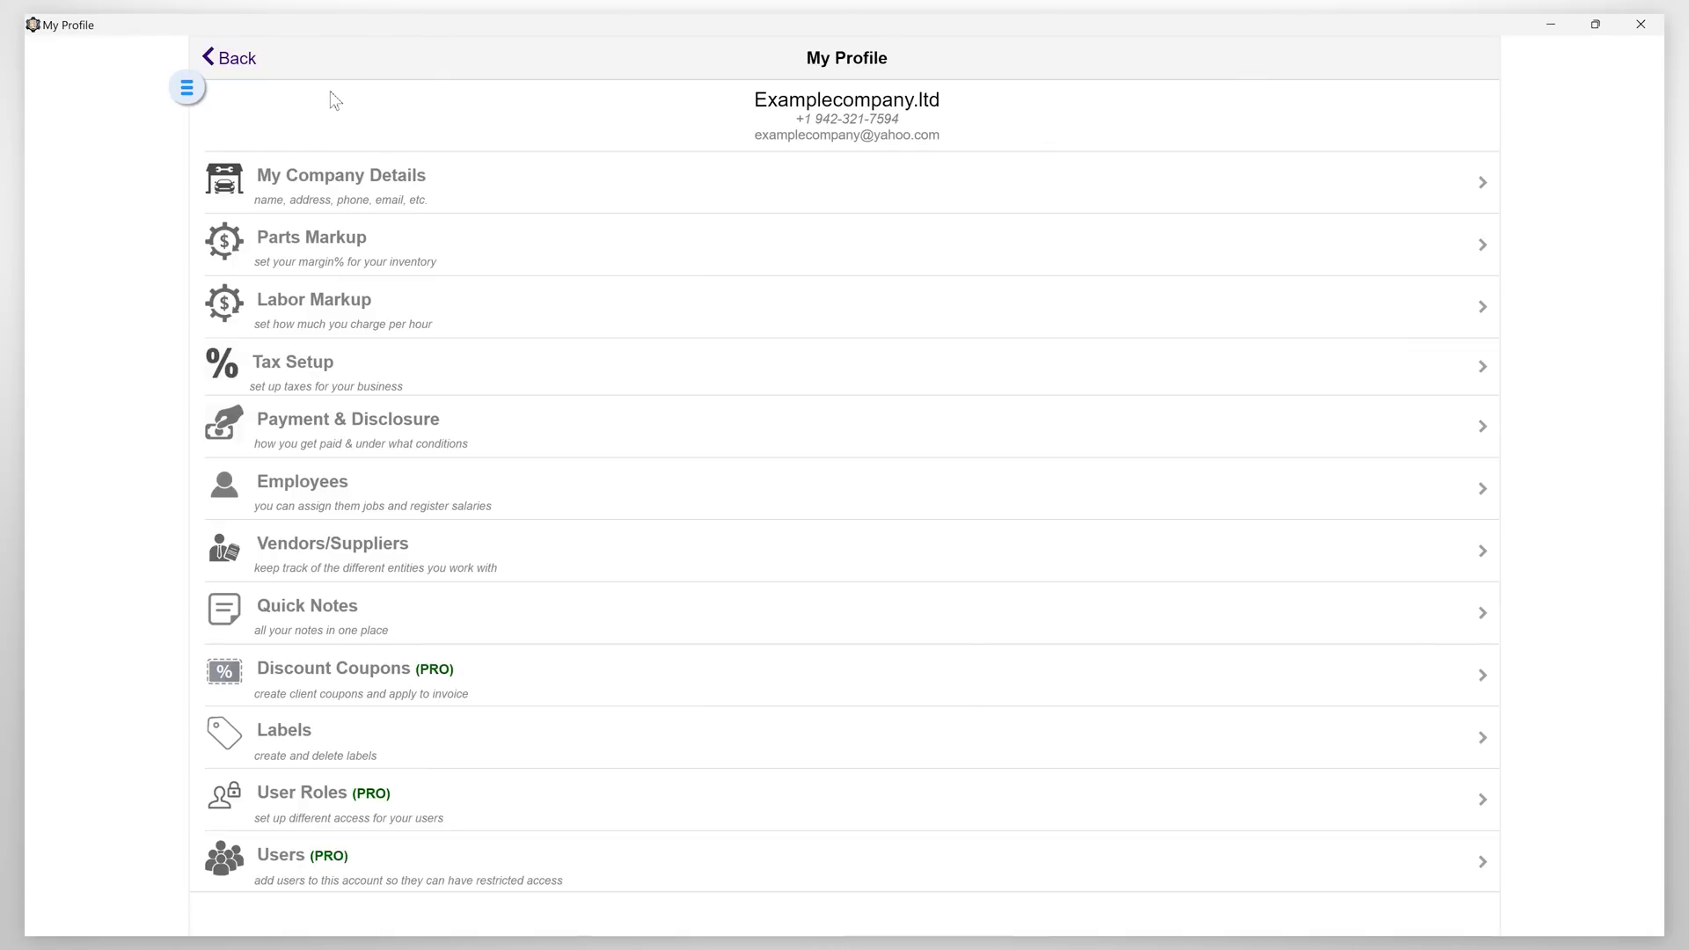
pyautogui.click(242, 58)
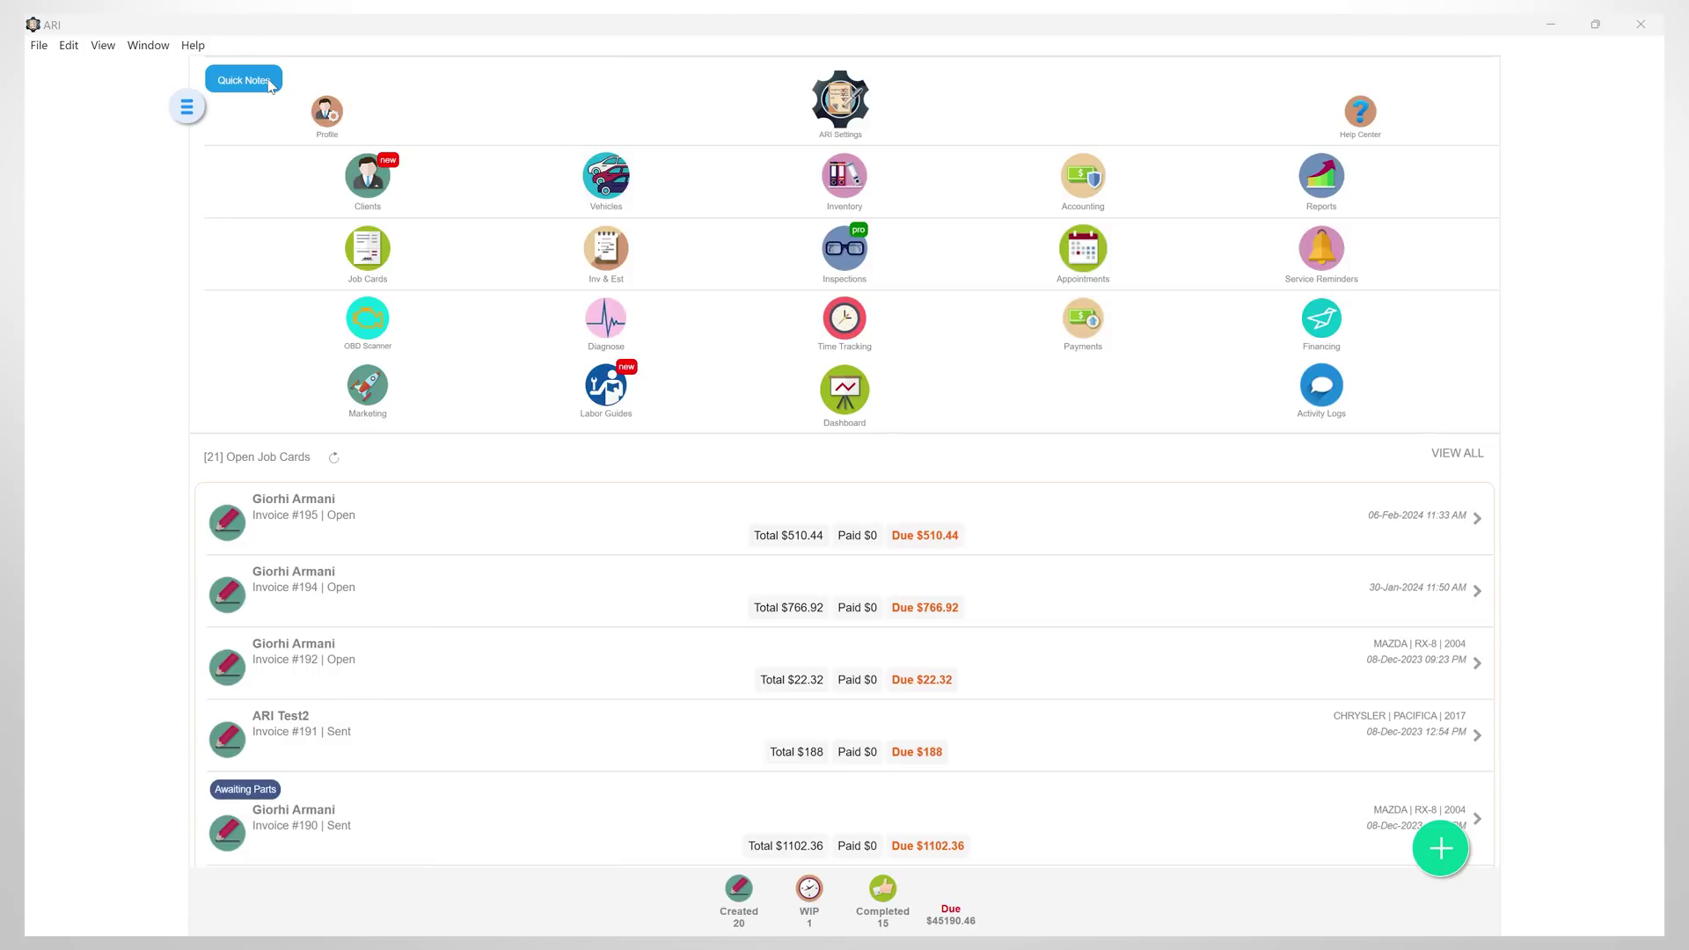
# Go to the Labor Guides page from the dashboard.
pyautogui.click(601, 394)
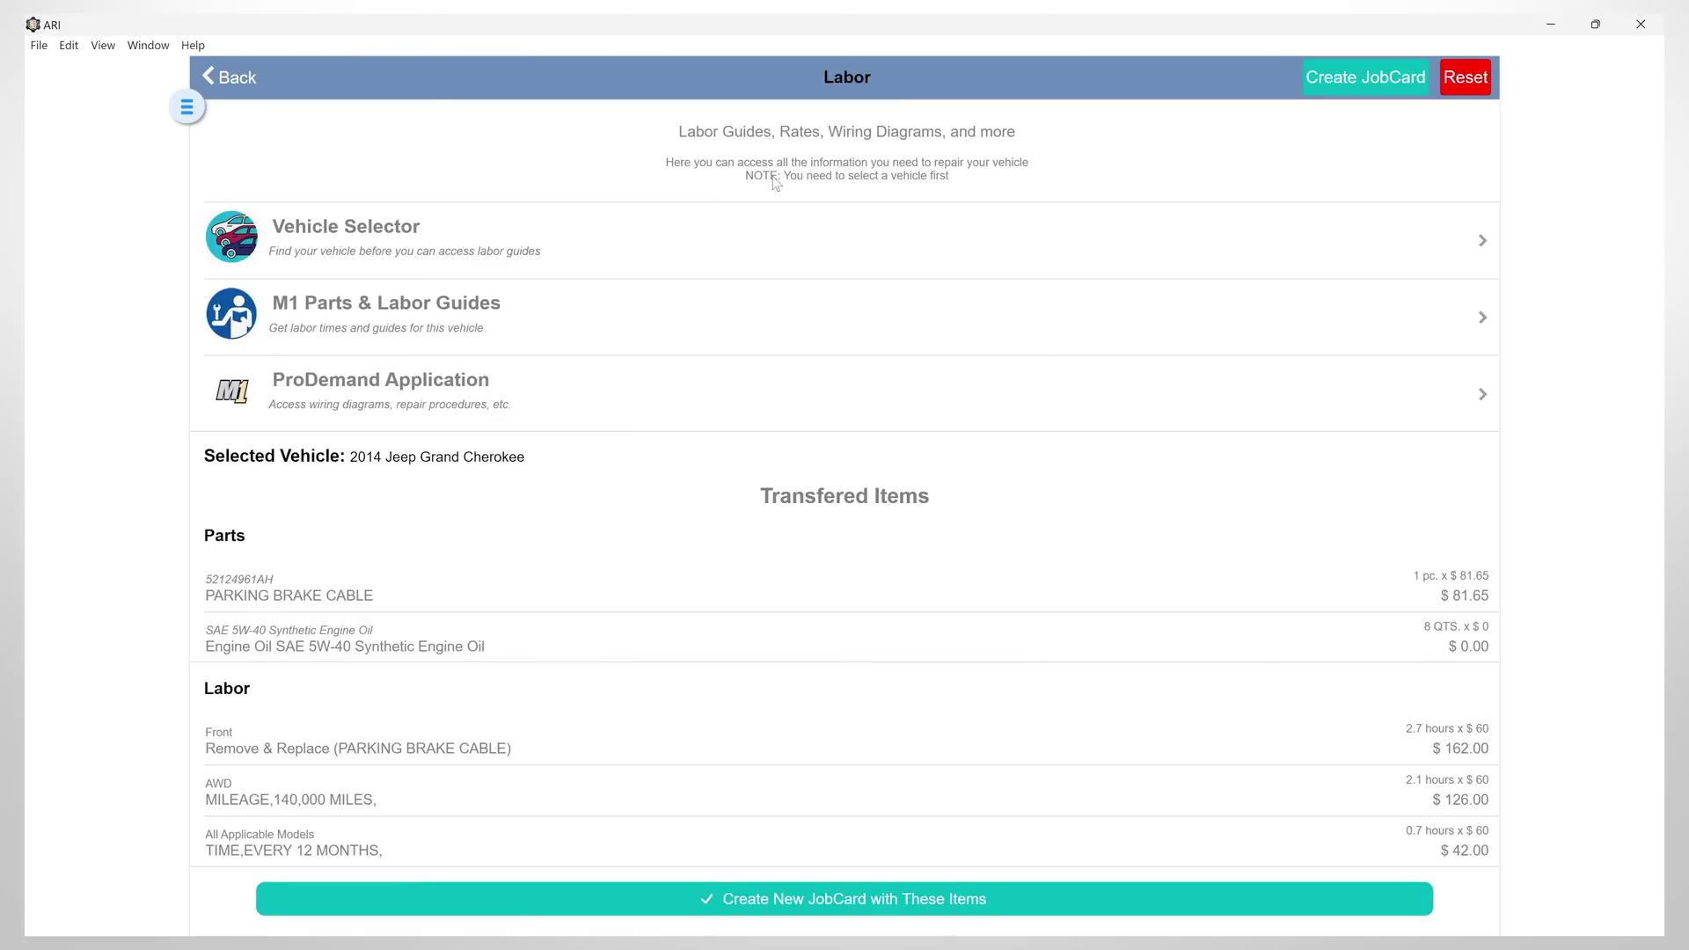
# Select a 2014 Jeep Grand Cherokee 3.0L Eng Summit with AWD drive type and confirm it.
pyautogui.click(245, 241)
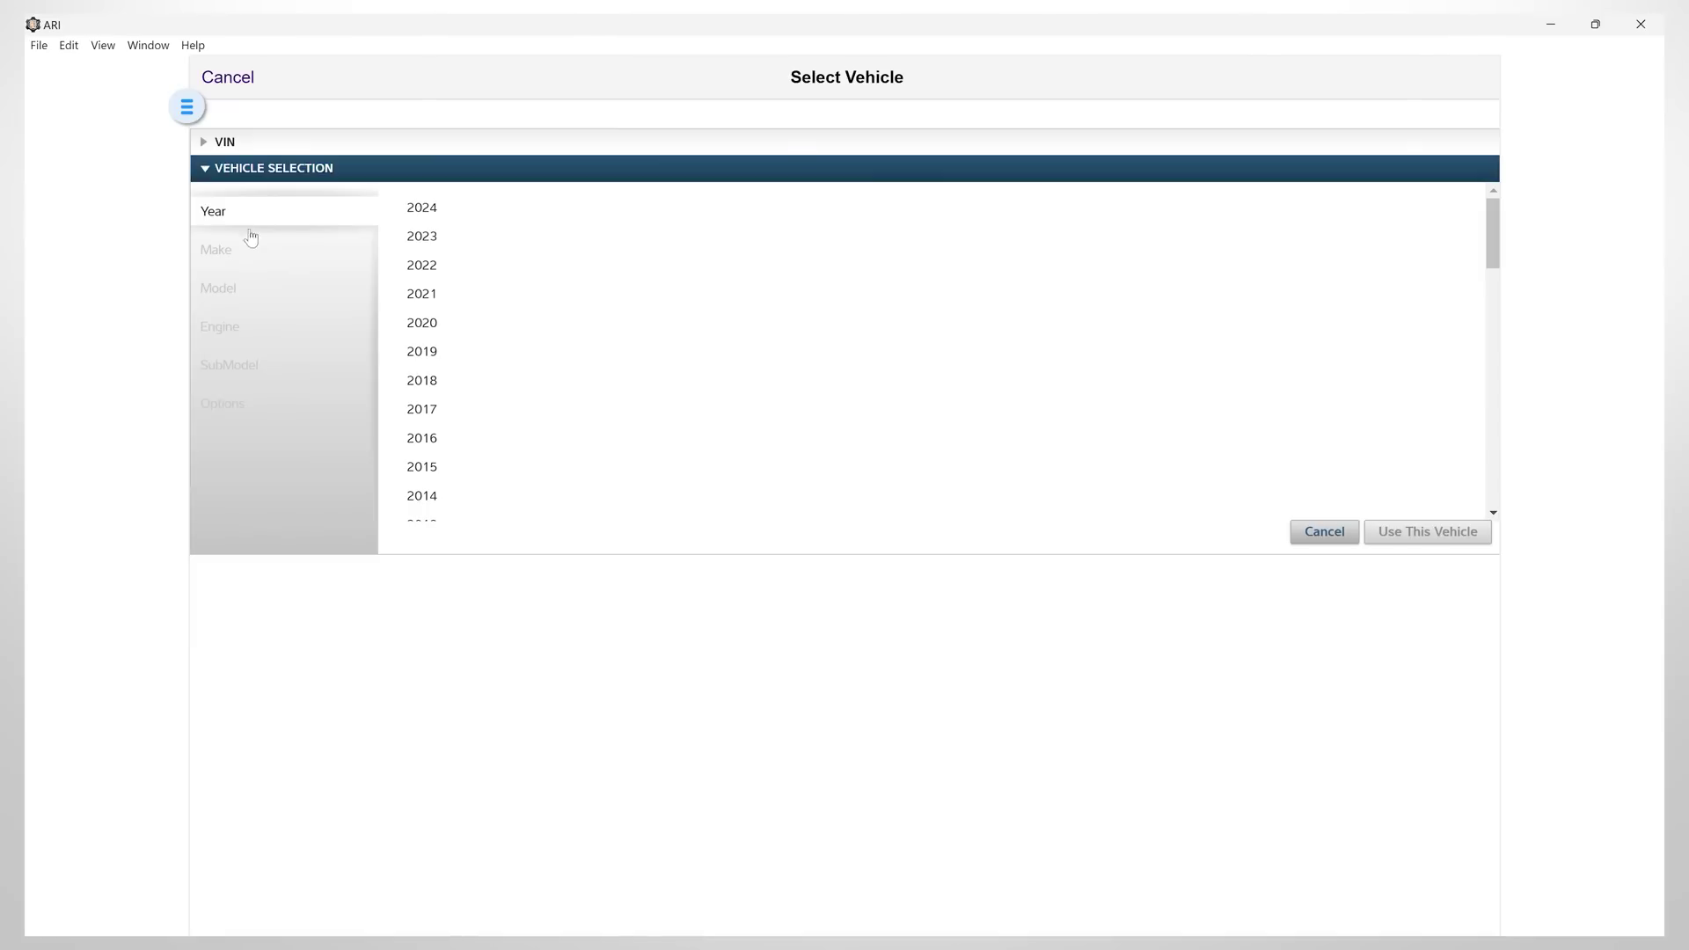
pyautogui.click(412, 502)
pyautogui.scroll(-2, 450, 436)
pyautogui.scroll(-1, 455, 438)
pyautogui.click(435, 444)
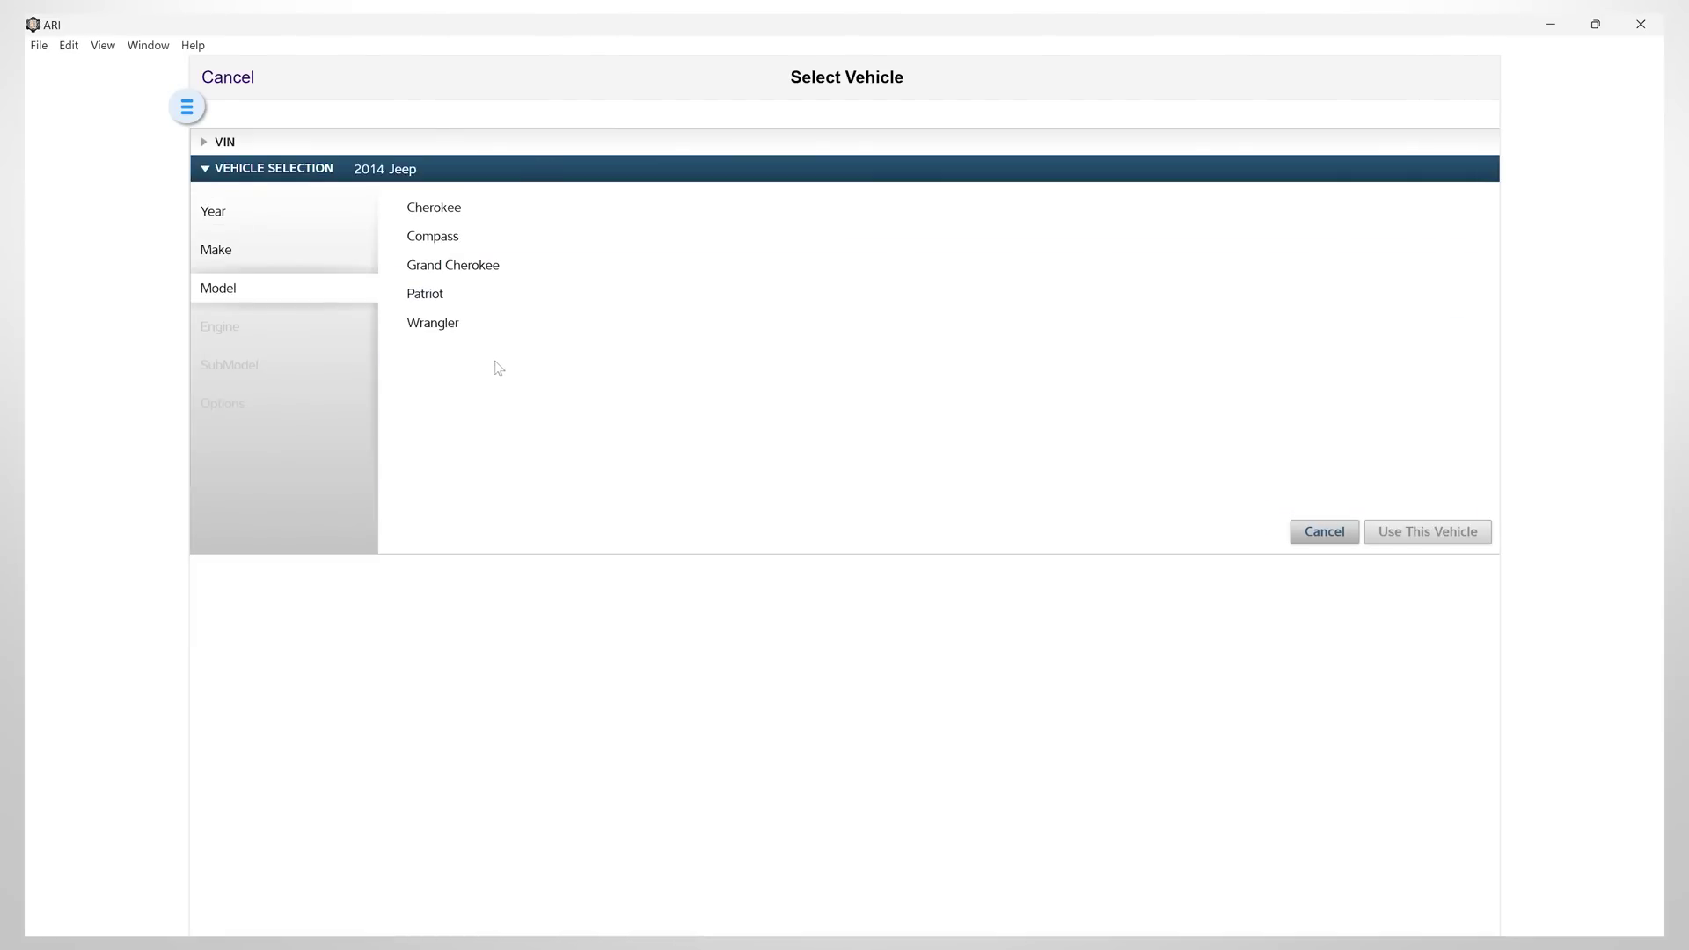
pyautogui.click(438, 264)
pyautogui.click(437, 209)
pyautogui.click(442, 268)
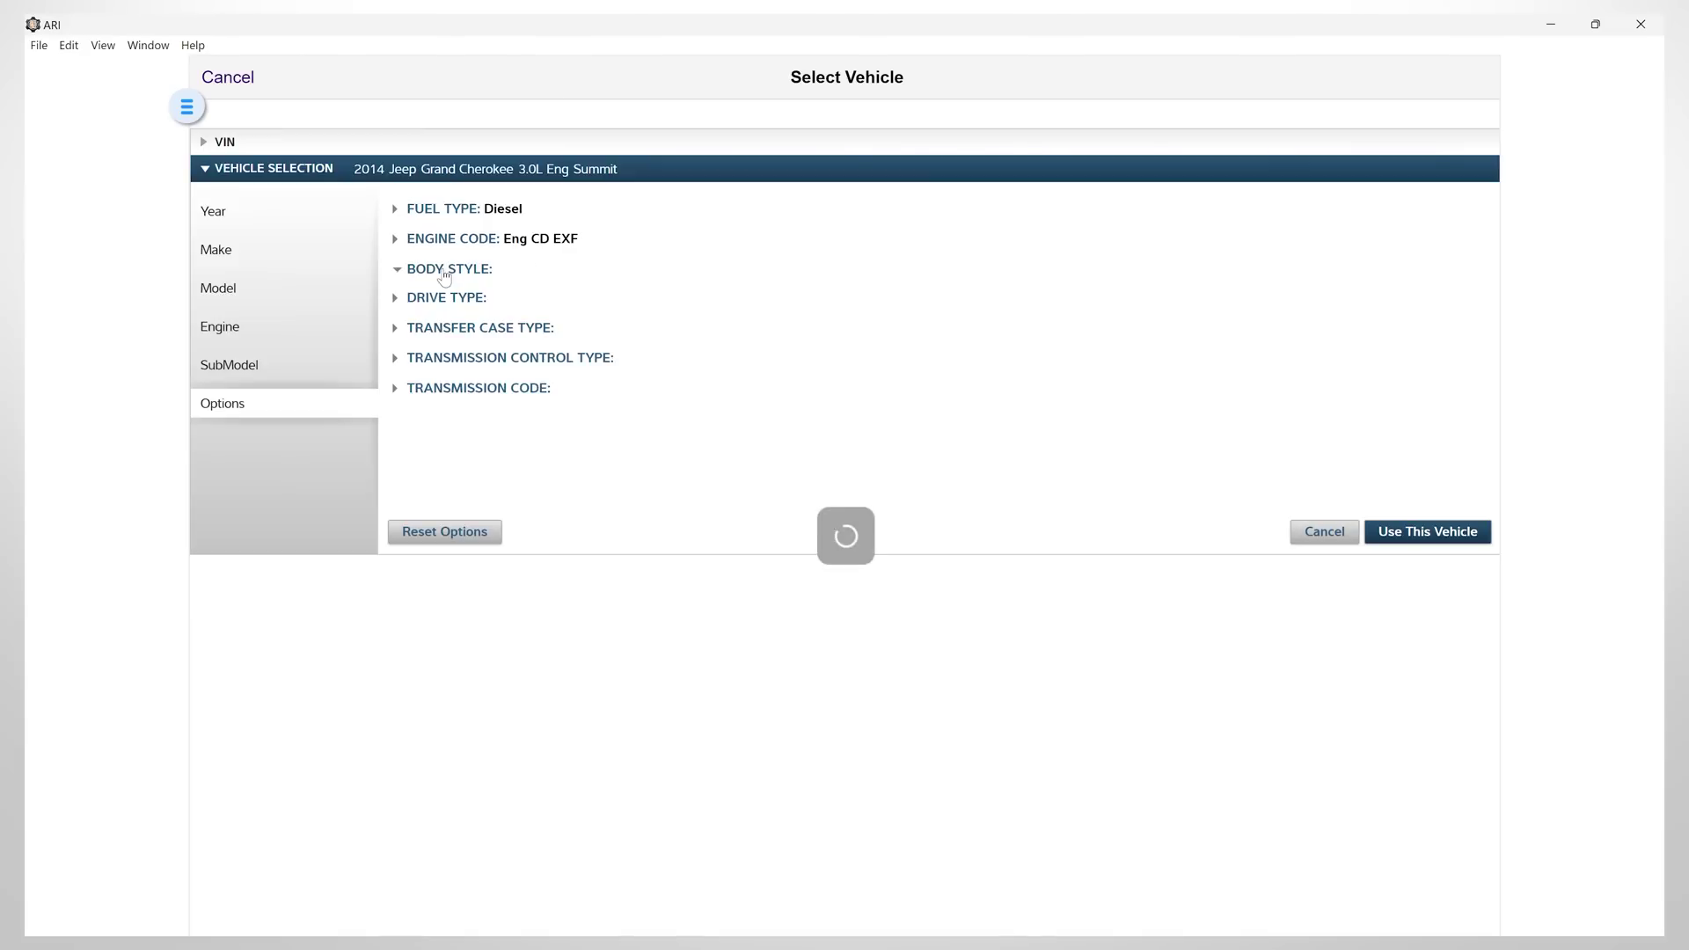
pyautogui.click(459, 327)
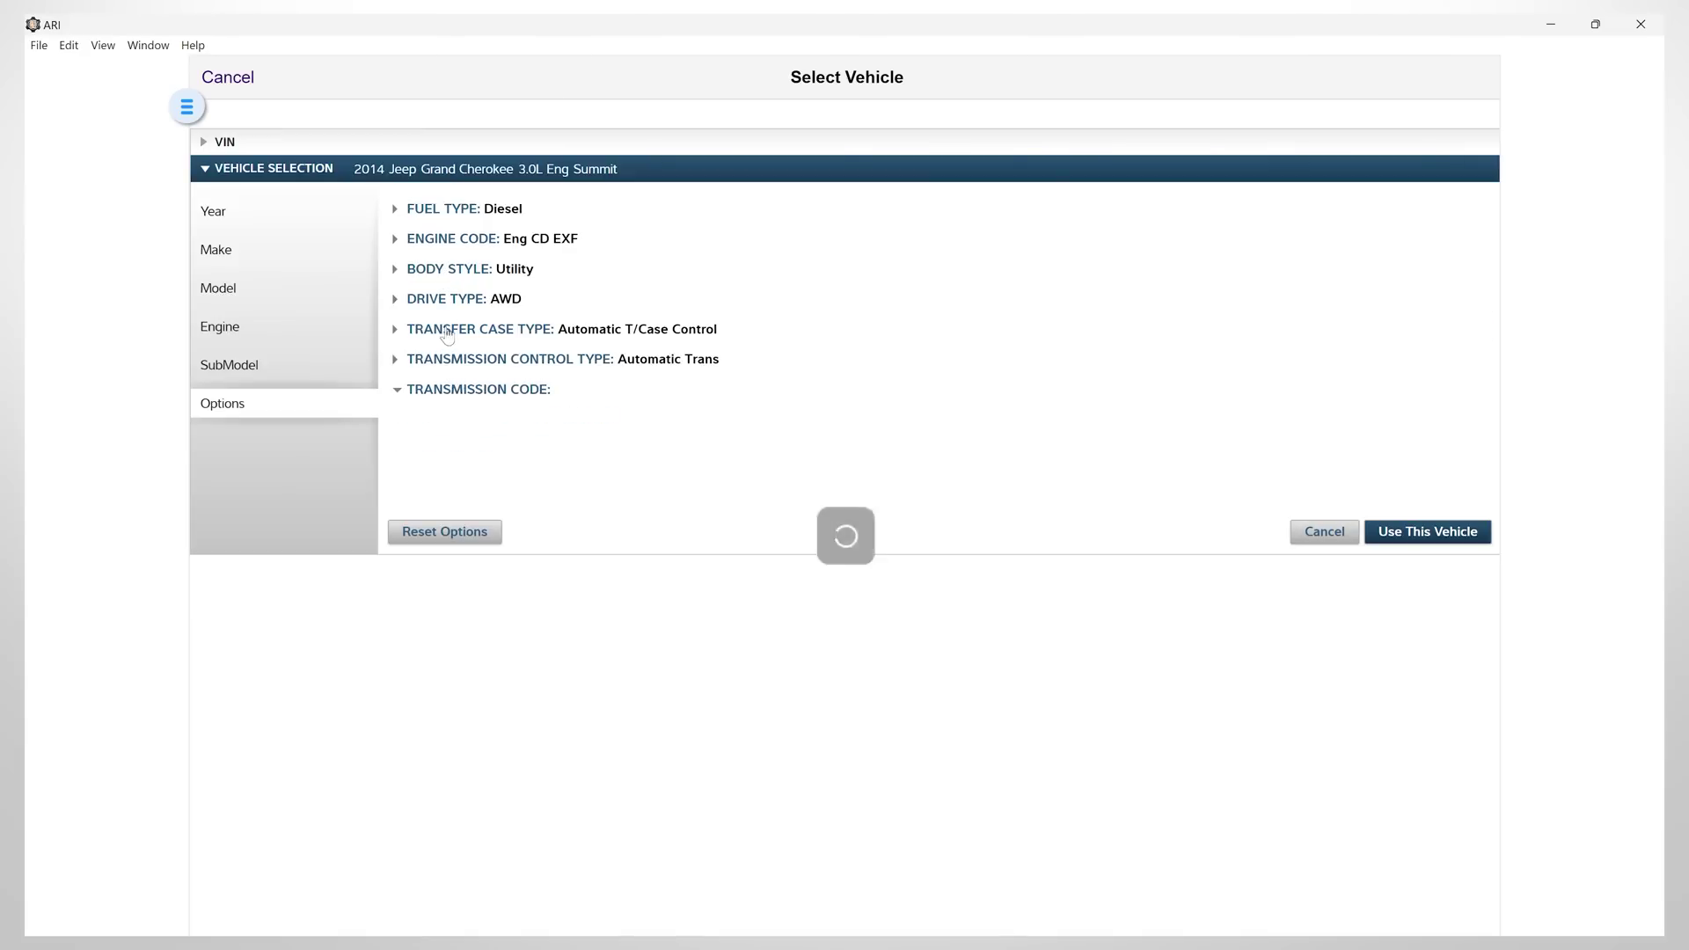
pyautogui.click(1443, 535)
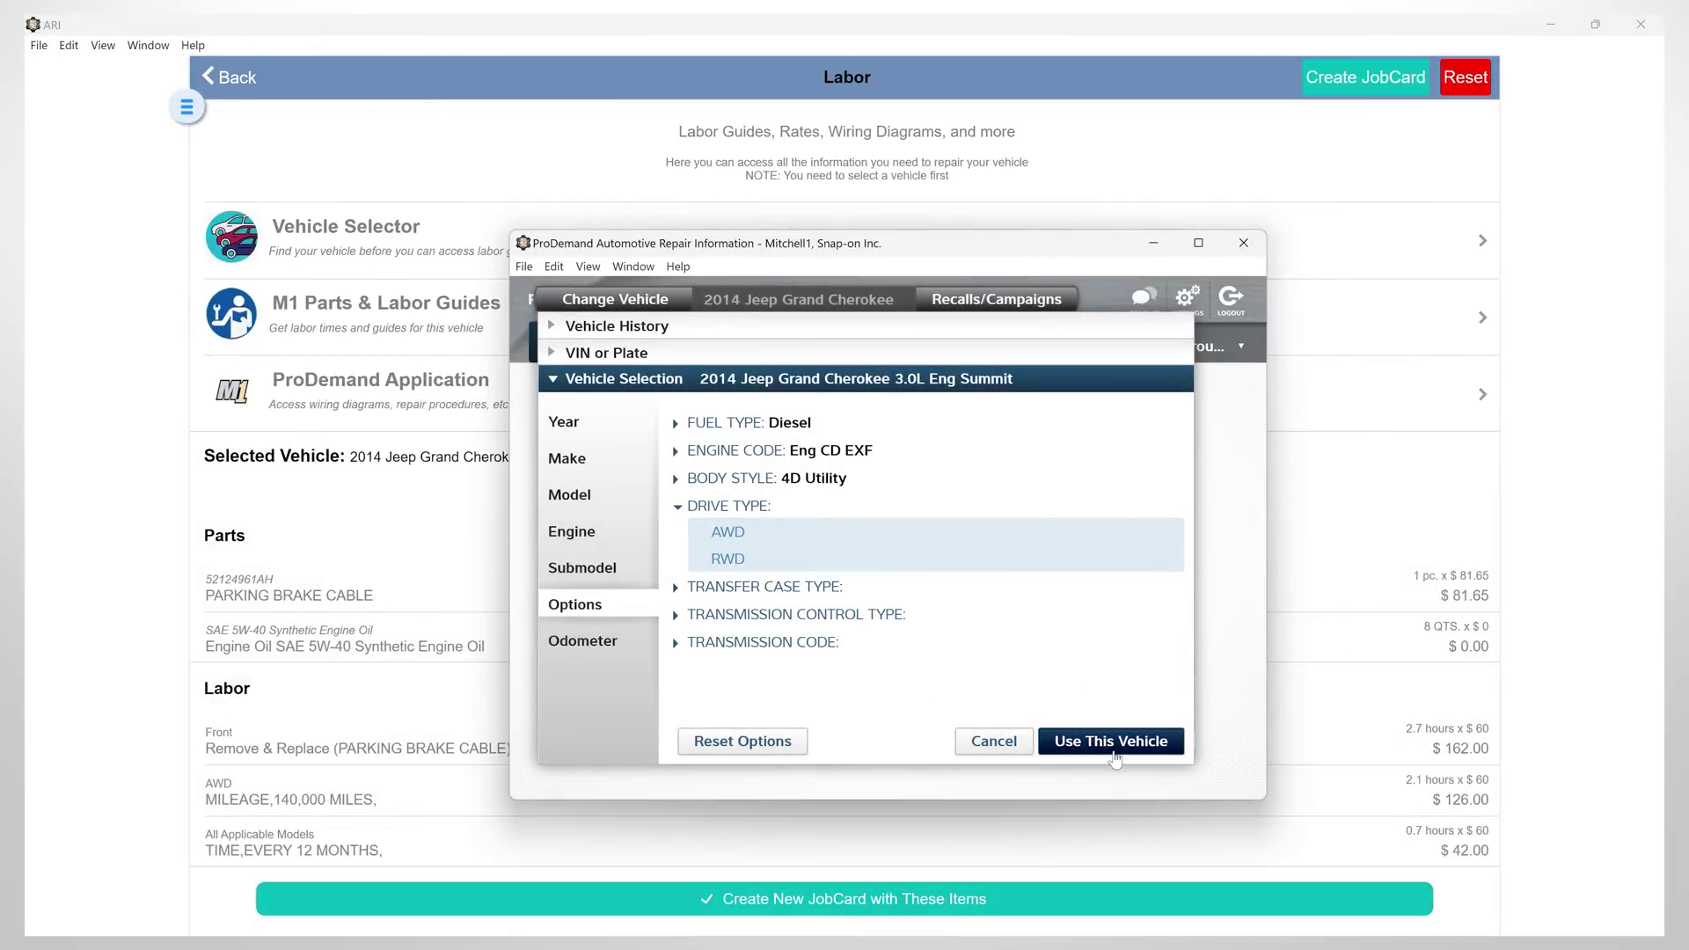
# Load the chosen Grand Cherokee in ProDemand via Use This Vehicle.
pyautogui.click(1096, 745)
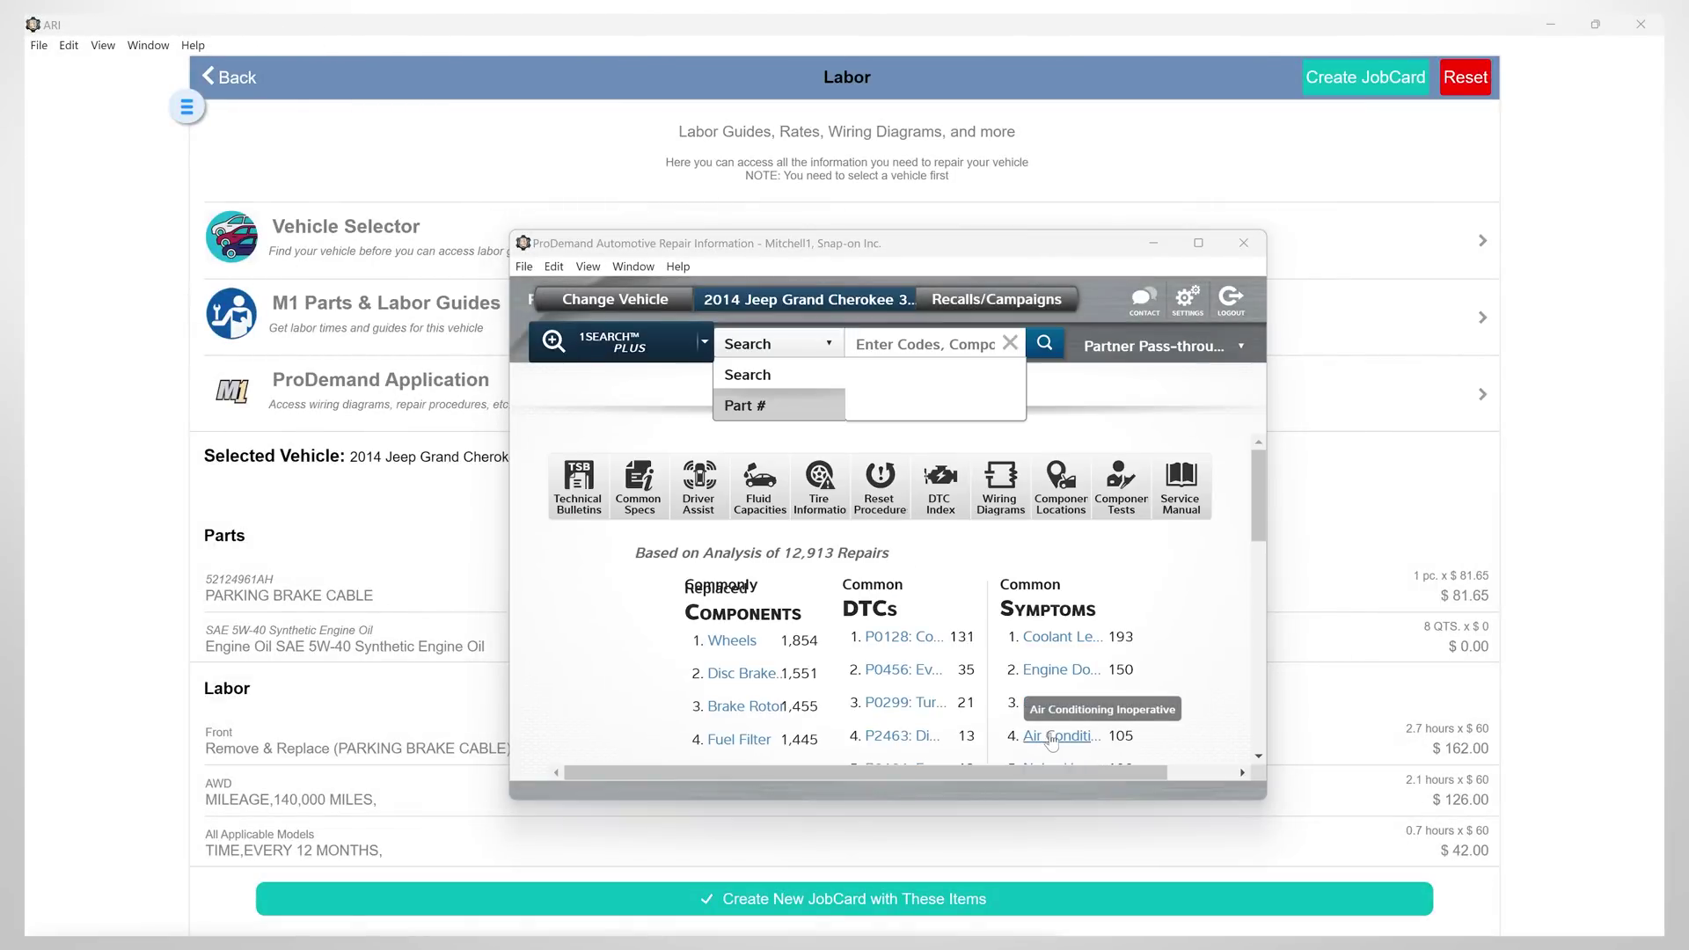
# Maximize ProDemand and review the Technical Bulletins and Common Specs panels.
pyautogui.click(1197, 244)
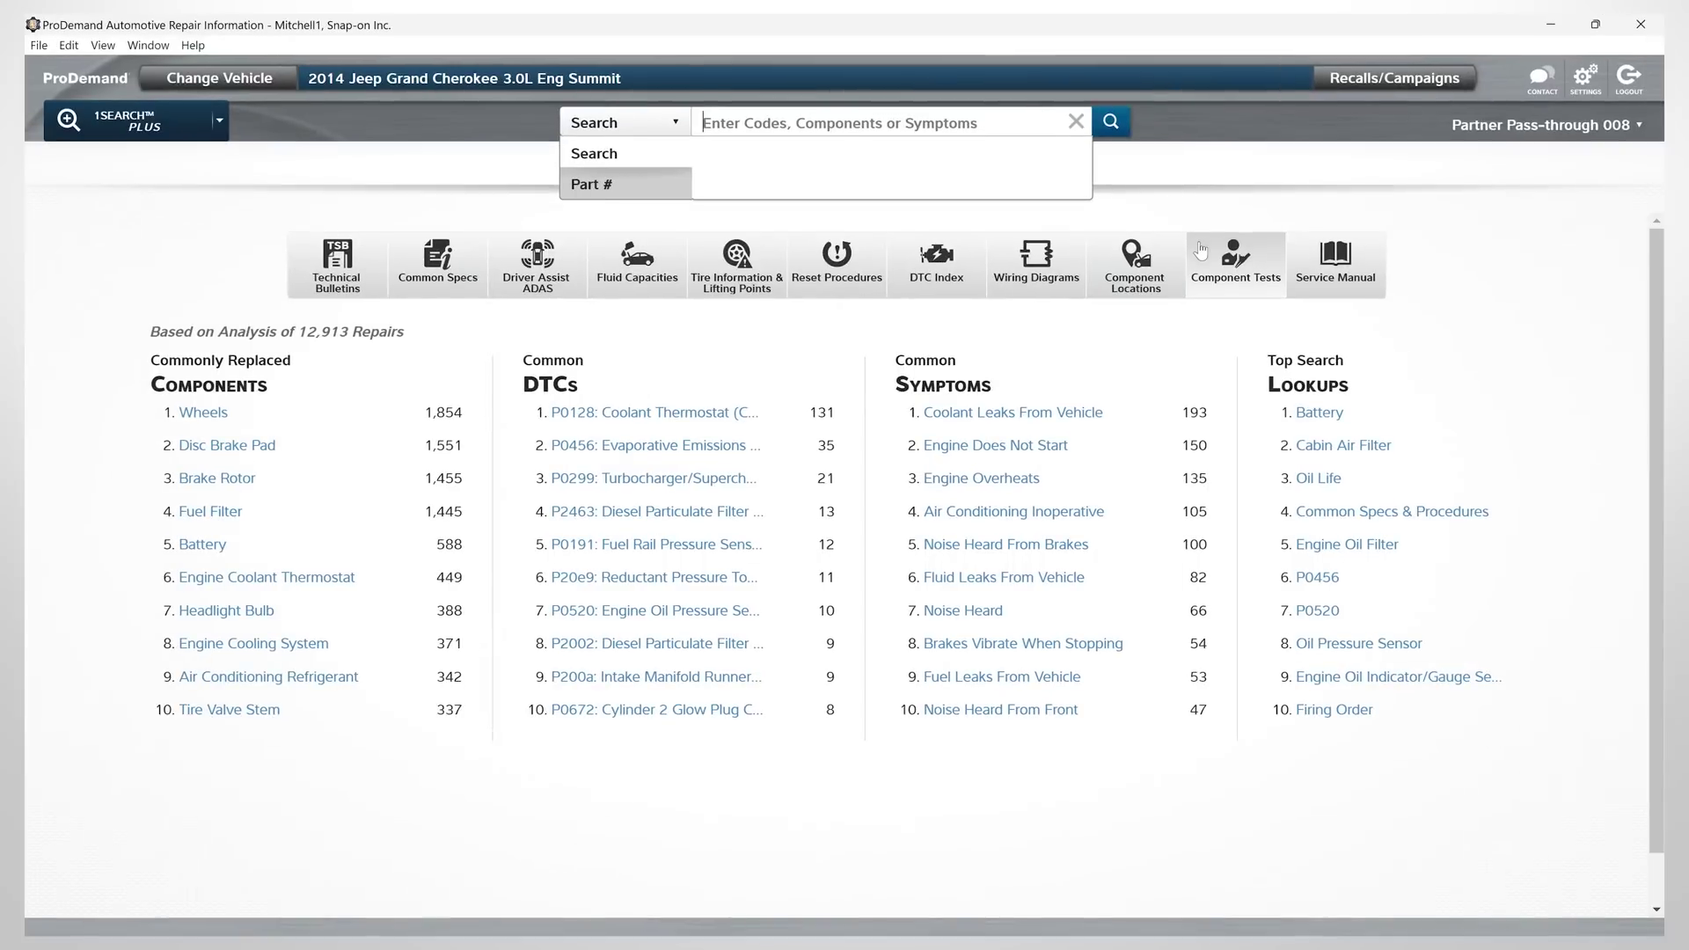
pyautogui.click(335, 275)
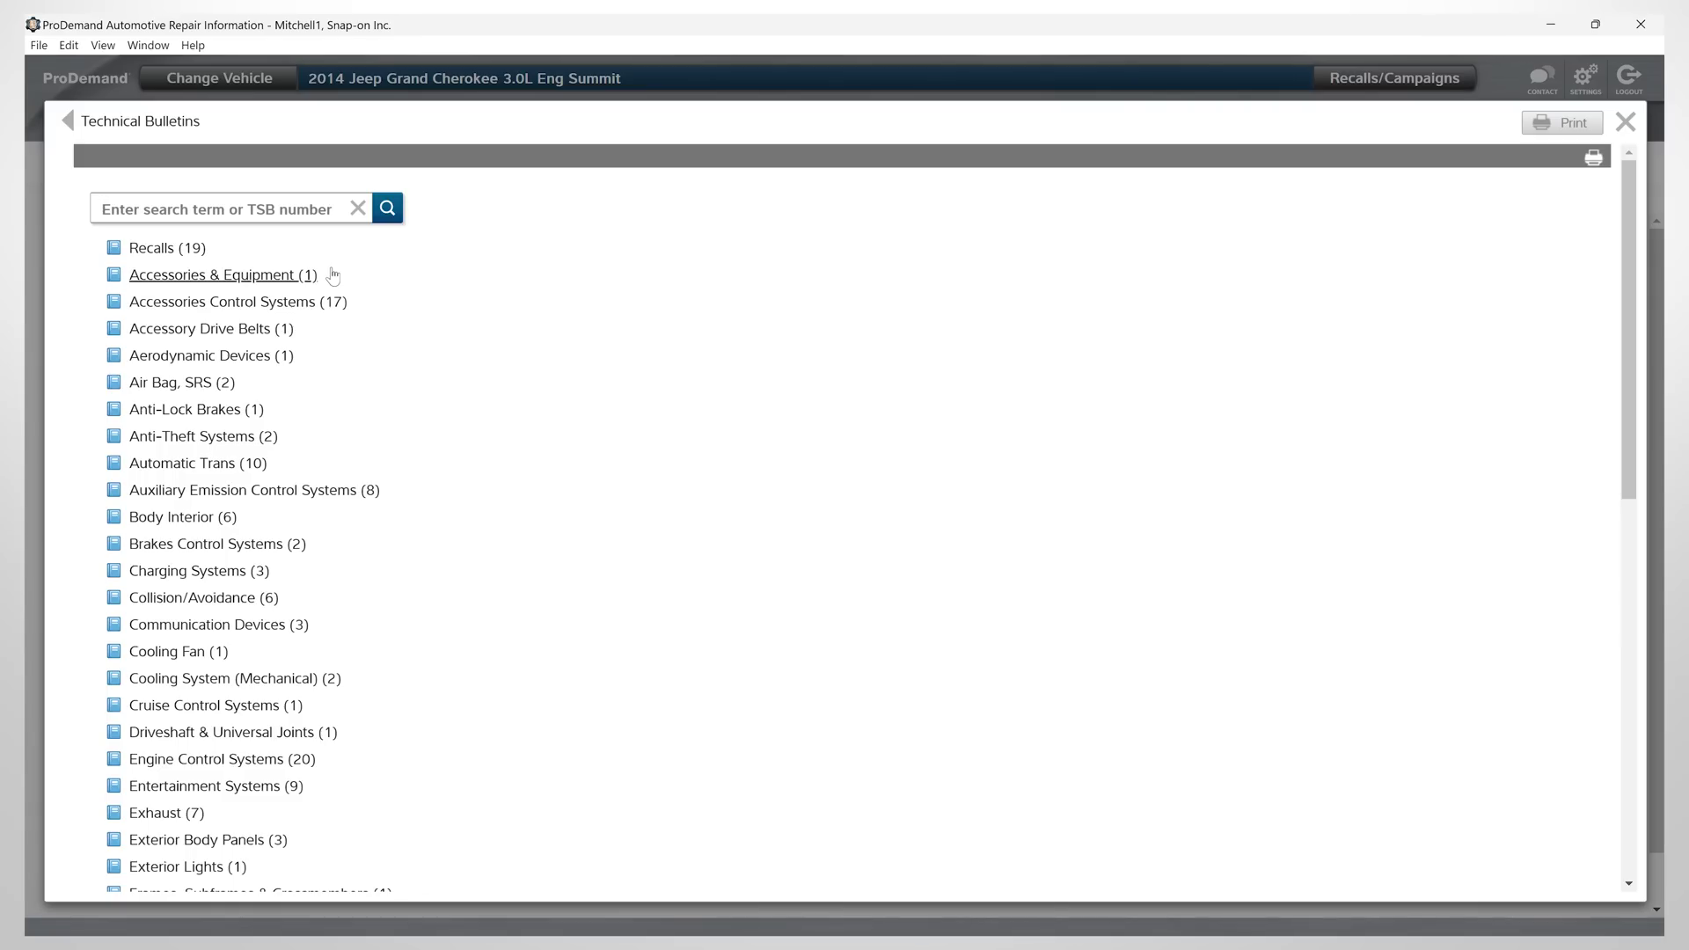
pyautogui.press('Escape')
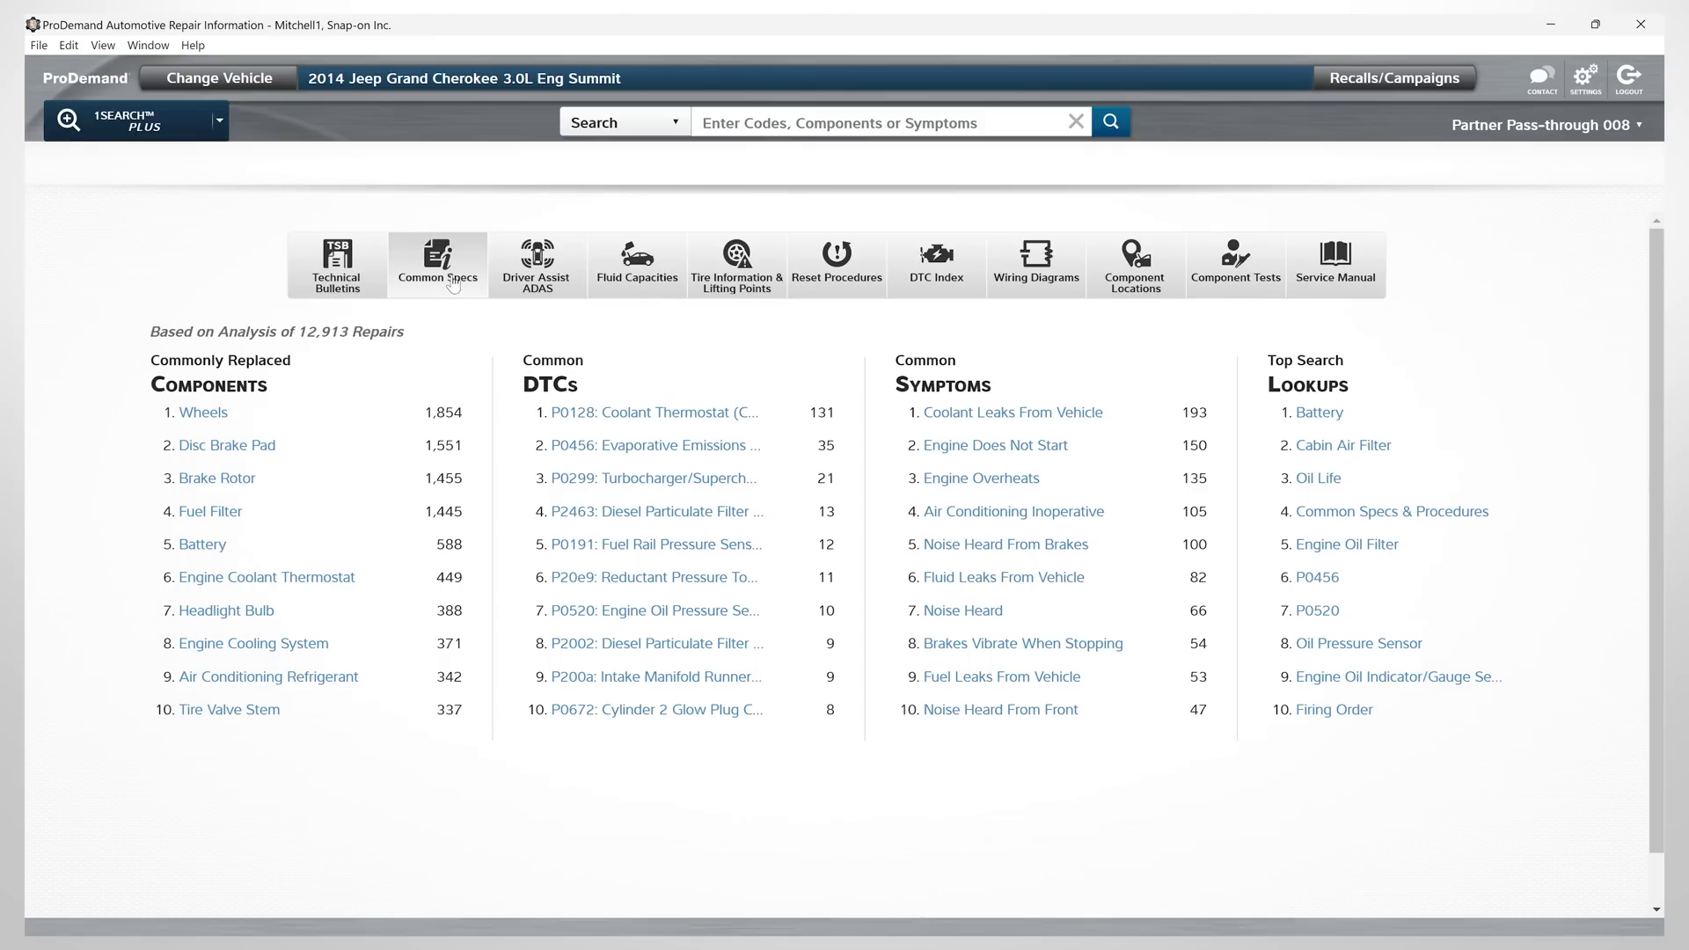
pyautogui.click(451, 280)
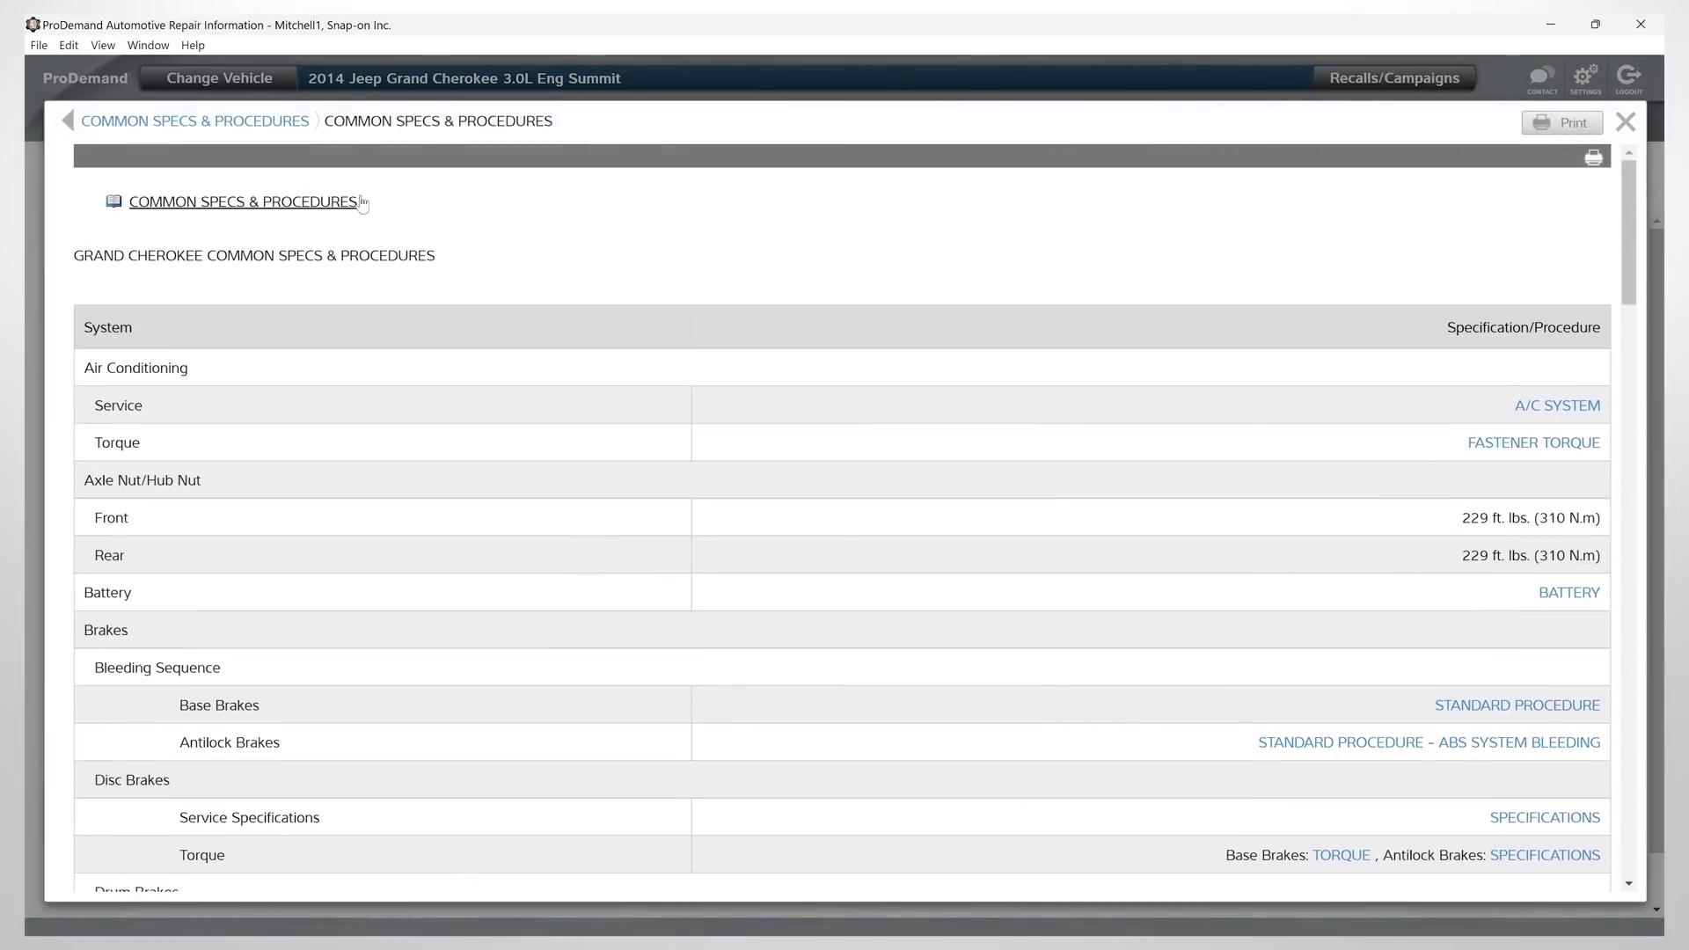
pyautogui.click(67, 120)
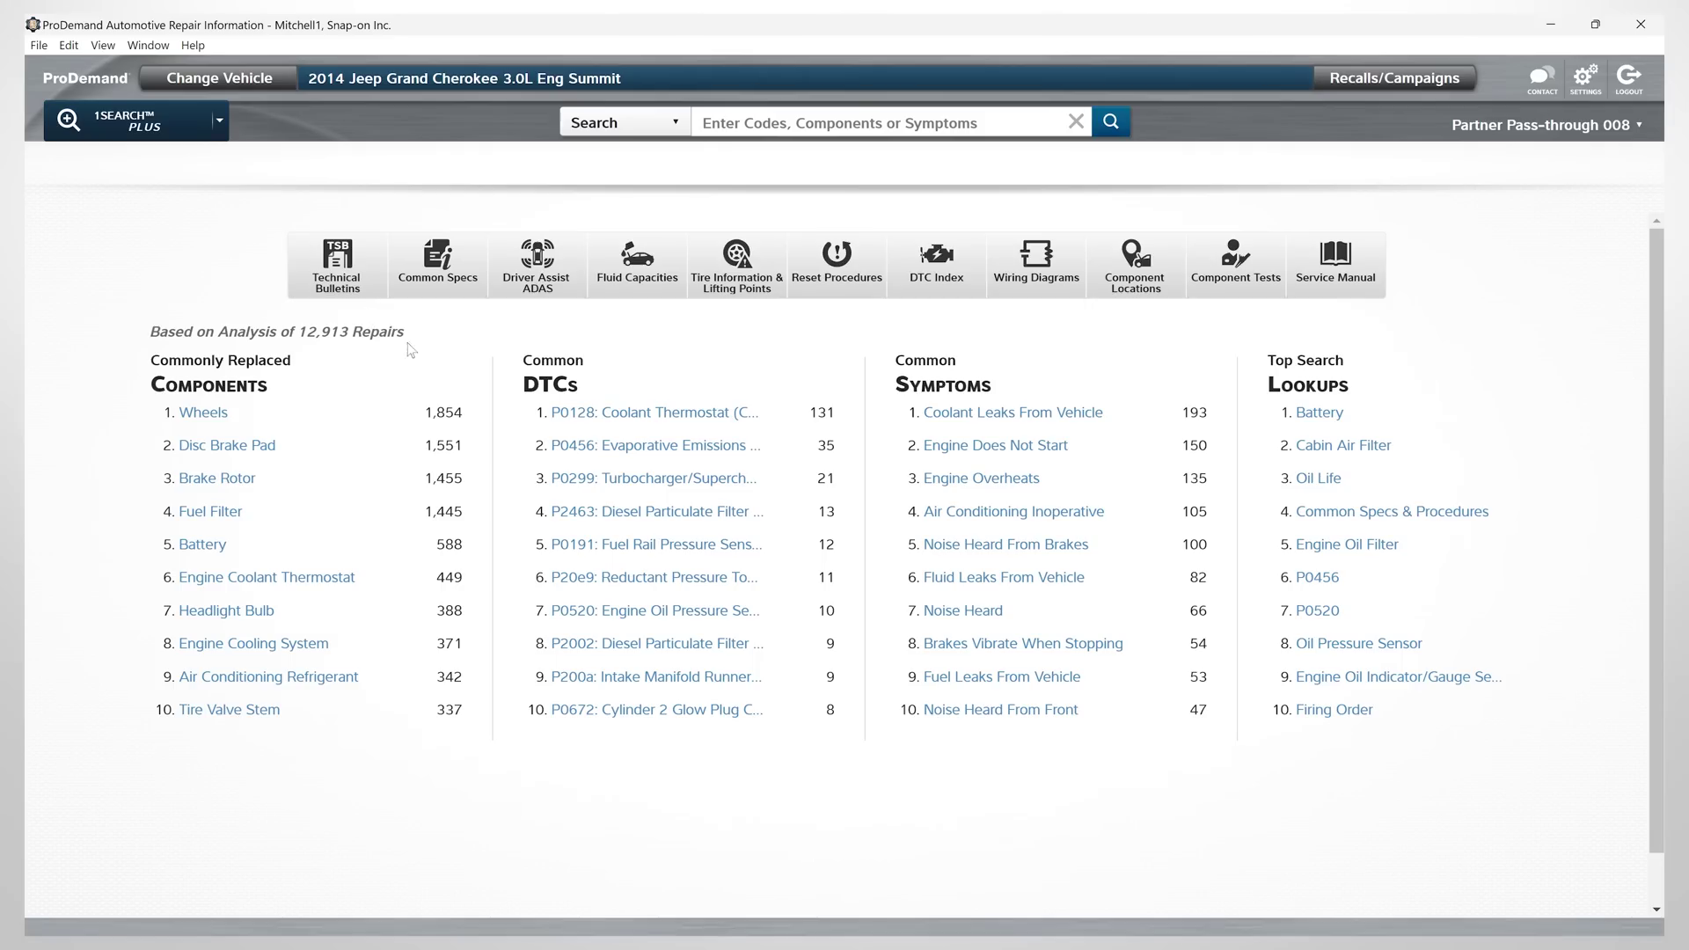
# Review the Driver Assist ADAS information, then show the Fluid Capacities table.
pyautogui.click(555, 286)
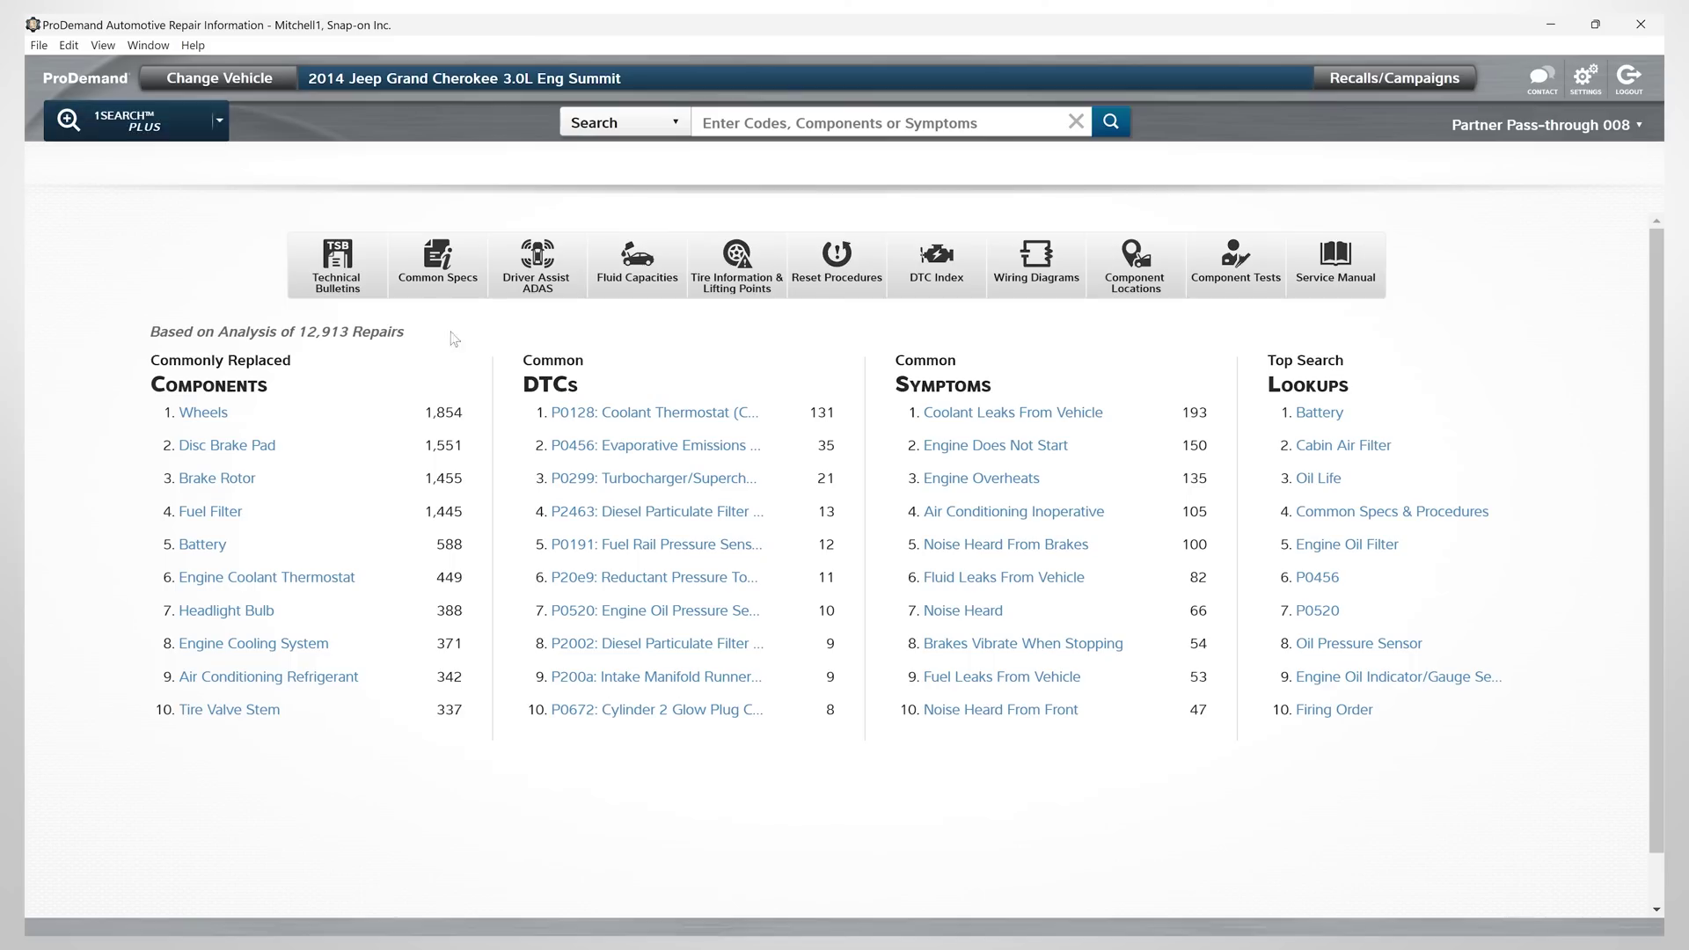
pyautogui.click(68, 120)
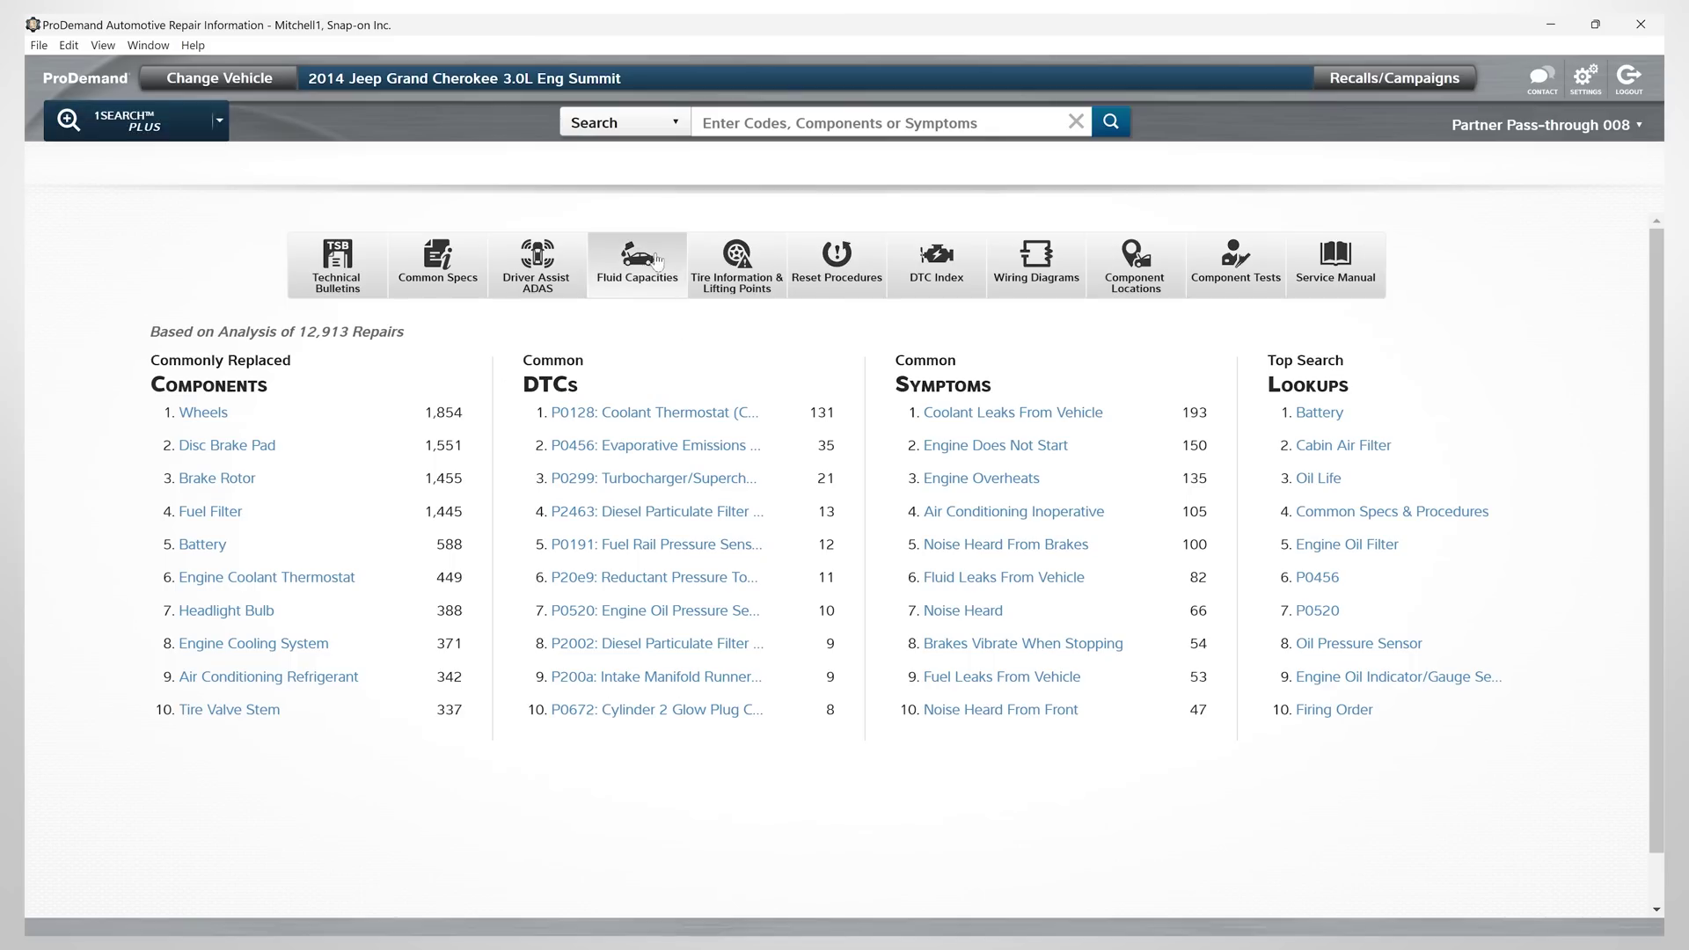
pyautogui.click(657, 260)
pyautogui.scroll(-2, 449, 437)
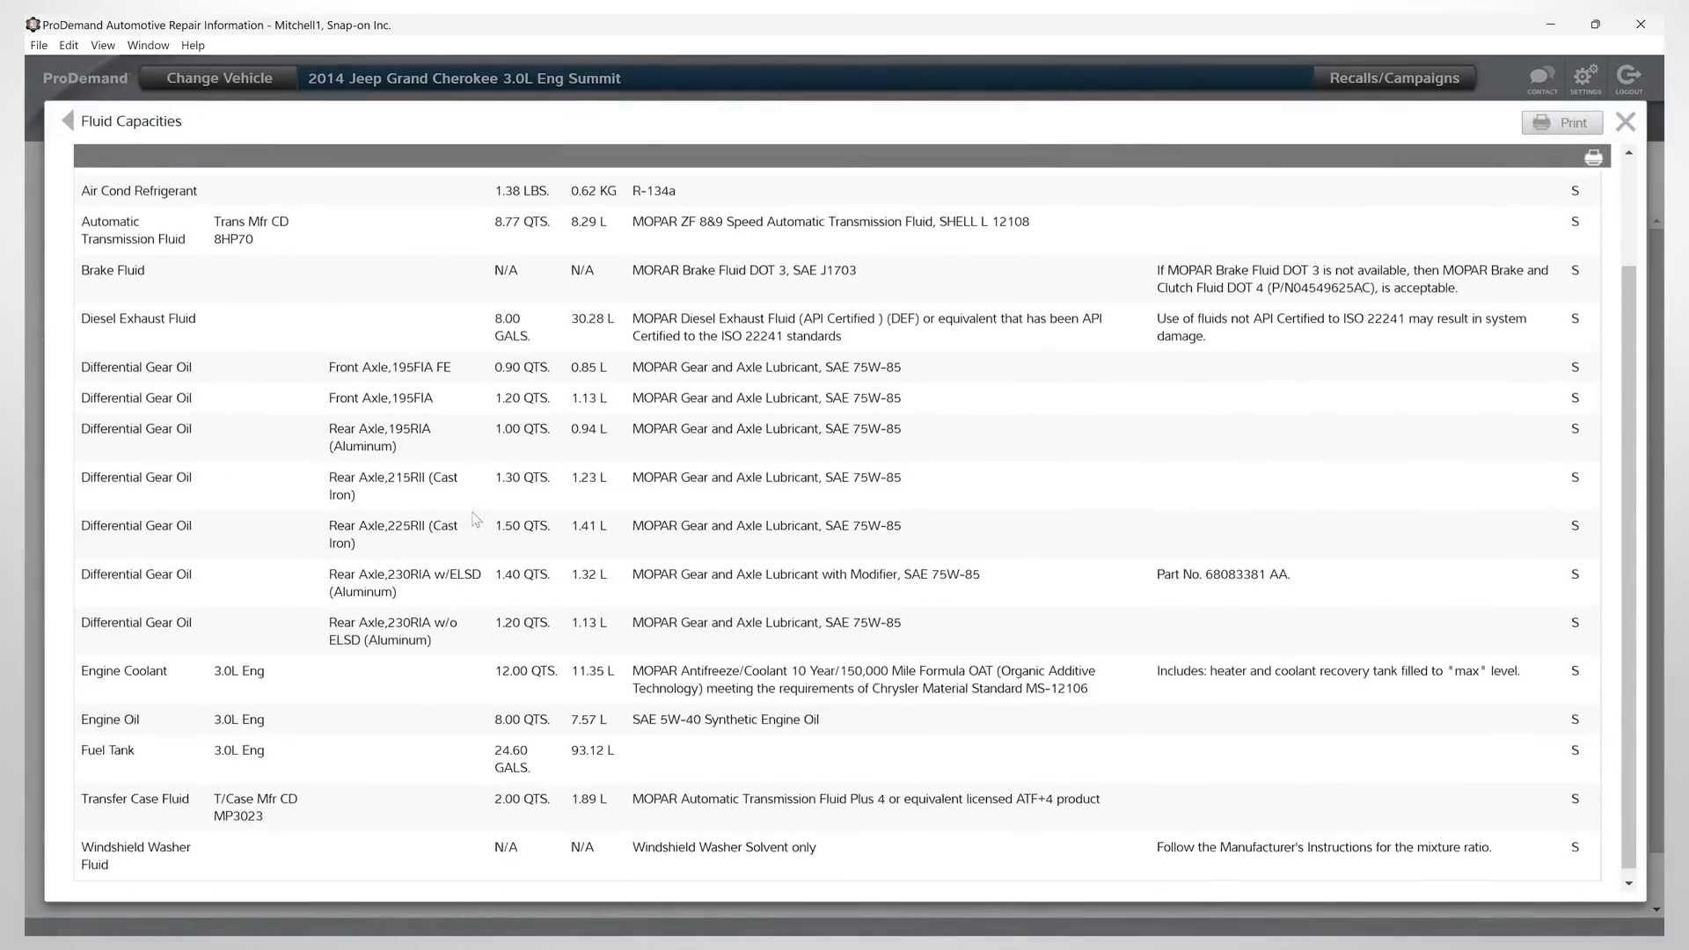
pyautogui.scroll(2, 502, 569)
# Close Fluid Capacities and review the Tire Information & Lifting Points page.
pyautogui.click(67, 121)
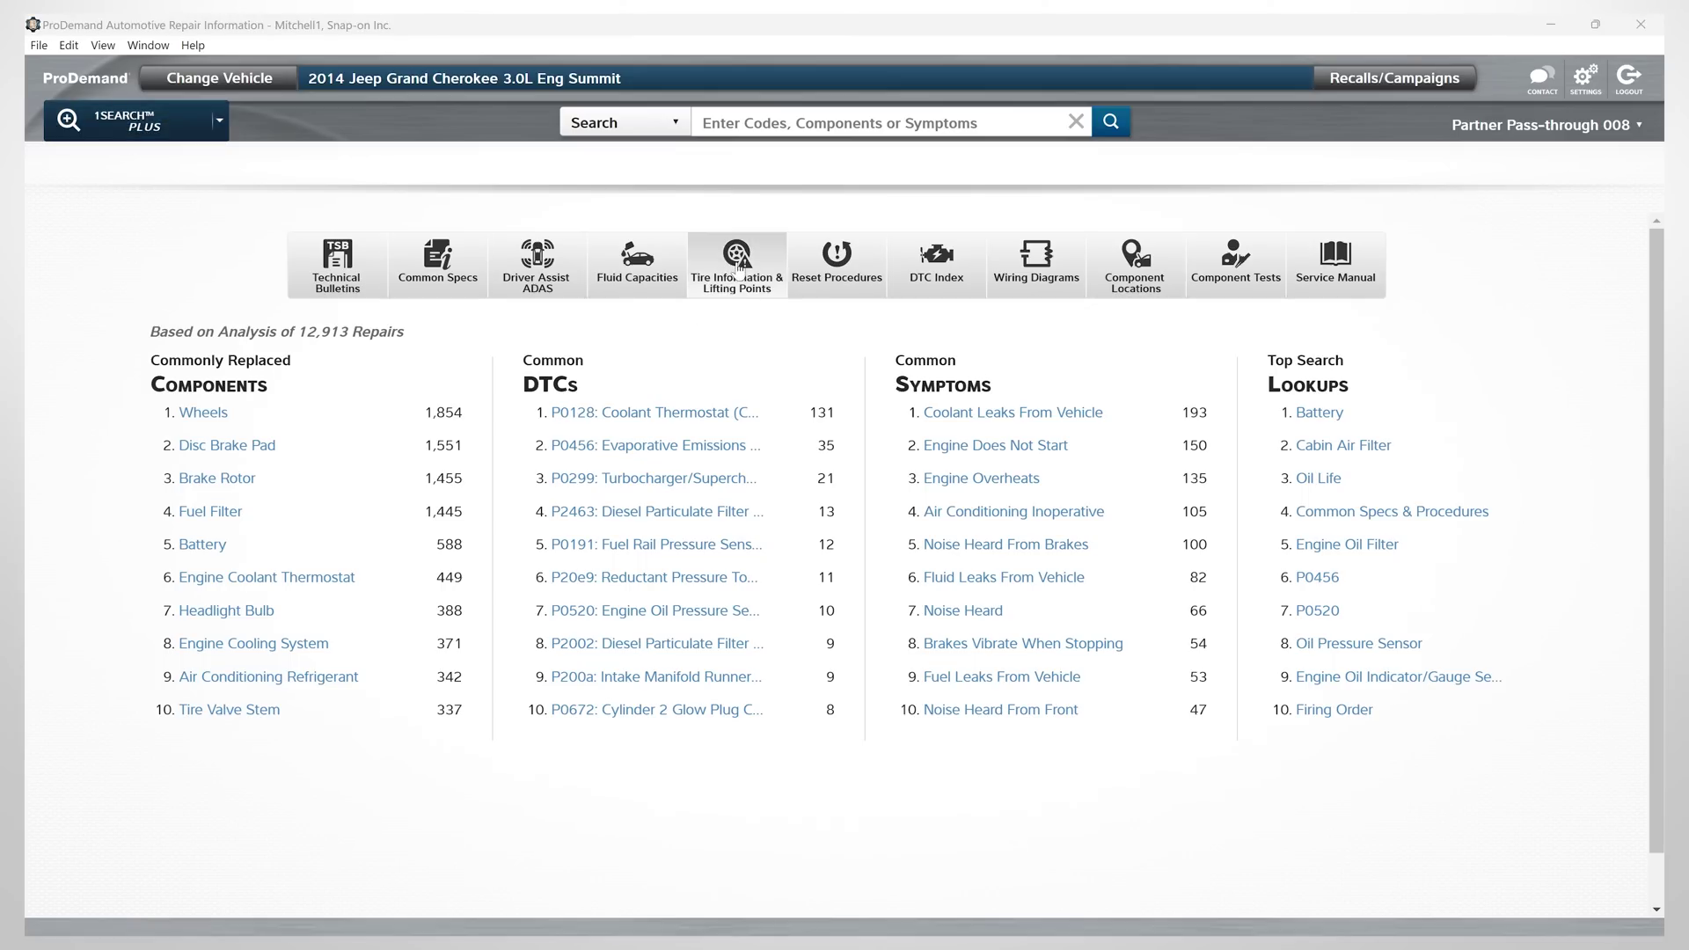
pyautogui.click(737, 270)
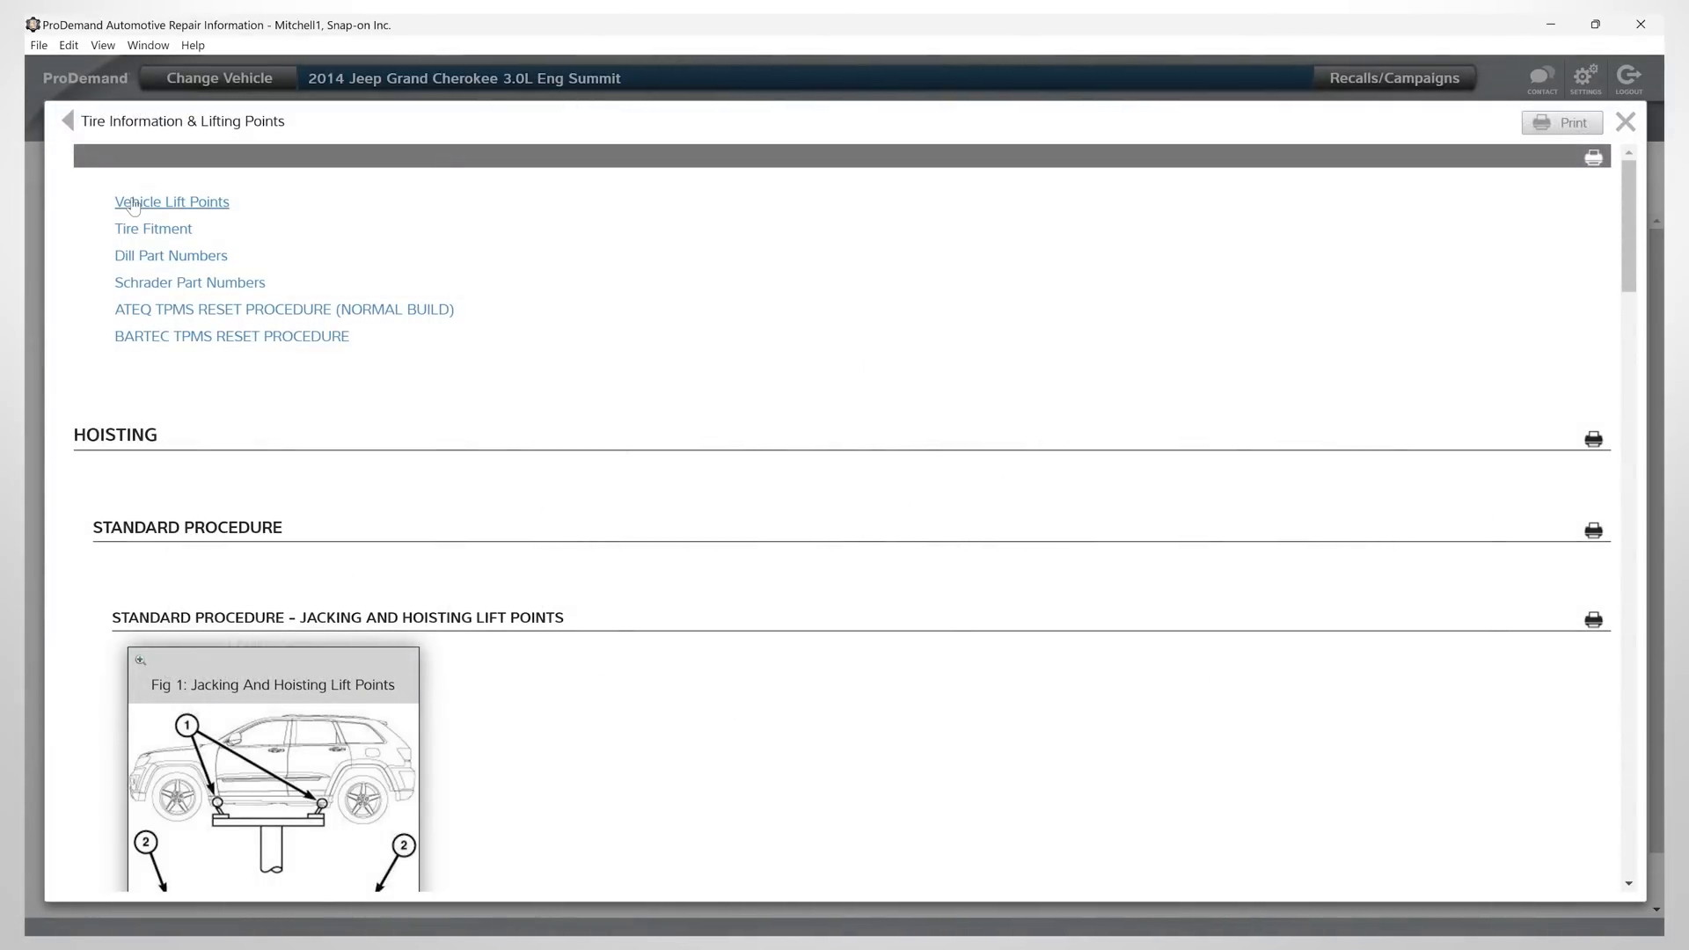
pyautogui.scroll(-3, 667, 772)
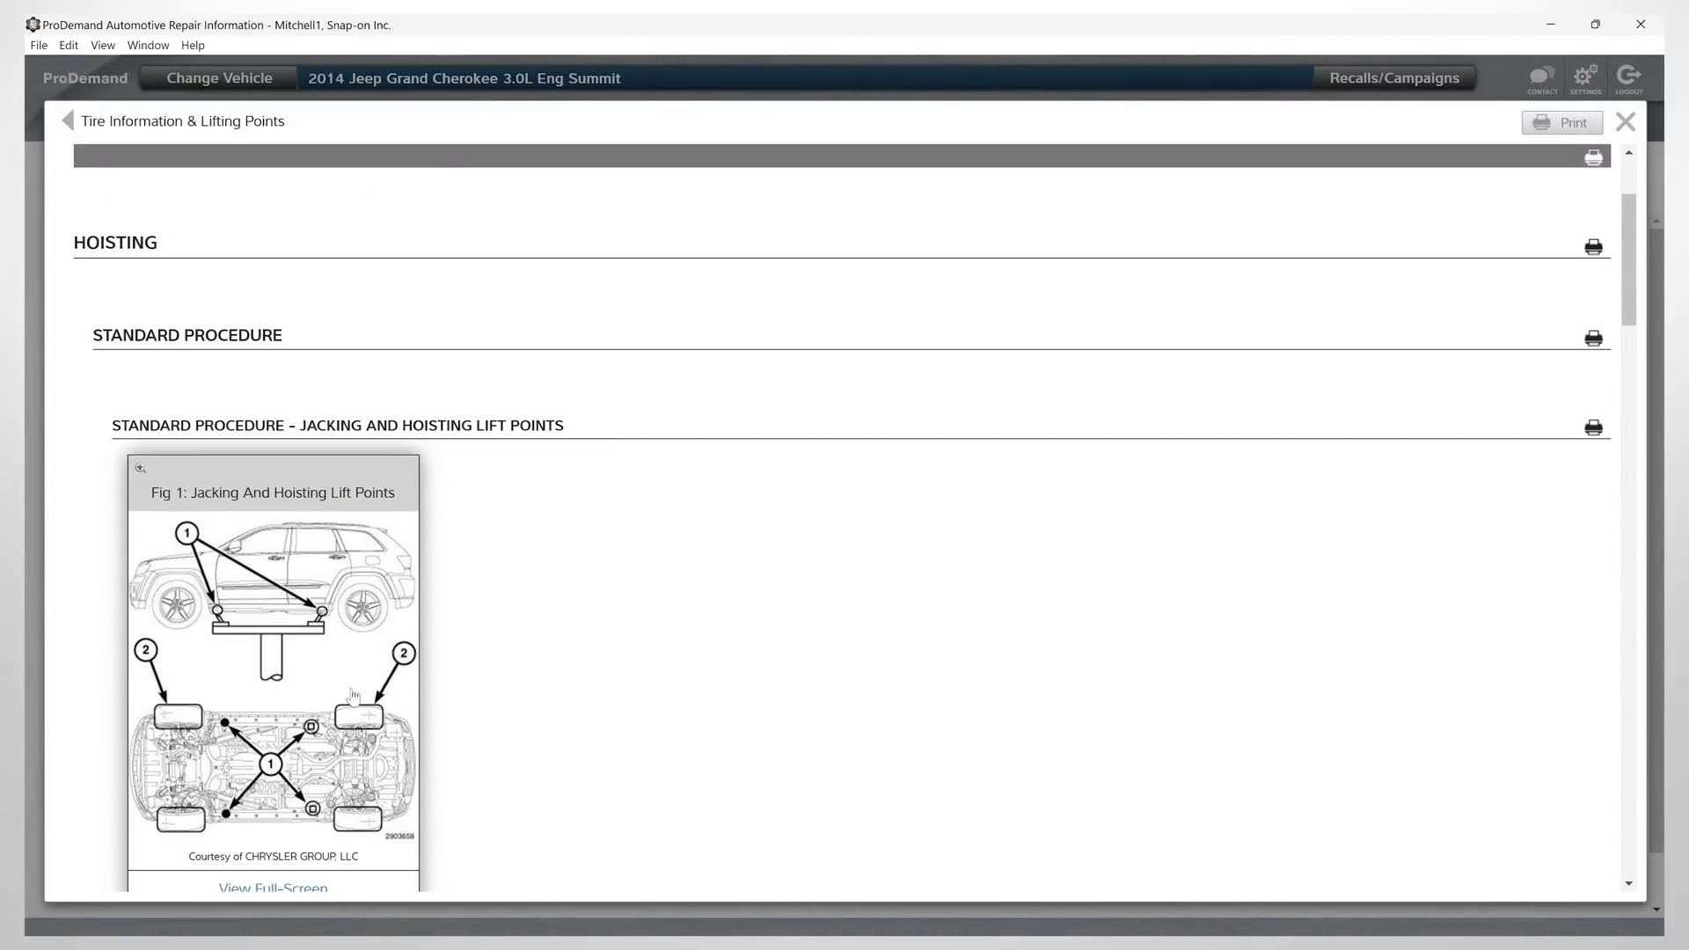
pyautogui.scroll(-7, 775, 619)
pyautogui.scroll(-1, 774, 603)
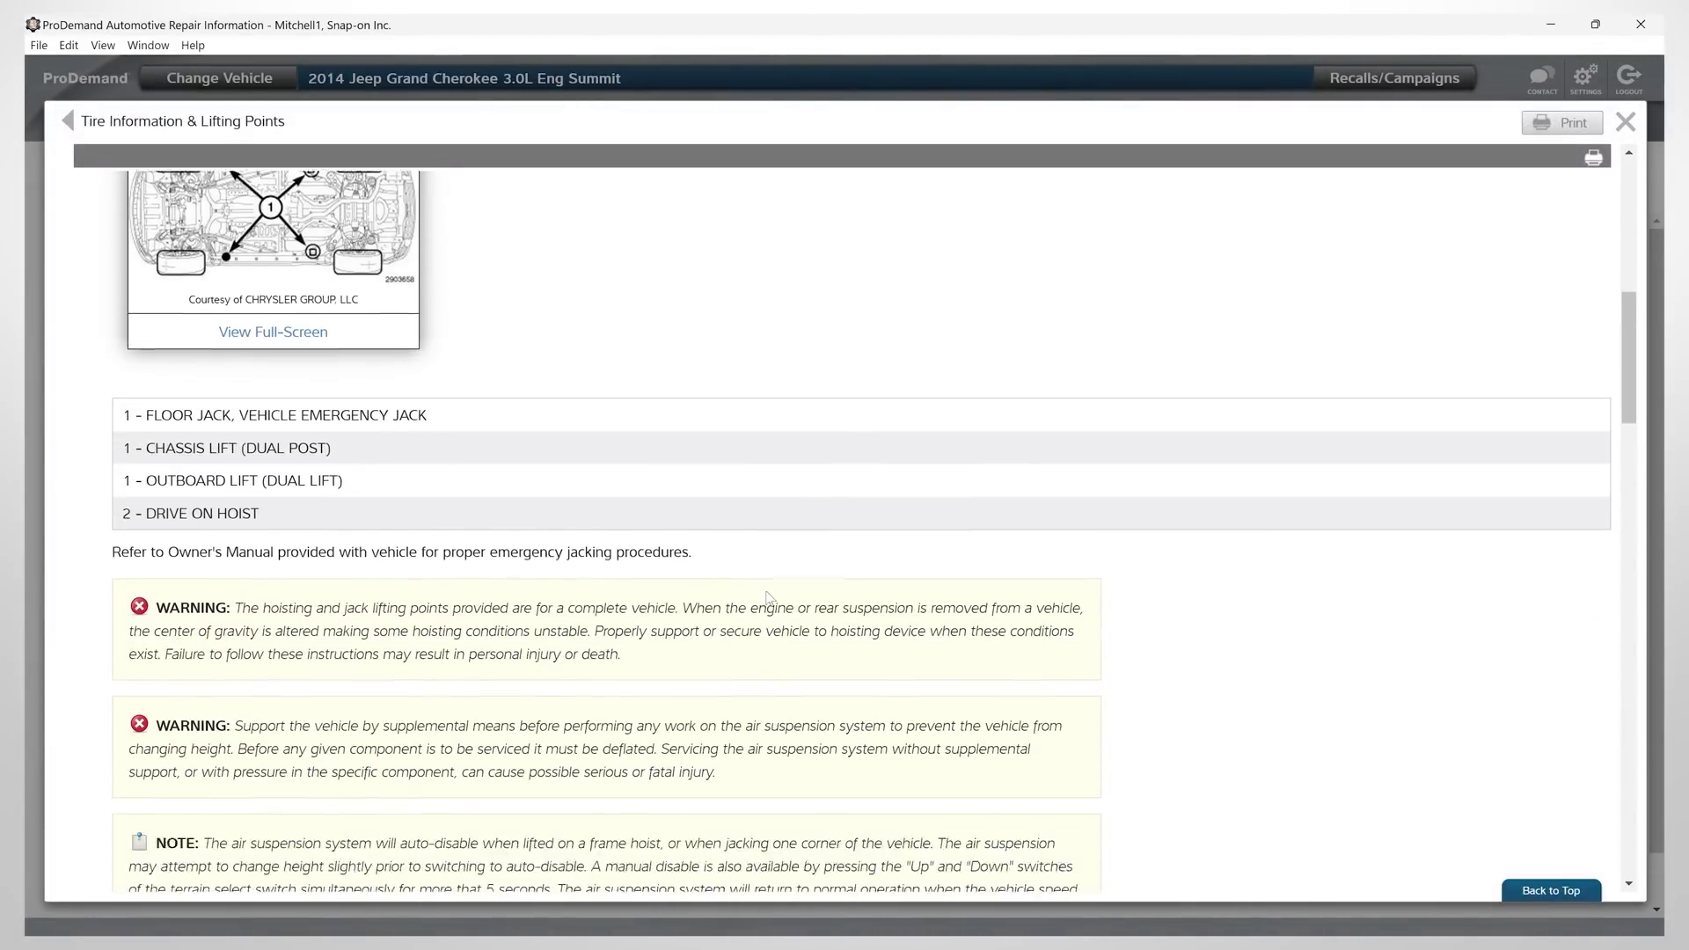
pyautogui.scroll(-2, 774, 603)
pyautogui.scroll(-4, 780, 594)
pyautogui.scroll(-10, 787, 566)
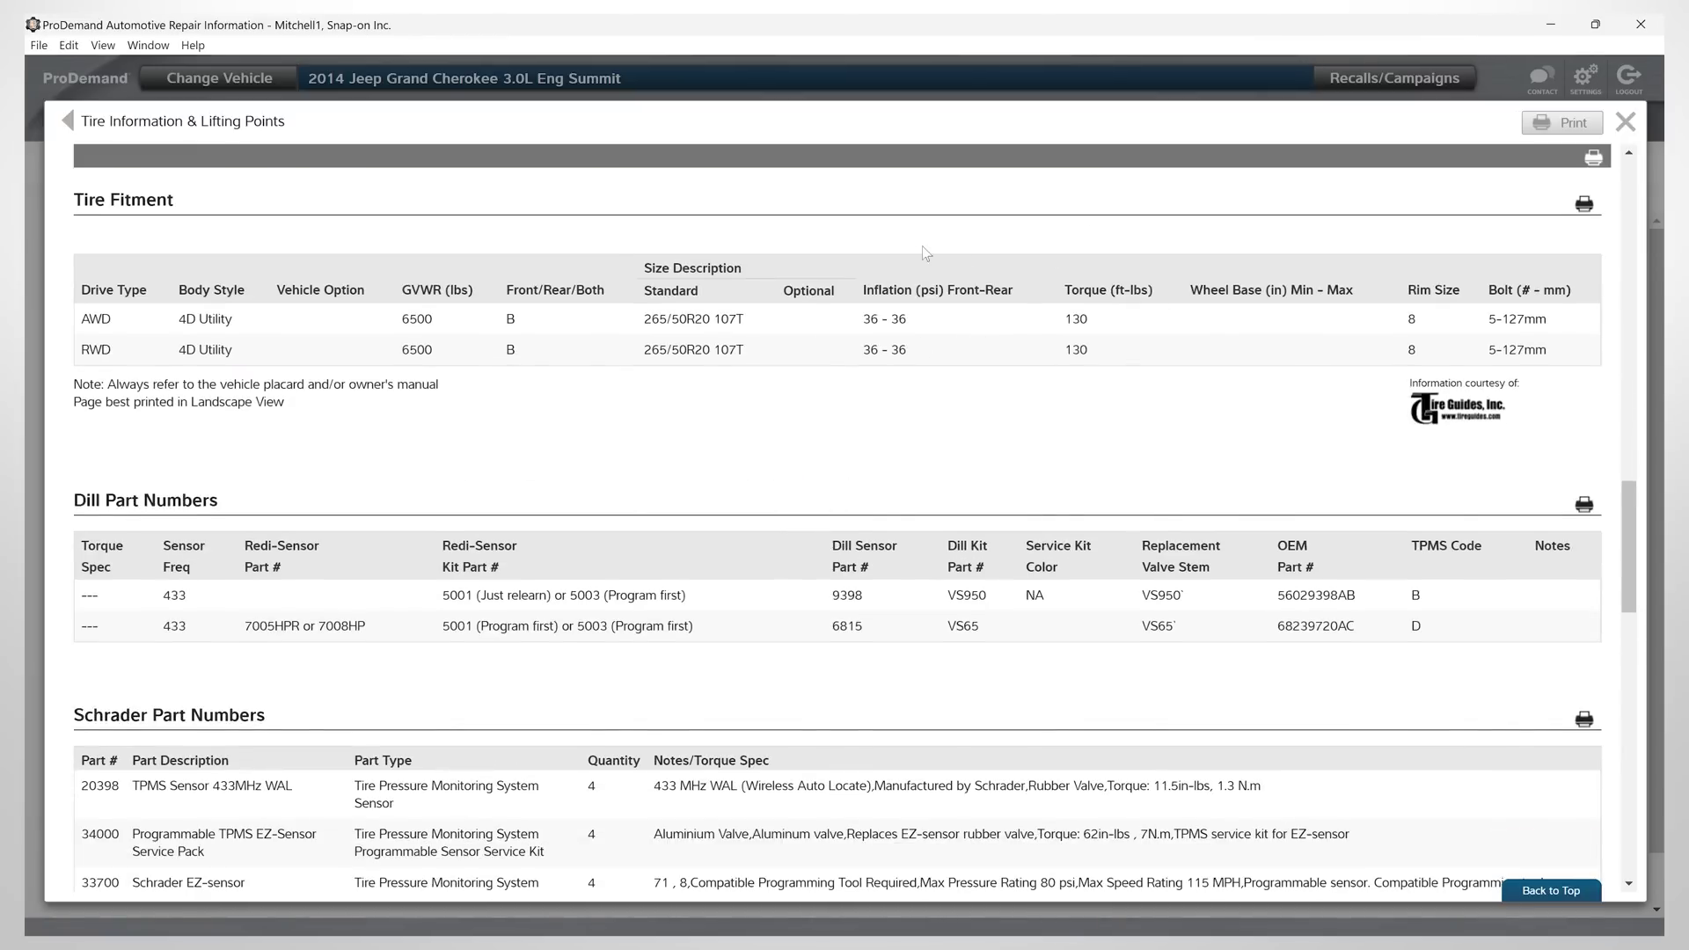
pyautogui.click(66, 123)
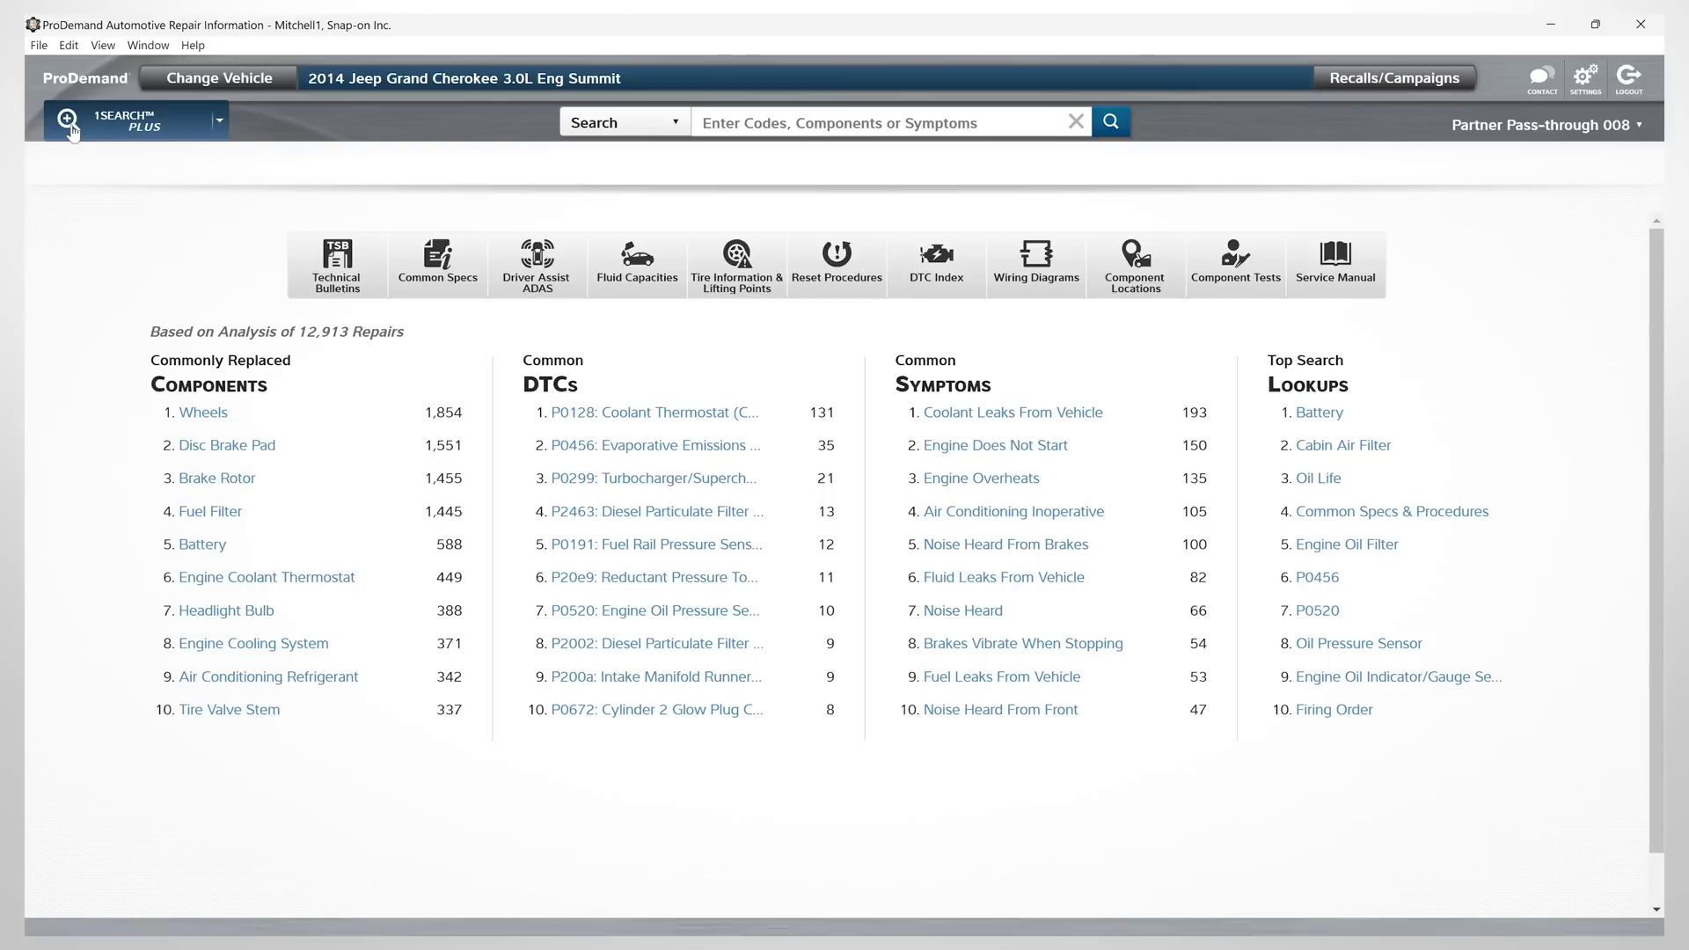
# Review the Reset Procedures page and return to the vehicle home screen.
pyautogui.click(834, 263)
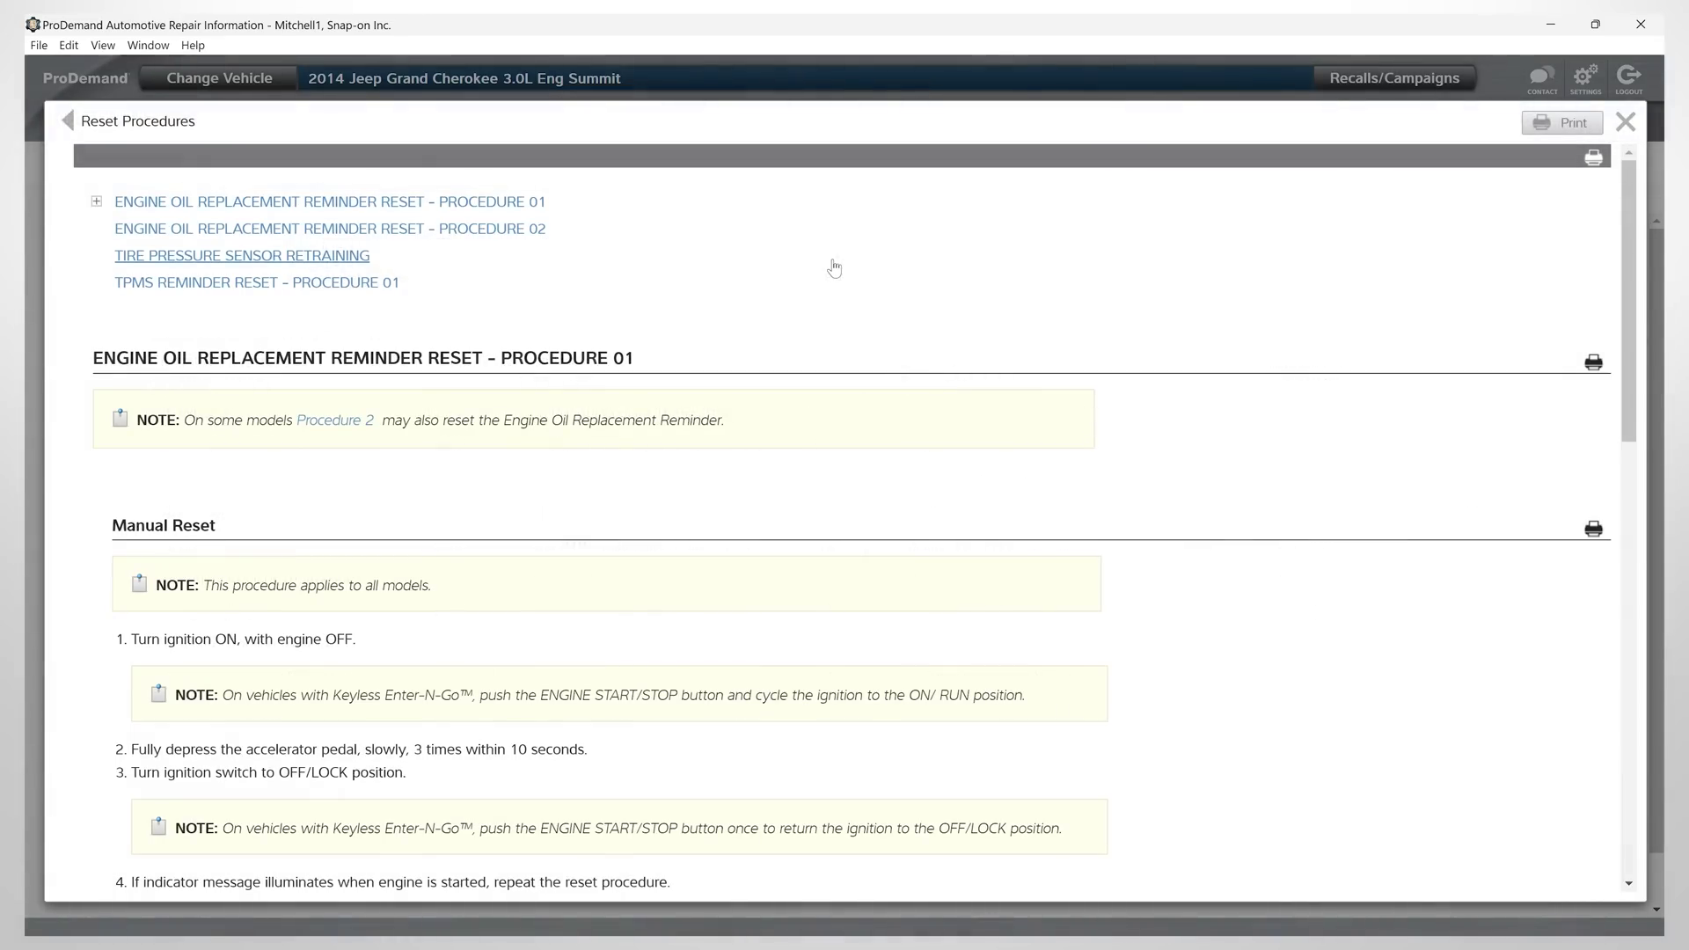
pyautogui.scroll(-5, 933, 462)
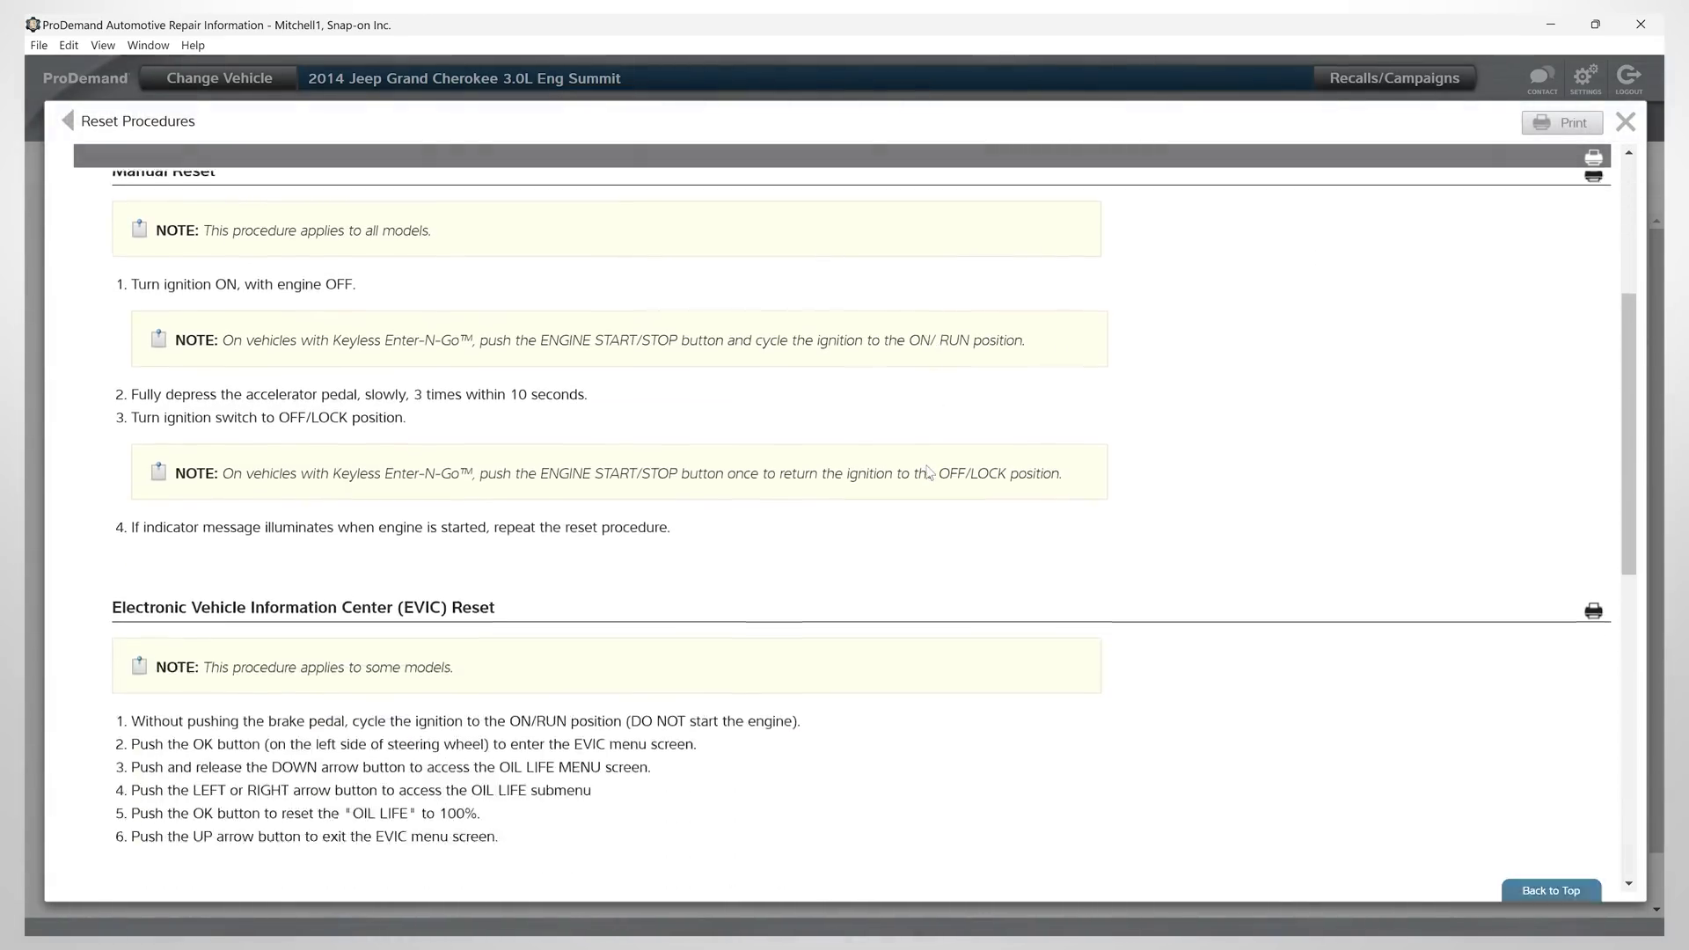
pyautogui.scroll(-3, 648, 585)
pyautogui.scroll(-7, 639, 580)
pyautogui.scroll(7, 641, 578)
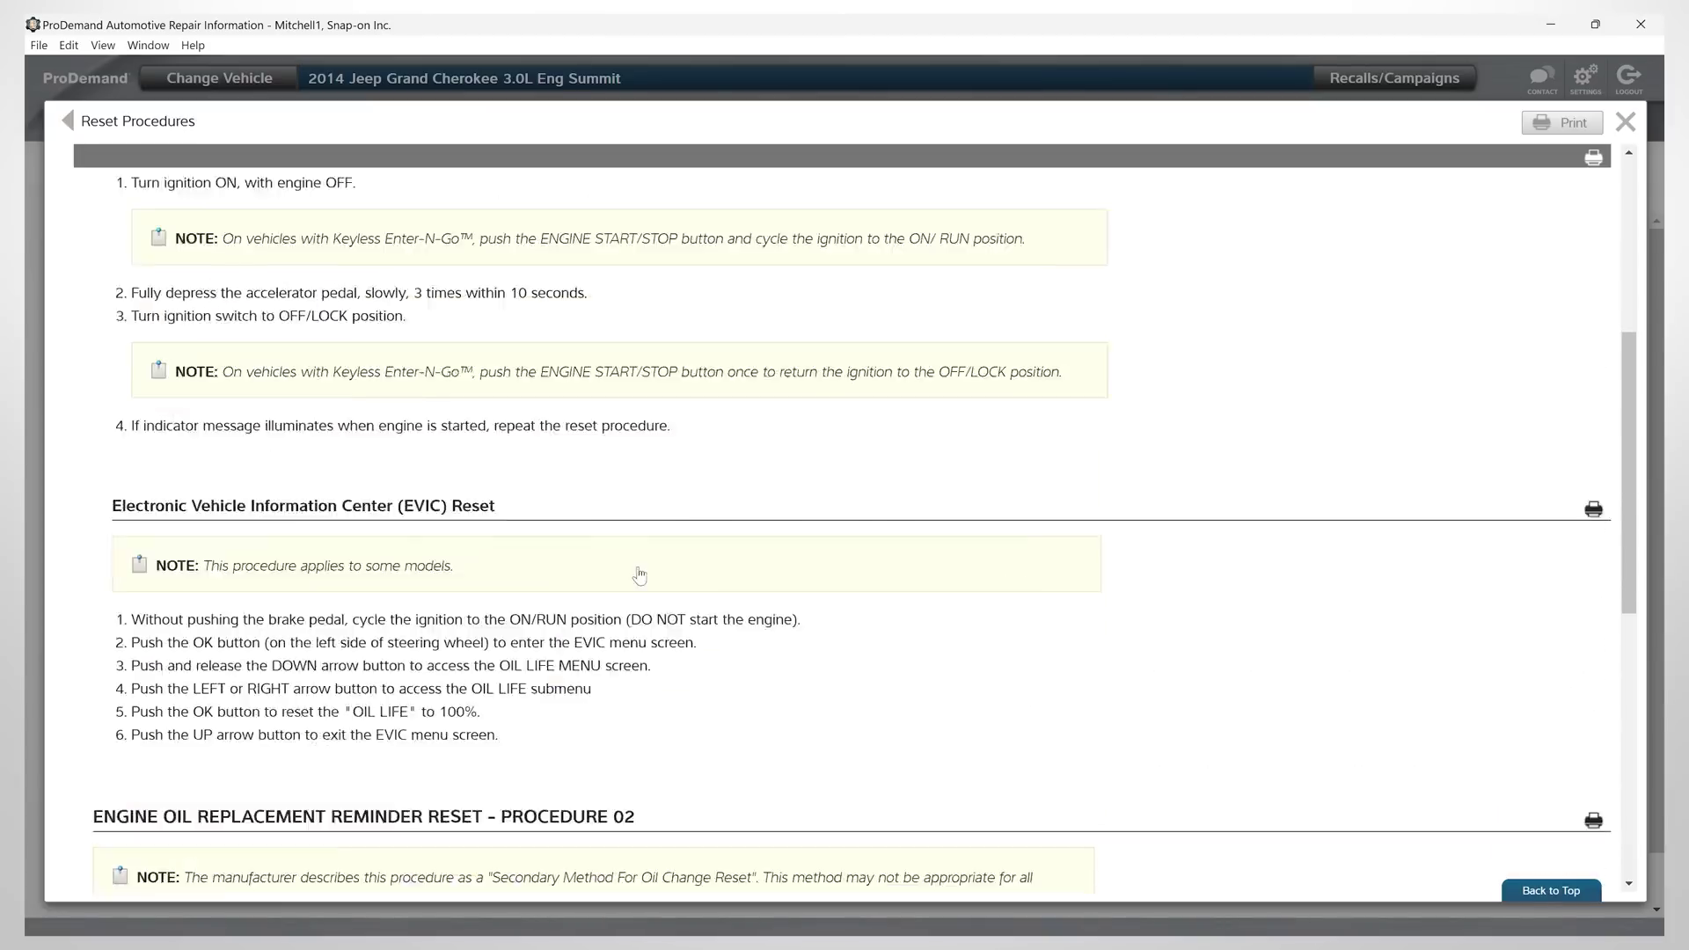
pyautogui.scroll(7, 639, 575)
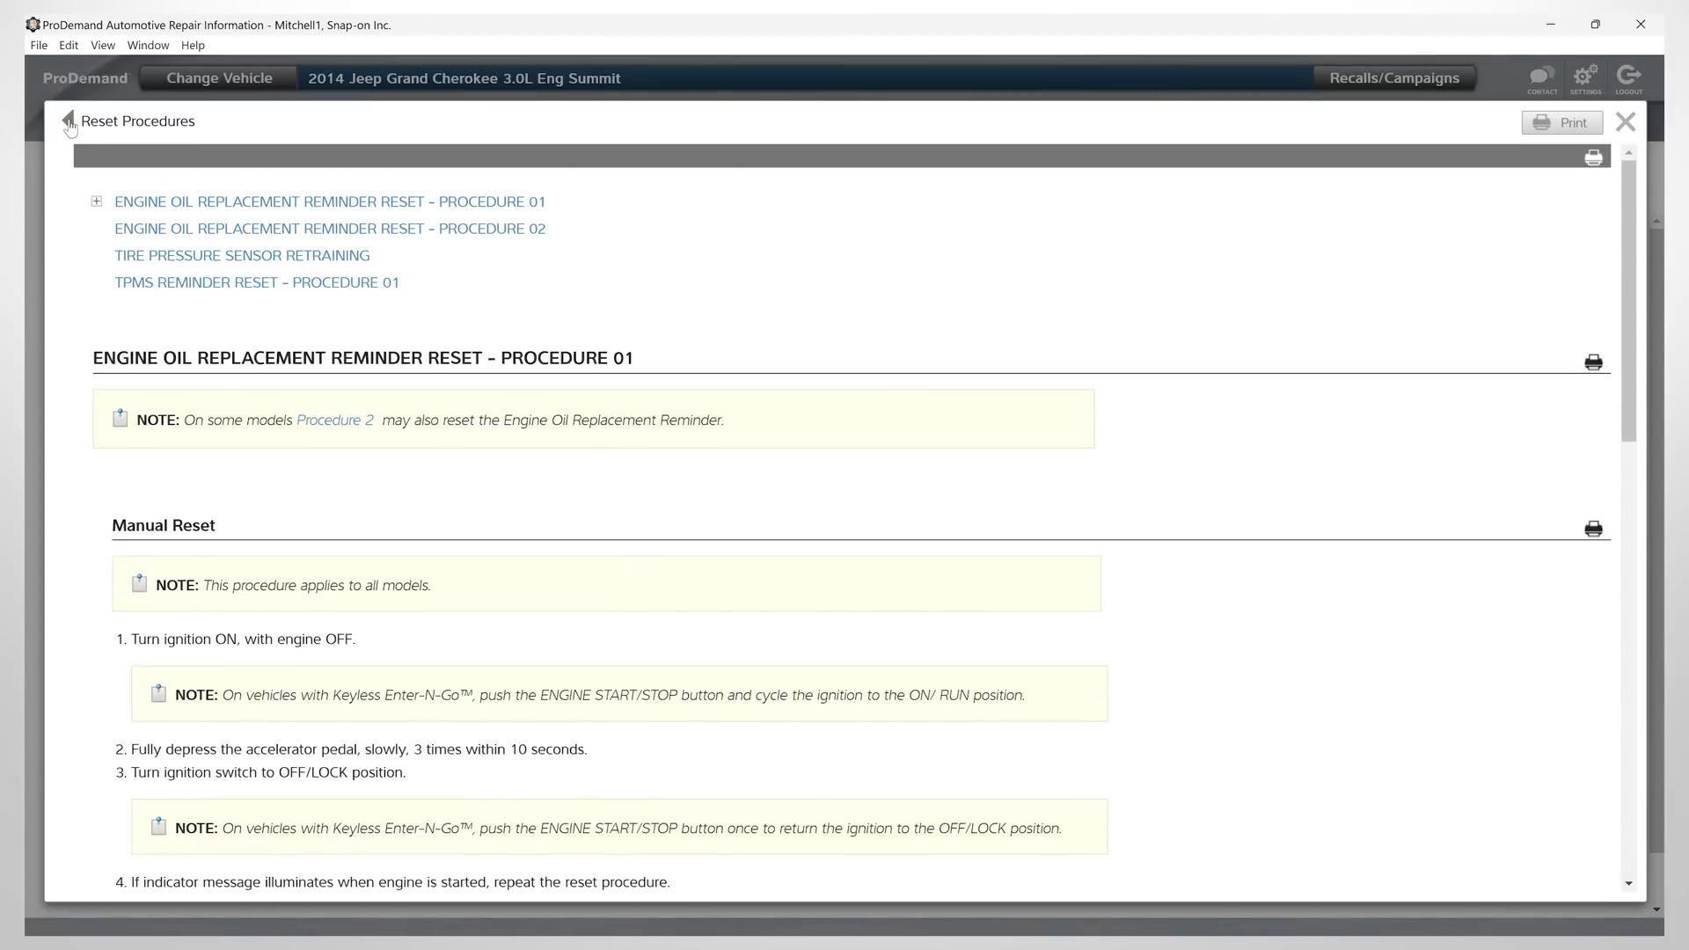
pyautogui.click(132, 120)
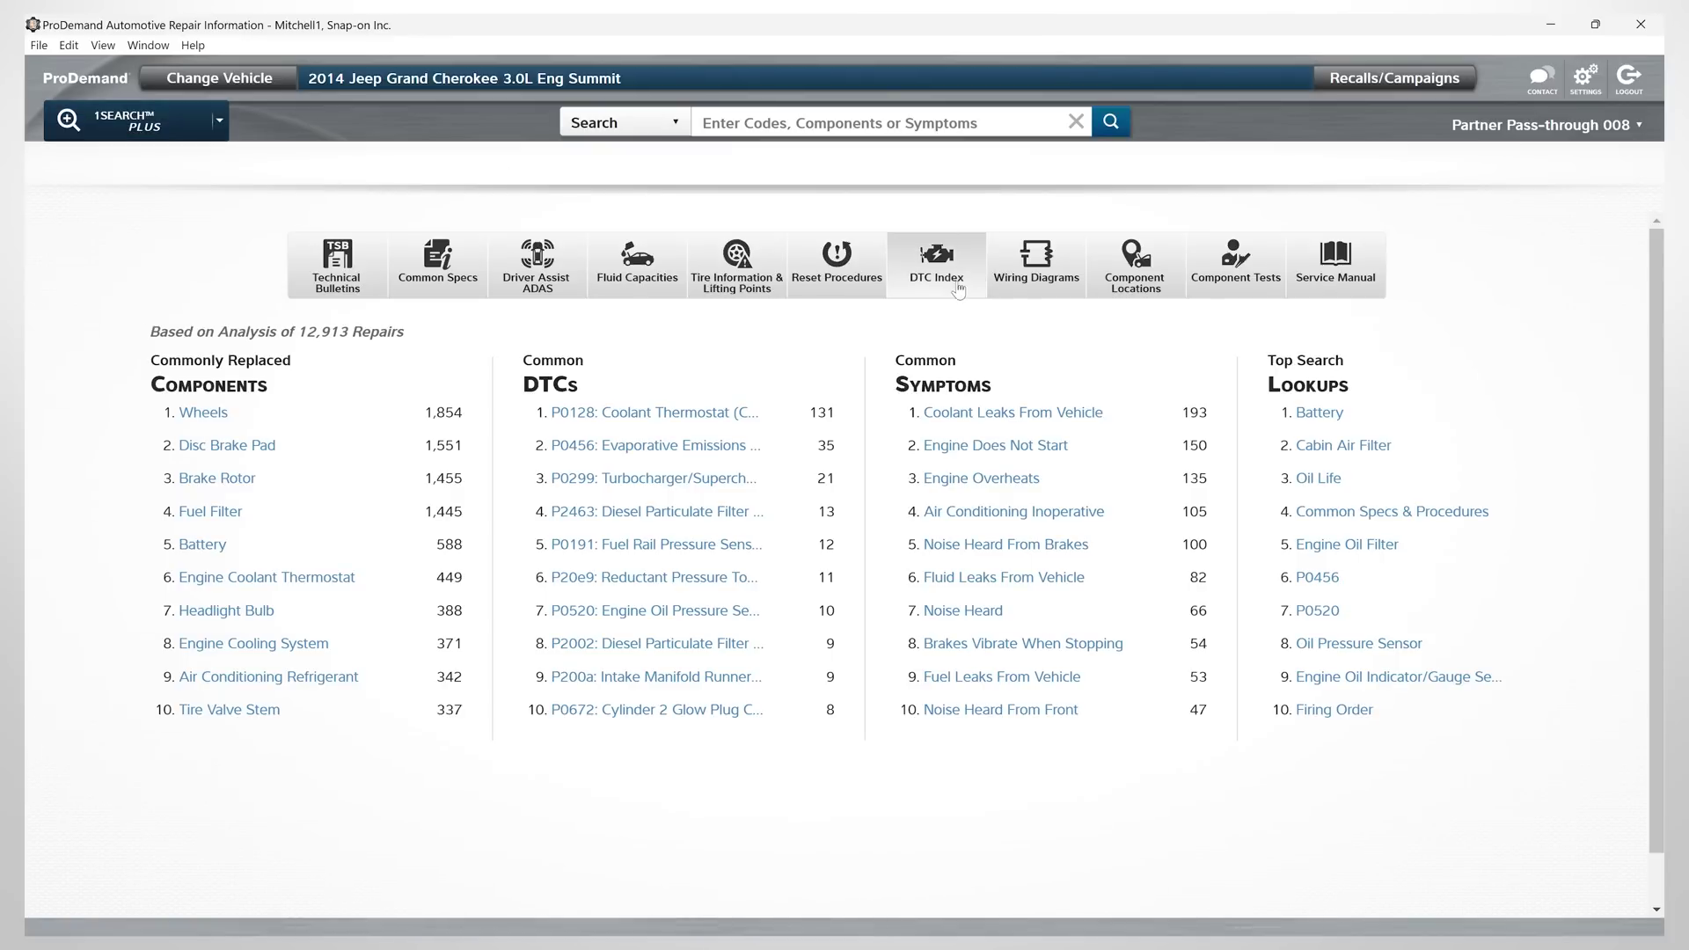
pyautogui.click(928, 259)
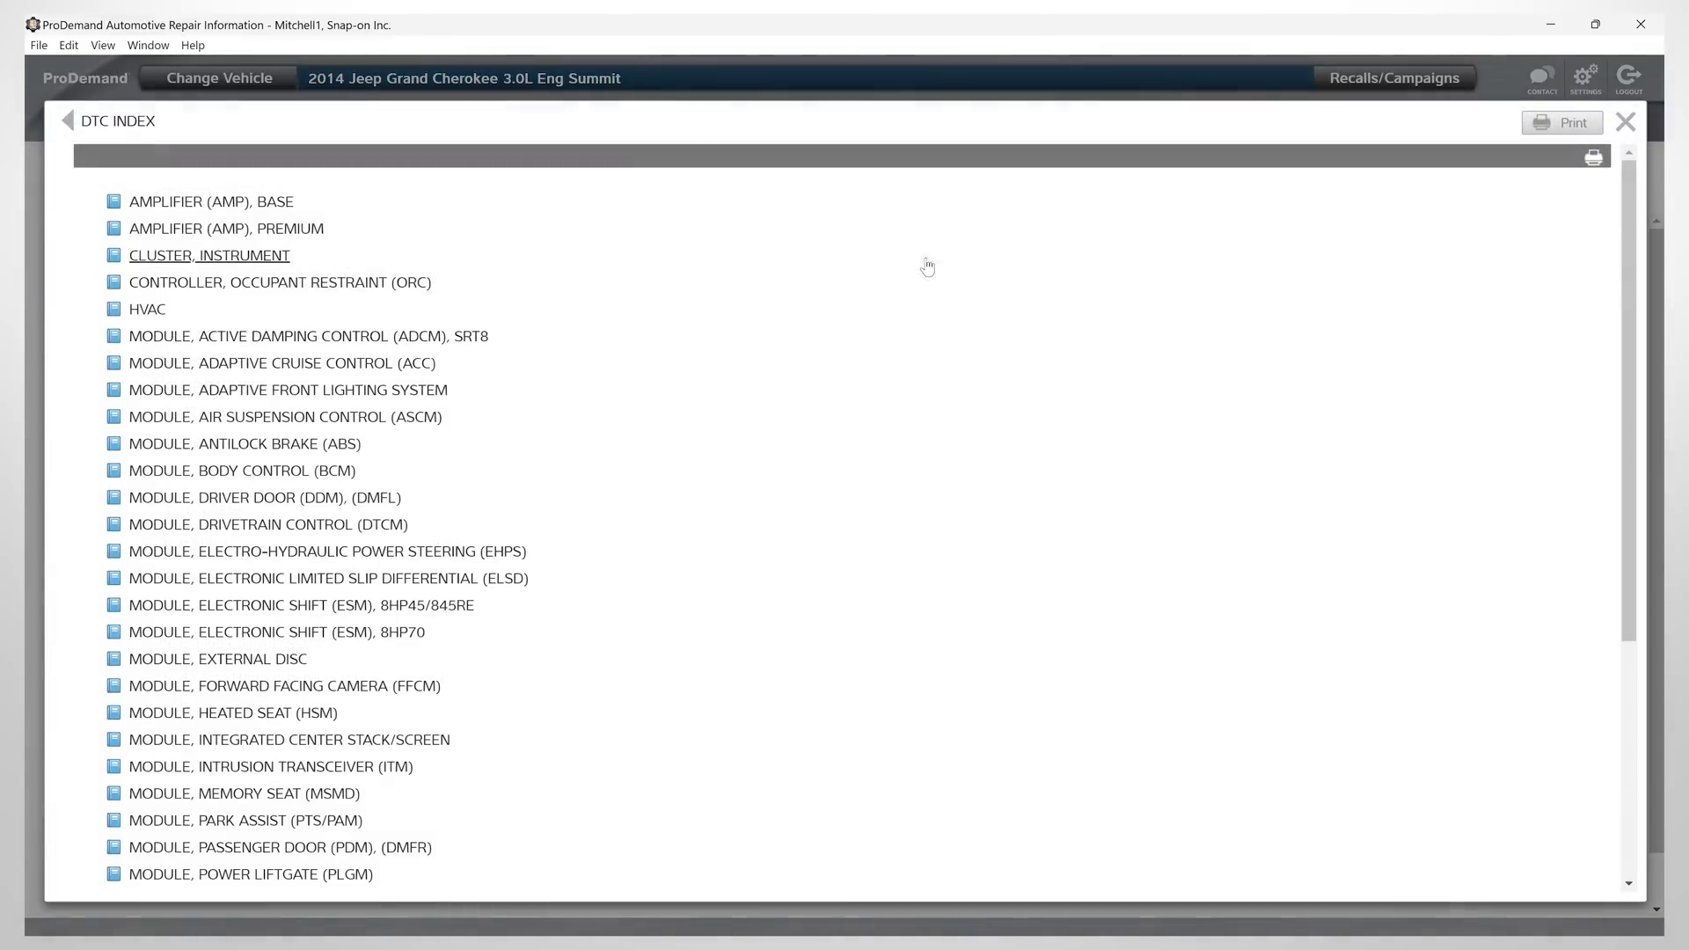
pyautogui.scroll(-3, 207, 546)
pyautogui.scroll(3, 209, 576)
pyautogui.click(212, 201)
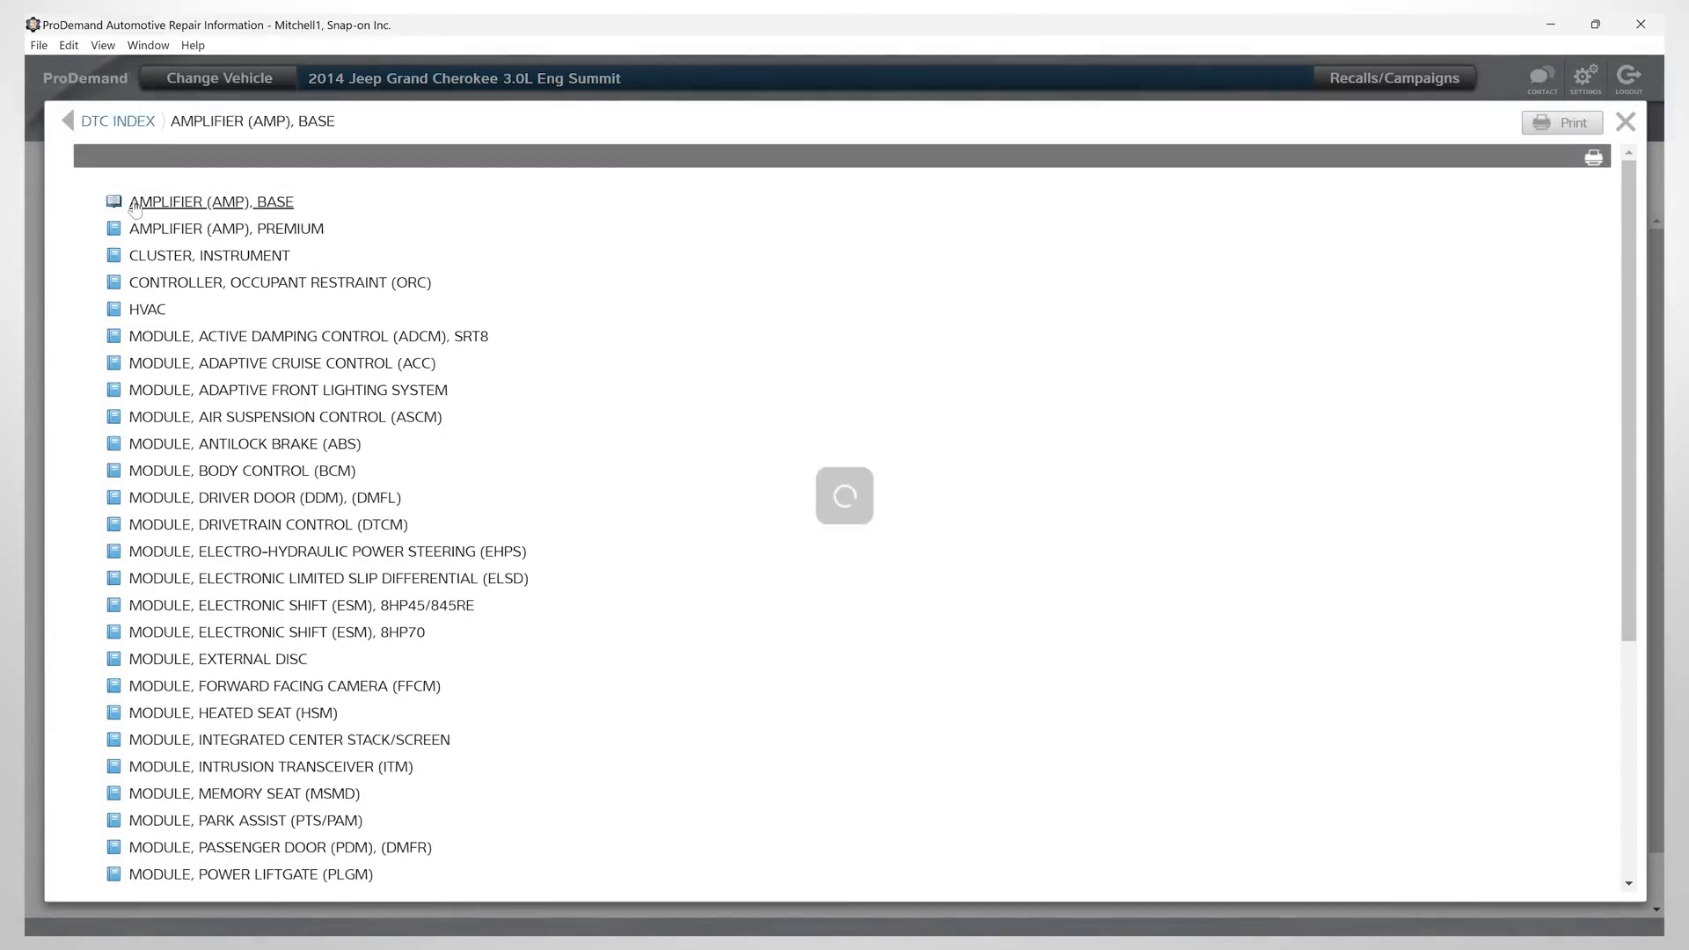
pyautogui.scroll(-5, 690, 377)
pyautogui.scroll(-5, 131, 721)
pyautogui.scroll(5, 130, 721)
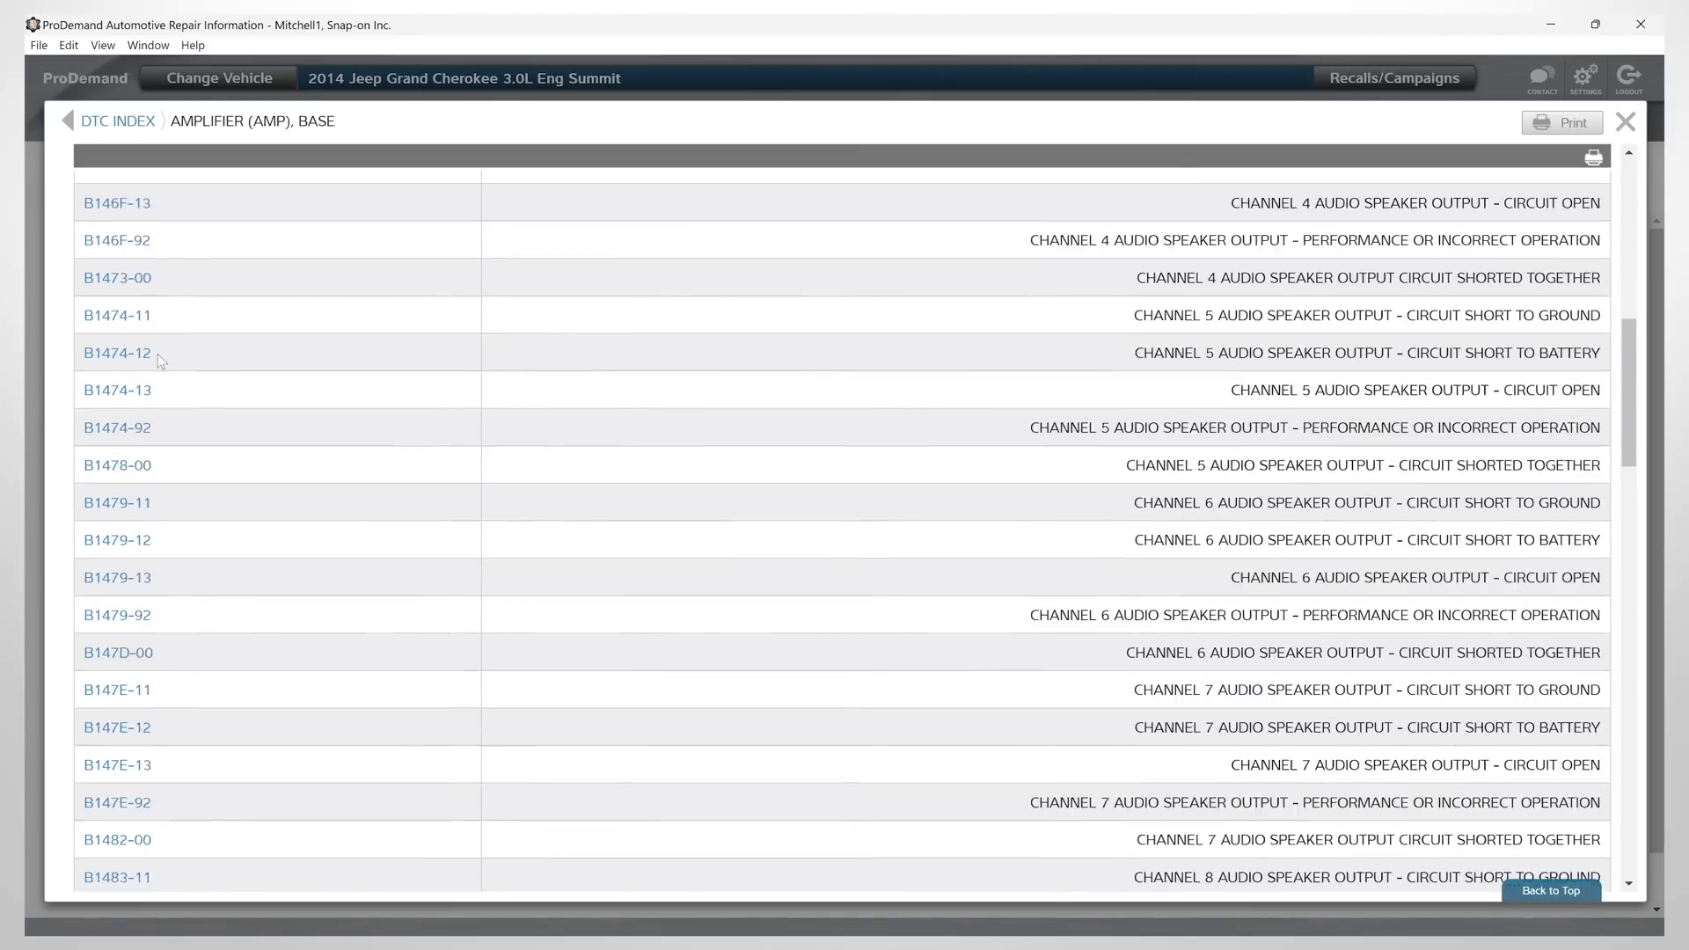
pyautogui.scroll(5, 106, 462)
pyautogui.click(67, 123)
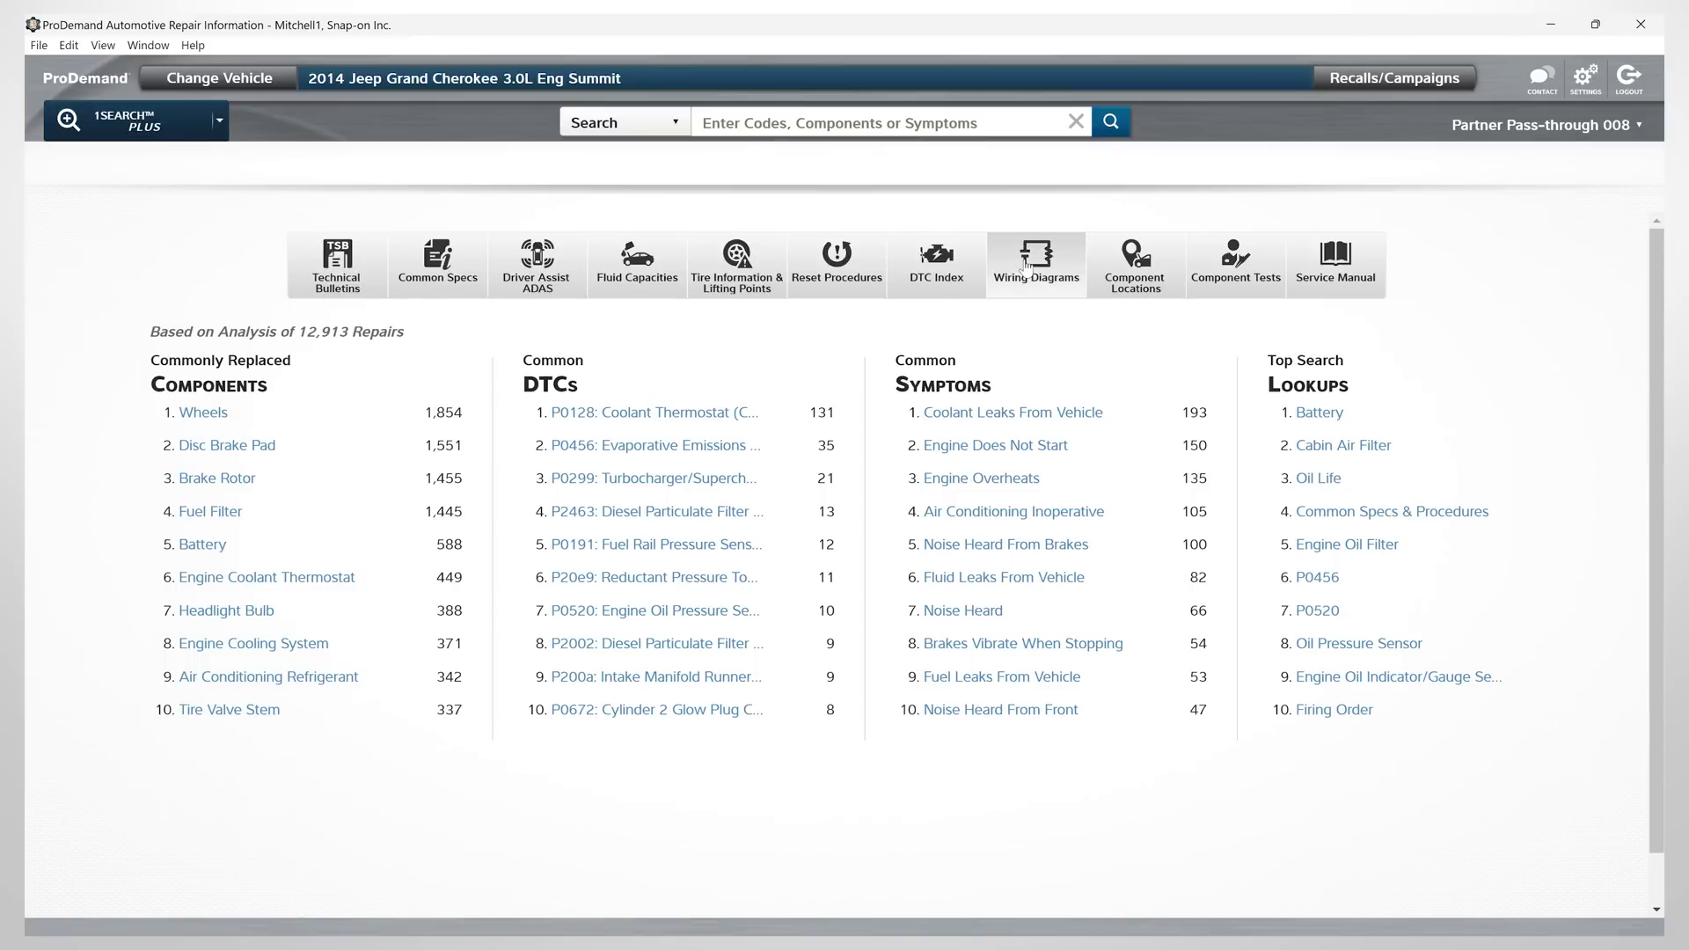
pyautogui.click(1024, 263)
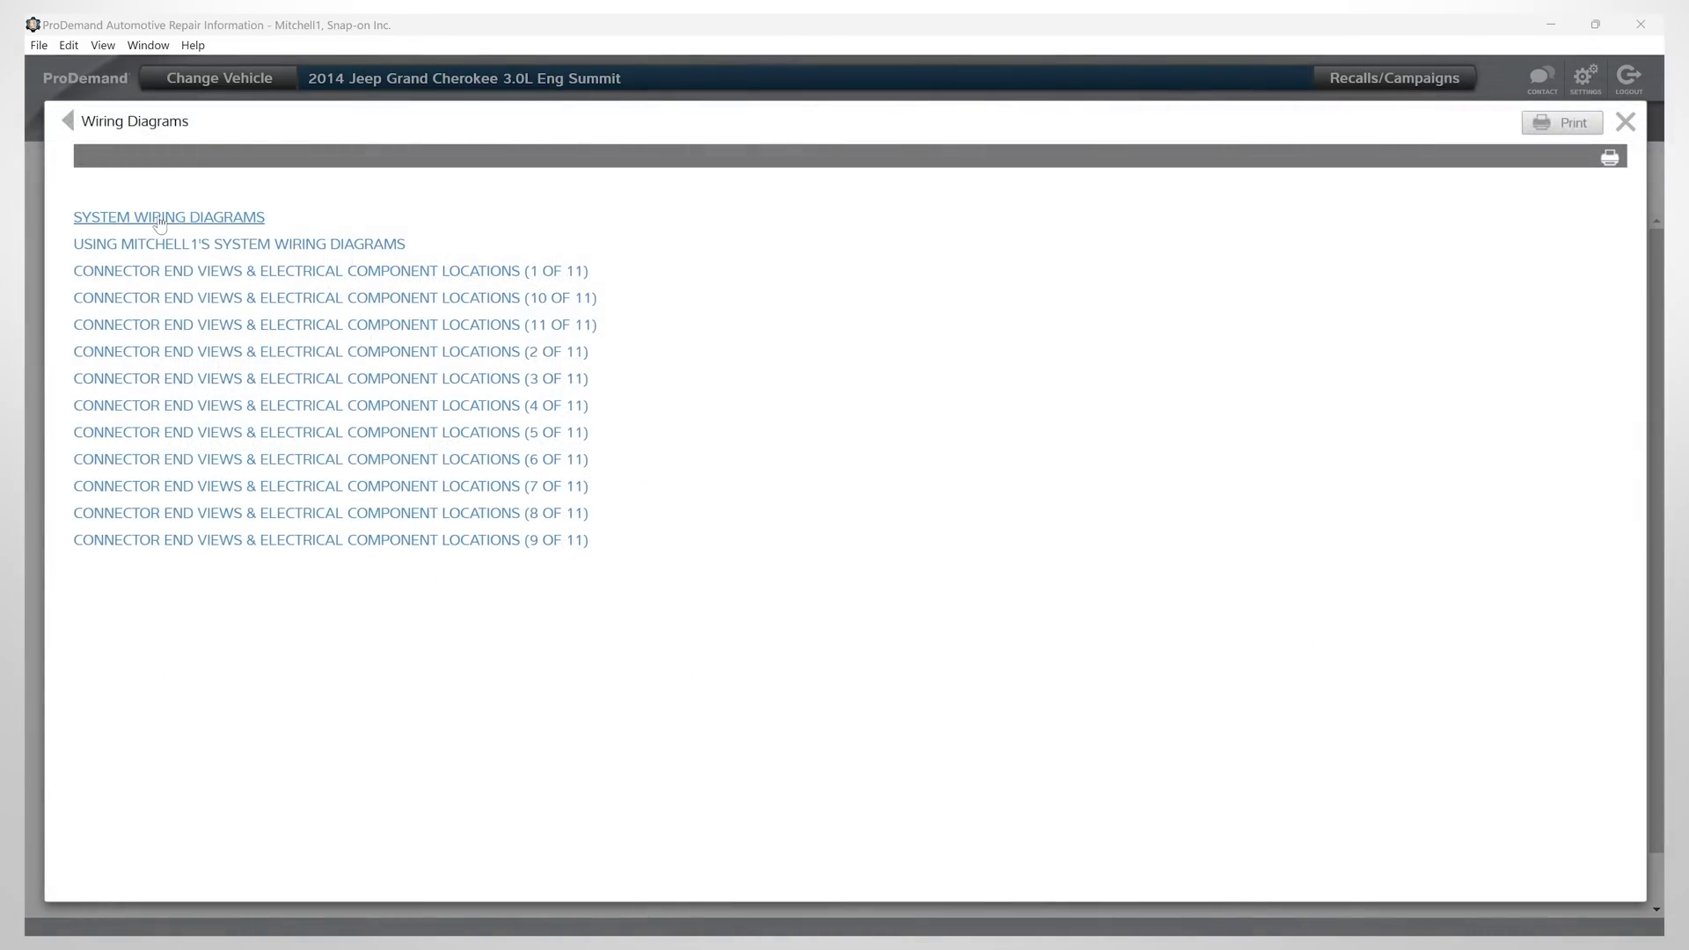
pyautogui.click(158, 219)
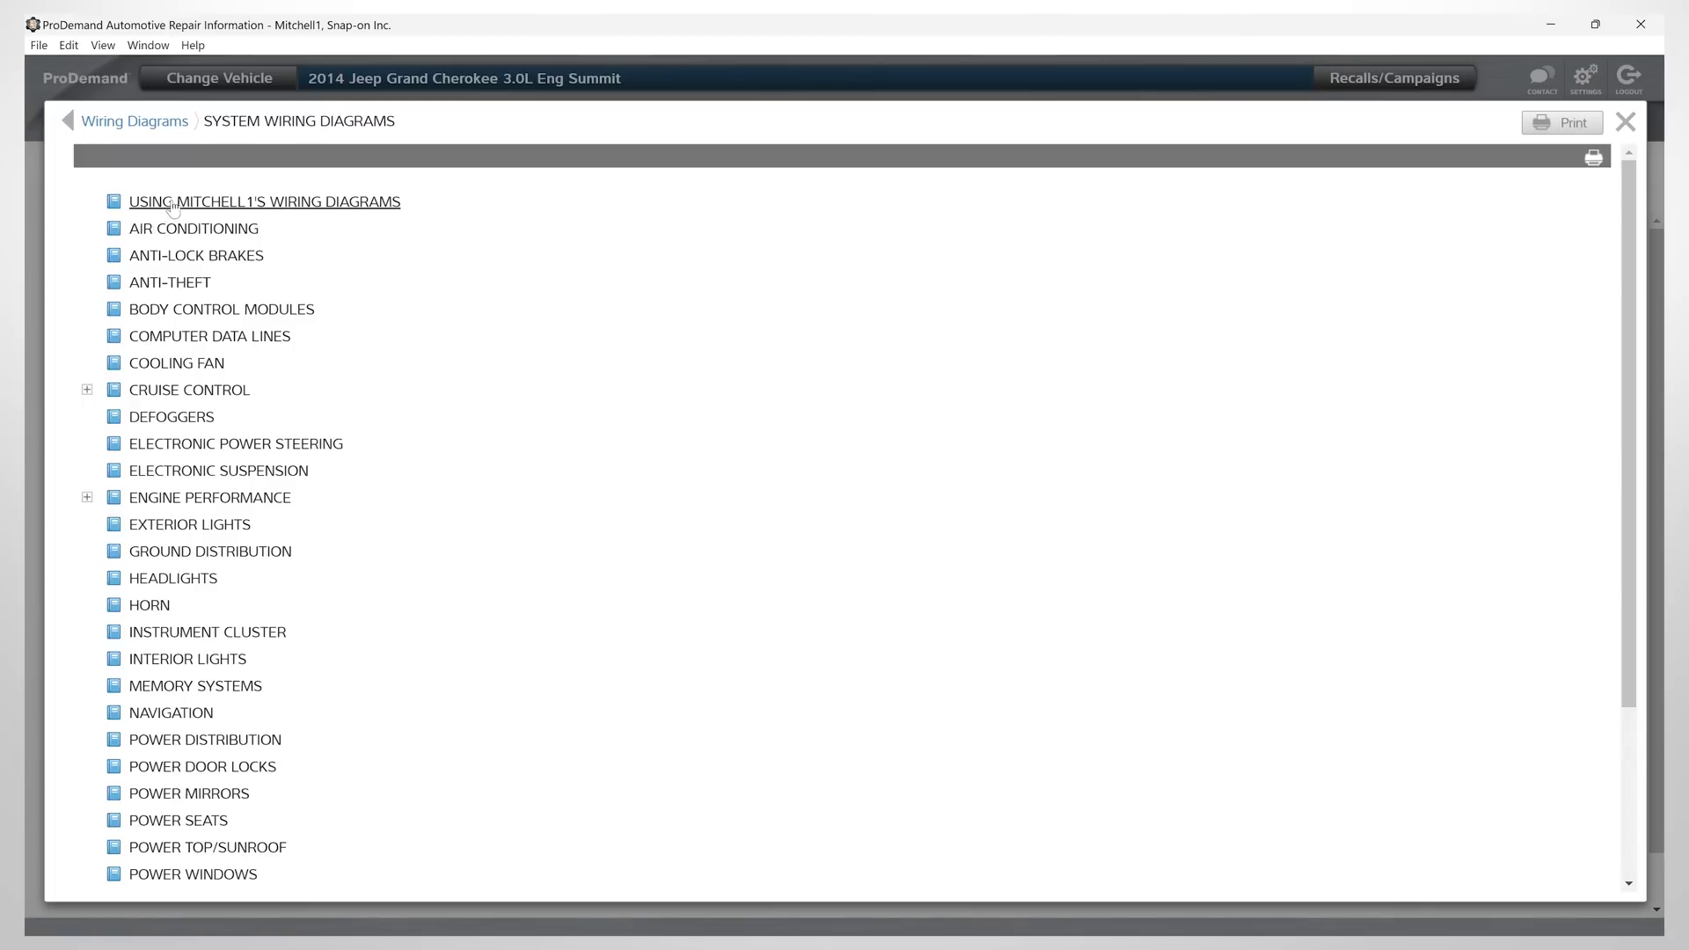
pyautogui.click(189, 580)
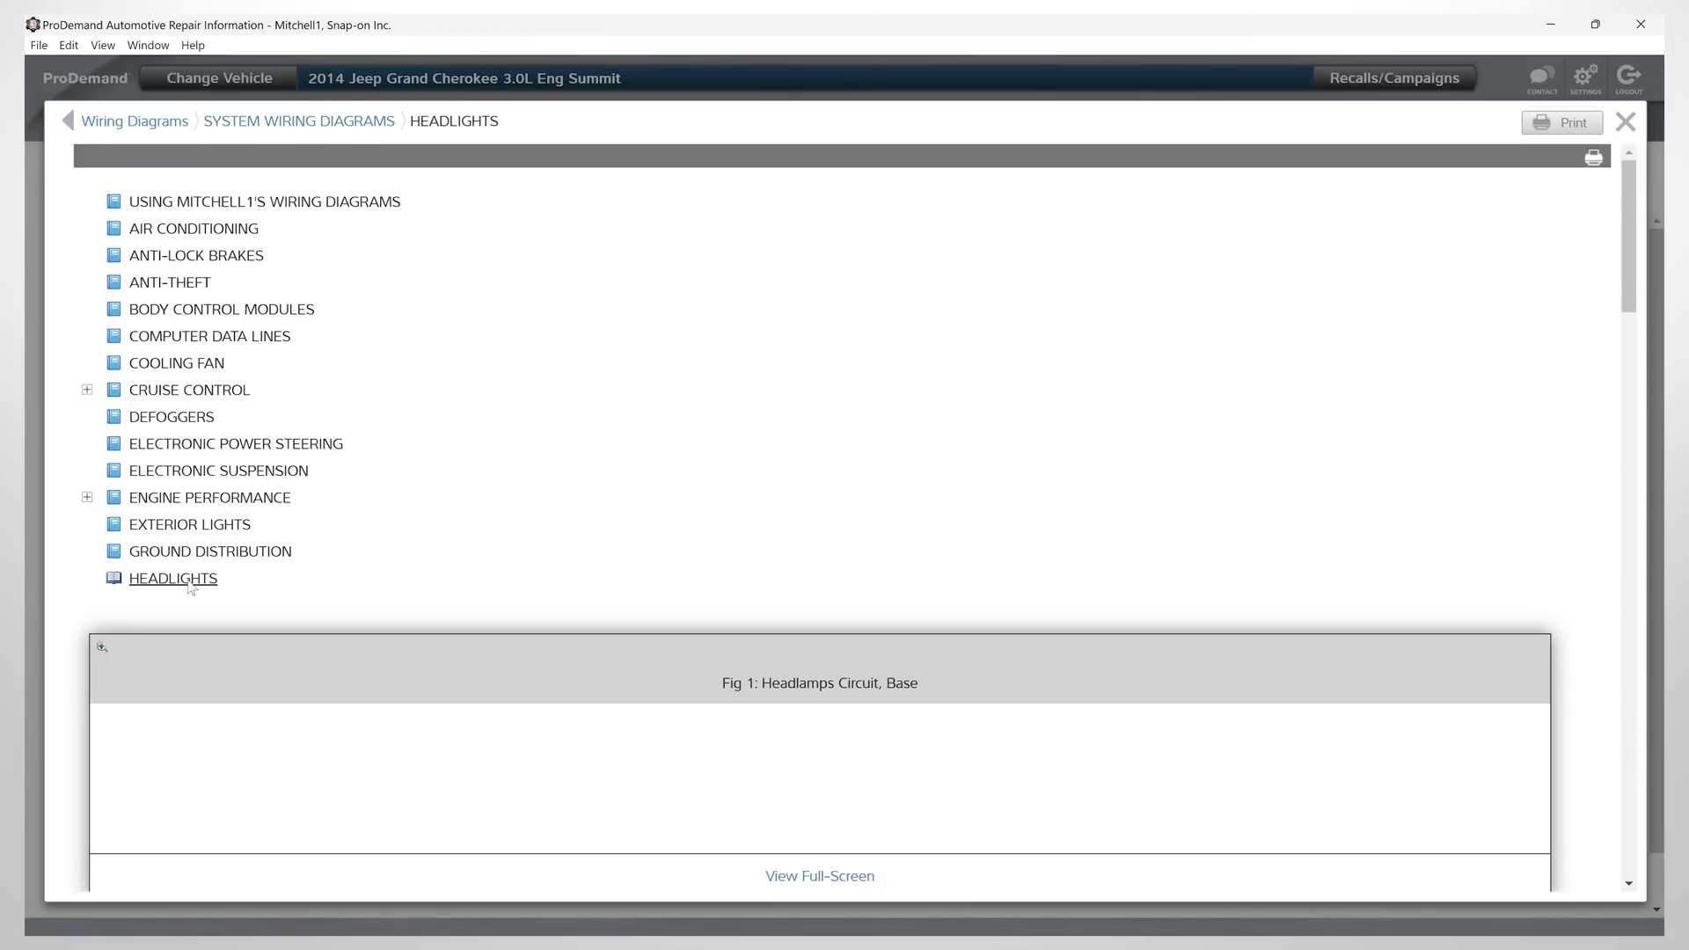
pyautogui.scroll(-5, 882, 490)
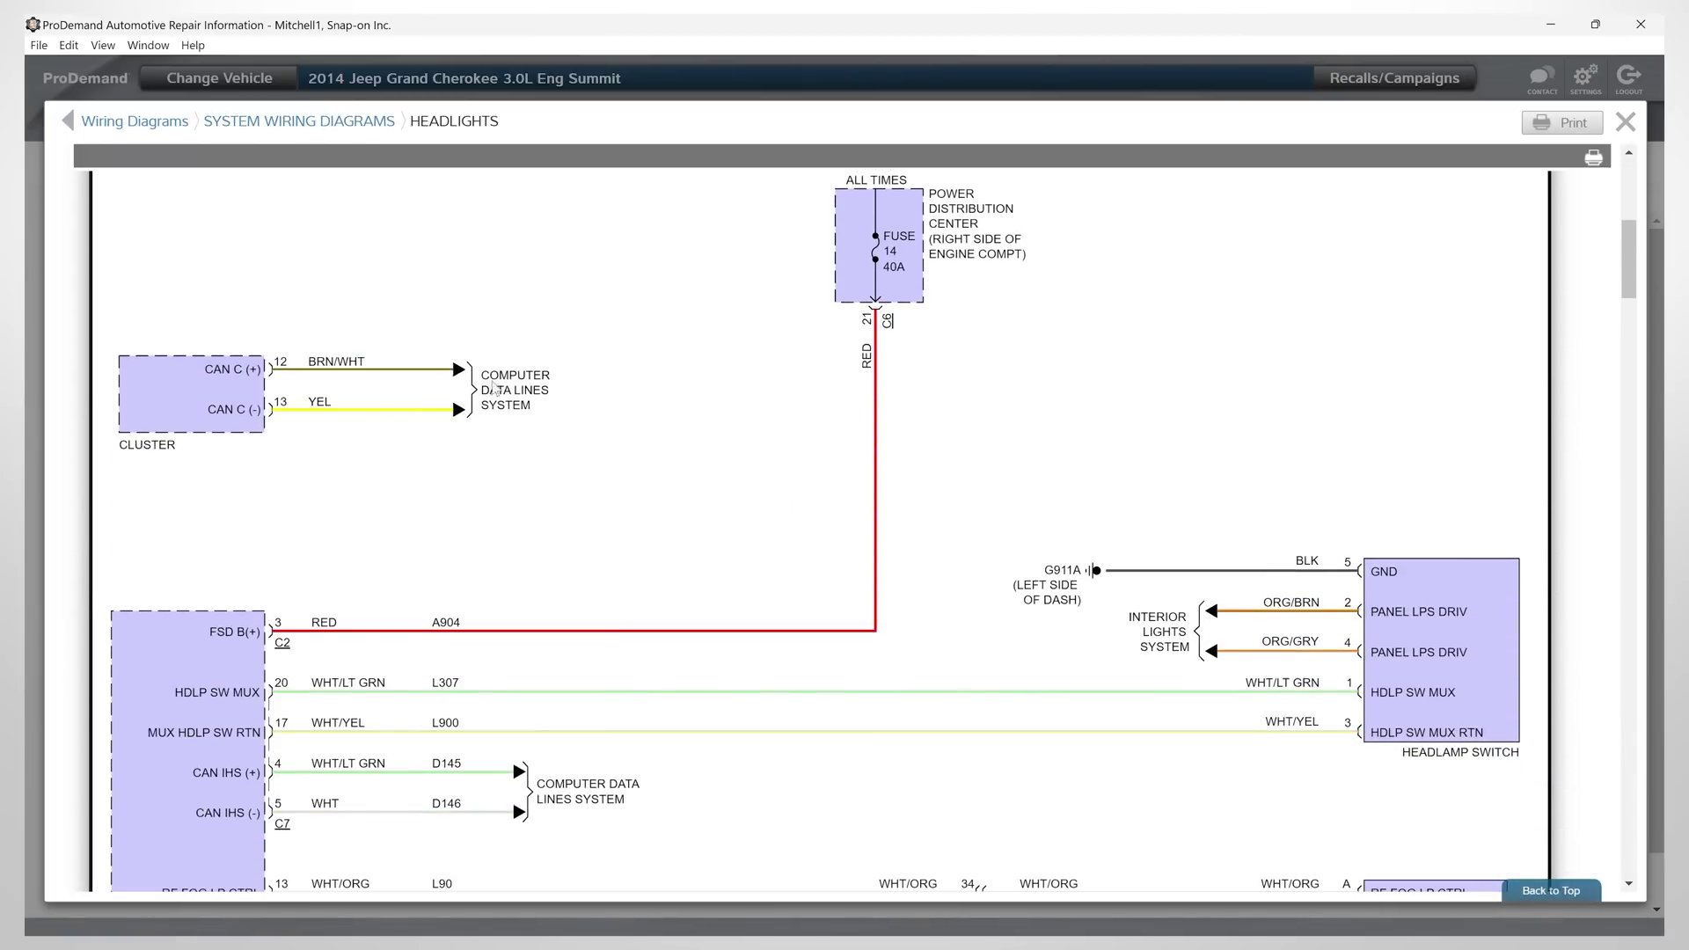
pyautogui.scroll(-5, 953, 351)
pyautogui.scroll(-5, 845, 502)
pyautogui.scroll(-5, 803, 550)
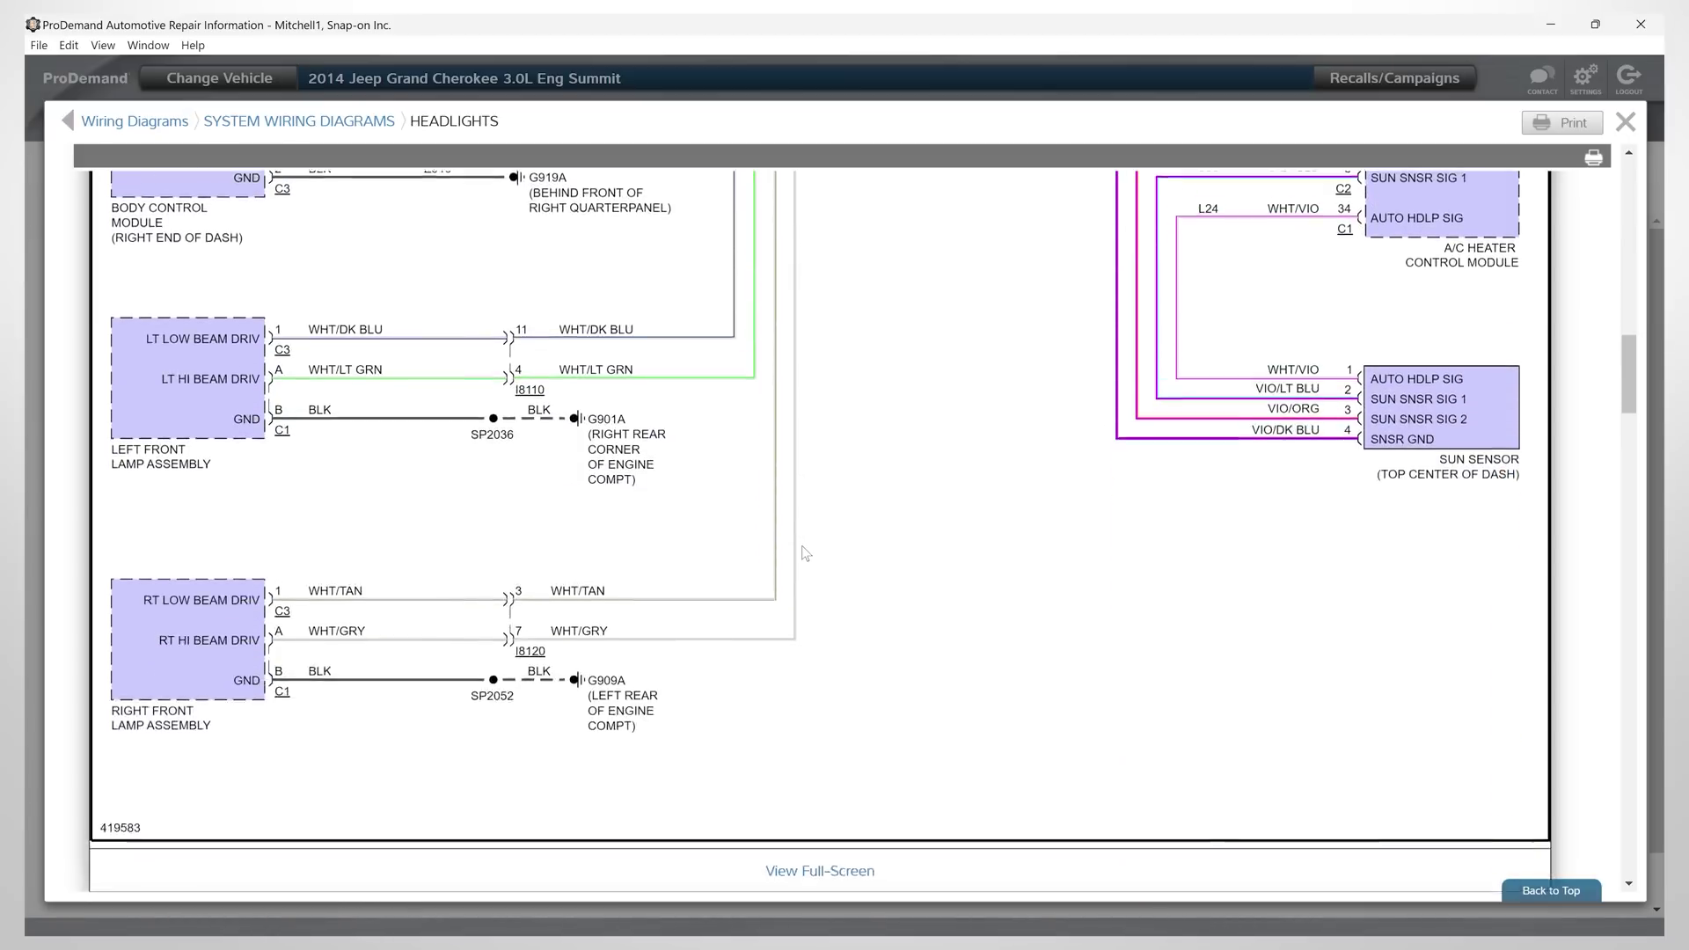
pyautogui.scroll(-5, 852, 571)
pyautogui.scroll(3, 852, 572)
pyautogui.scroll(-4, 450, 675)
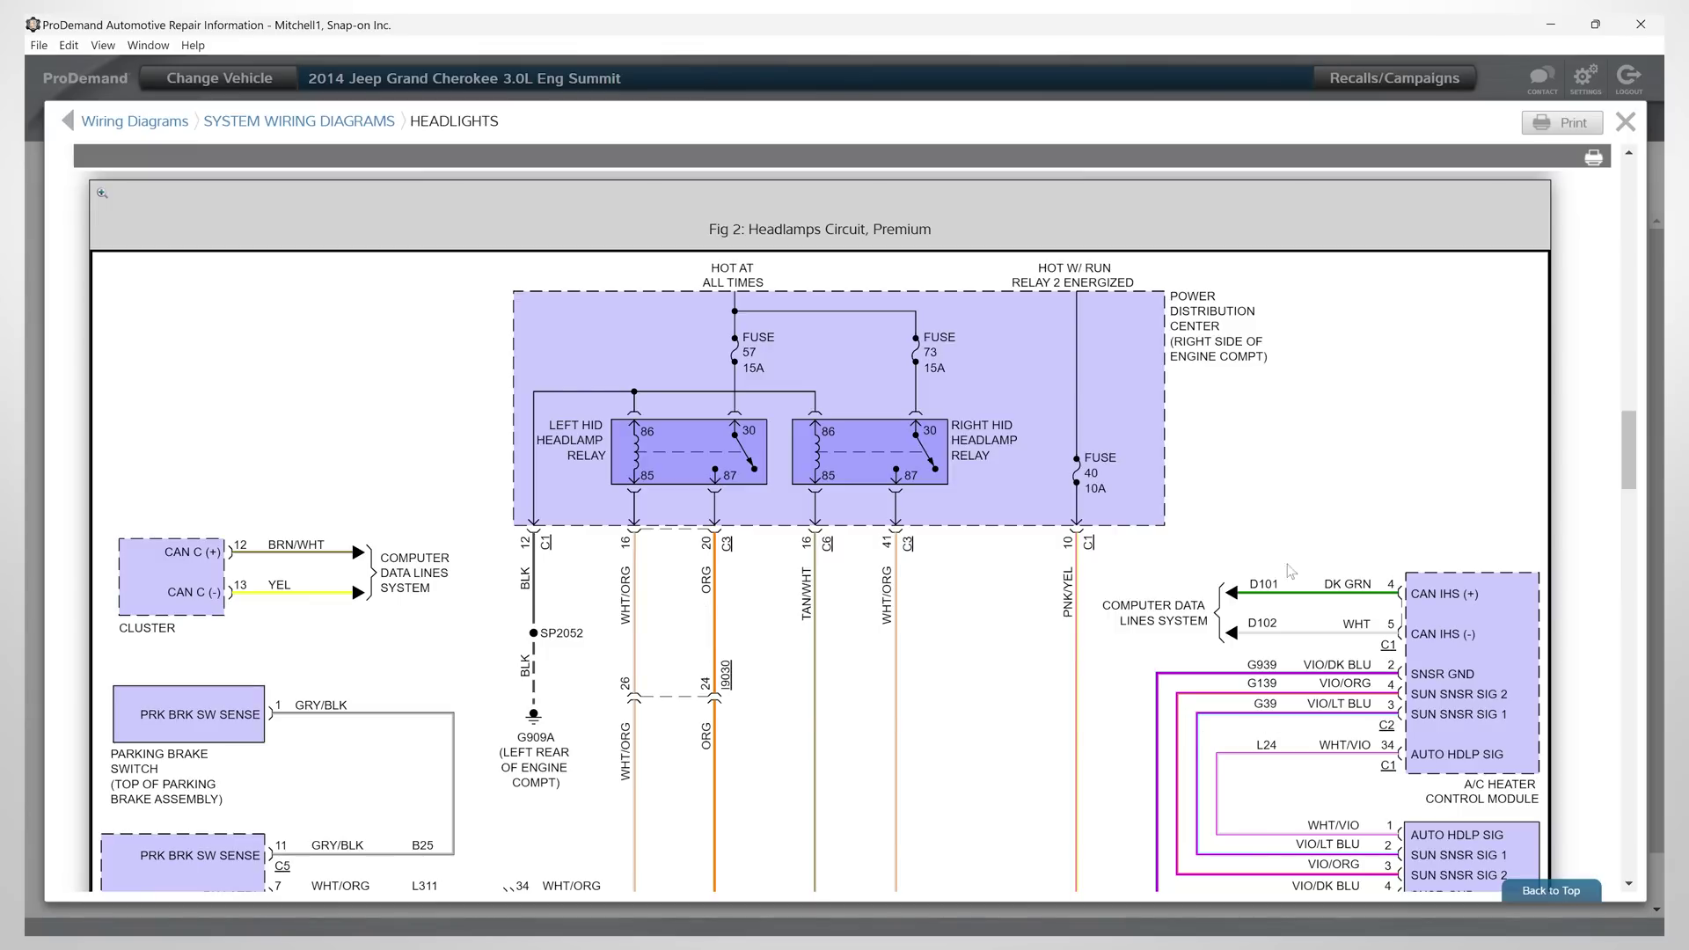
pyautogui.scroll(-4, 297, 413)
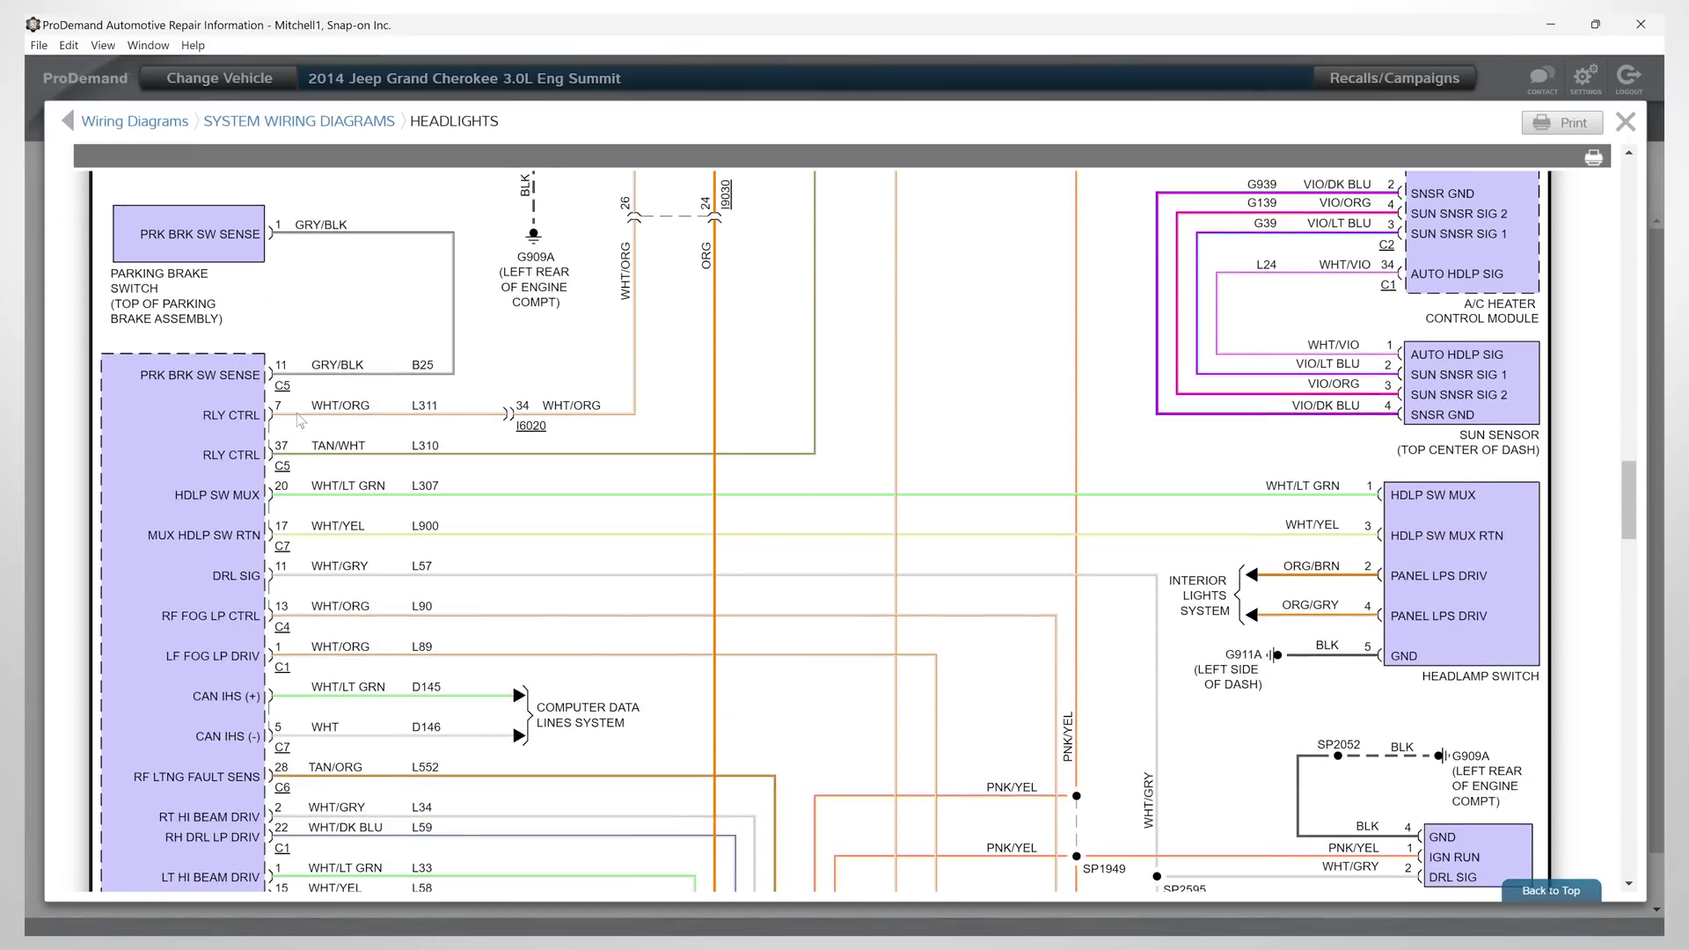
pyautogui.scroll(5, 296, 414)
pyautogui.scroll(10, 297, 413)
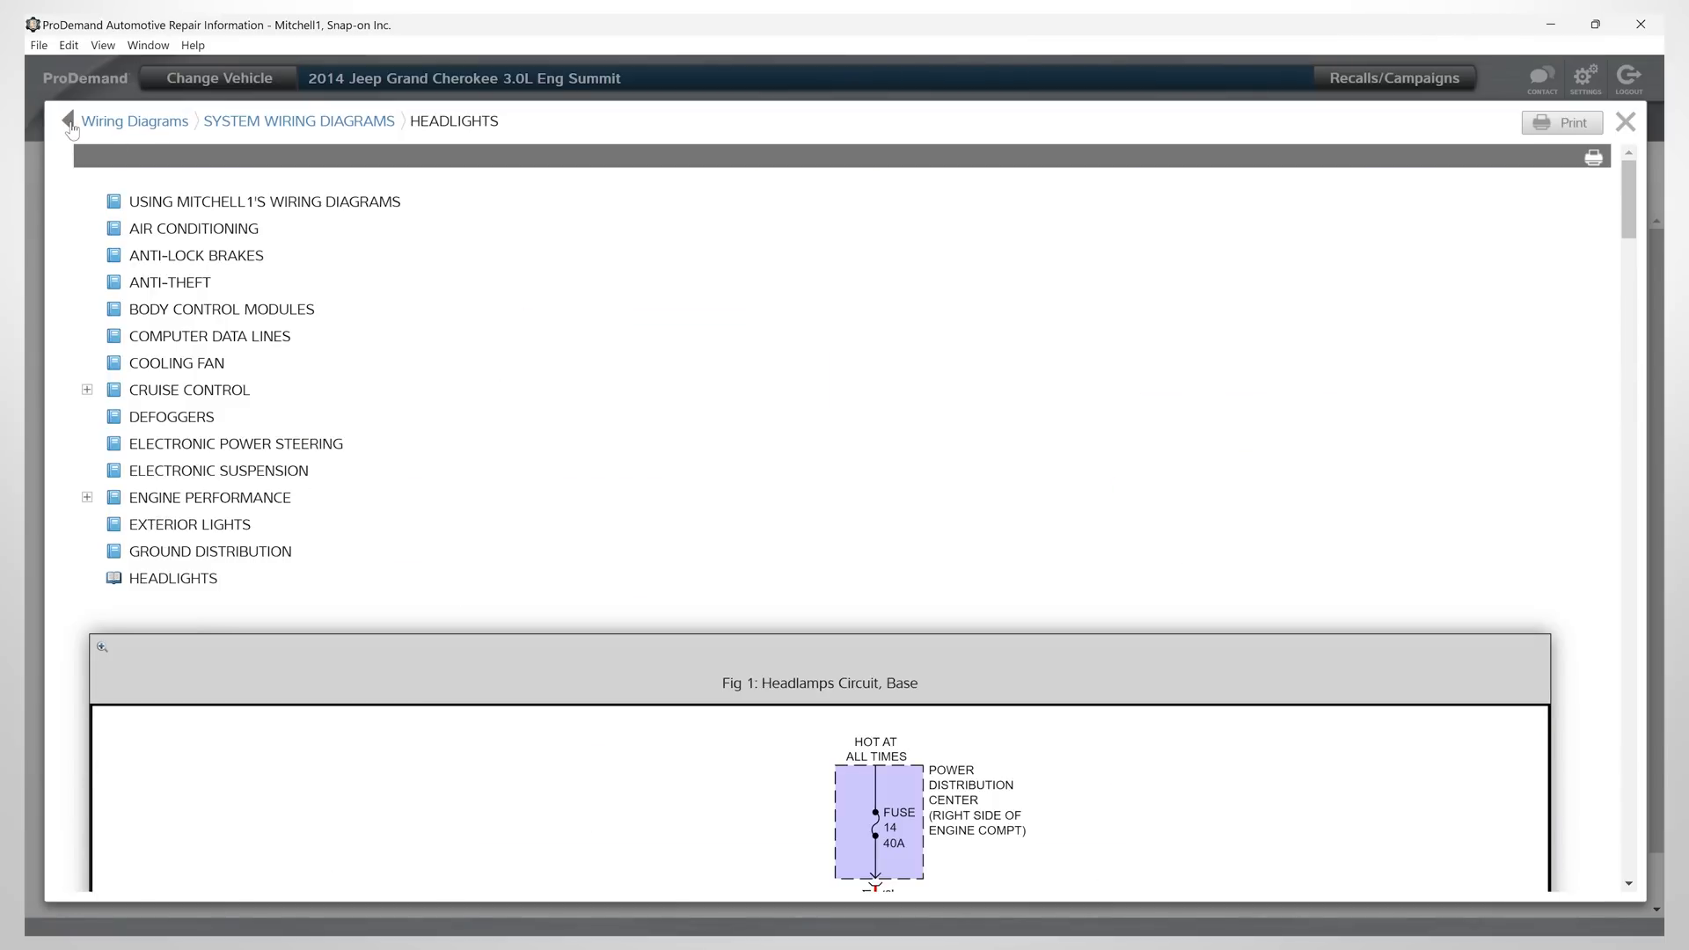
pyautogui.click(68, 121)
pyautogui.click(69, 122)
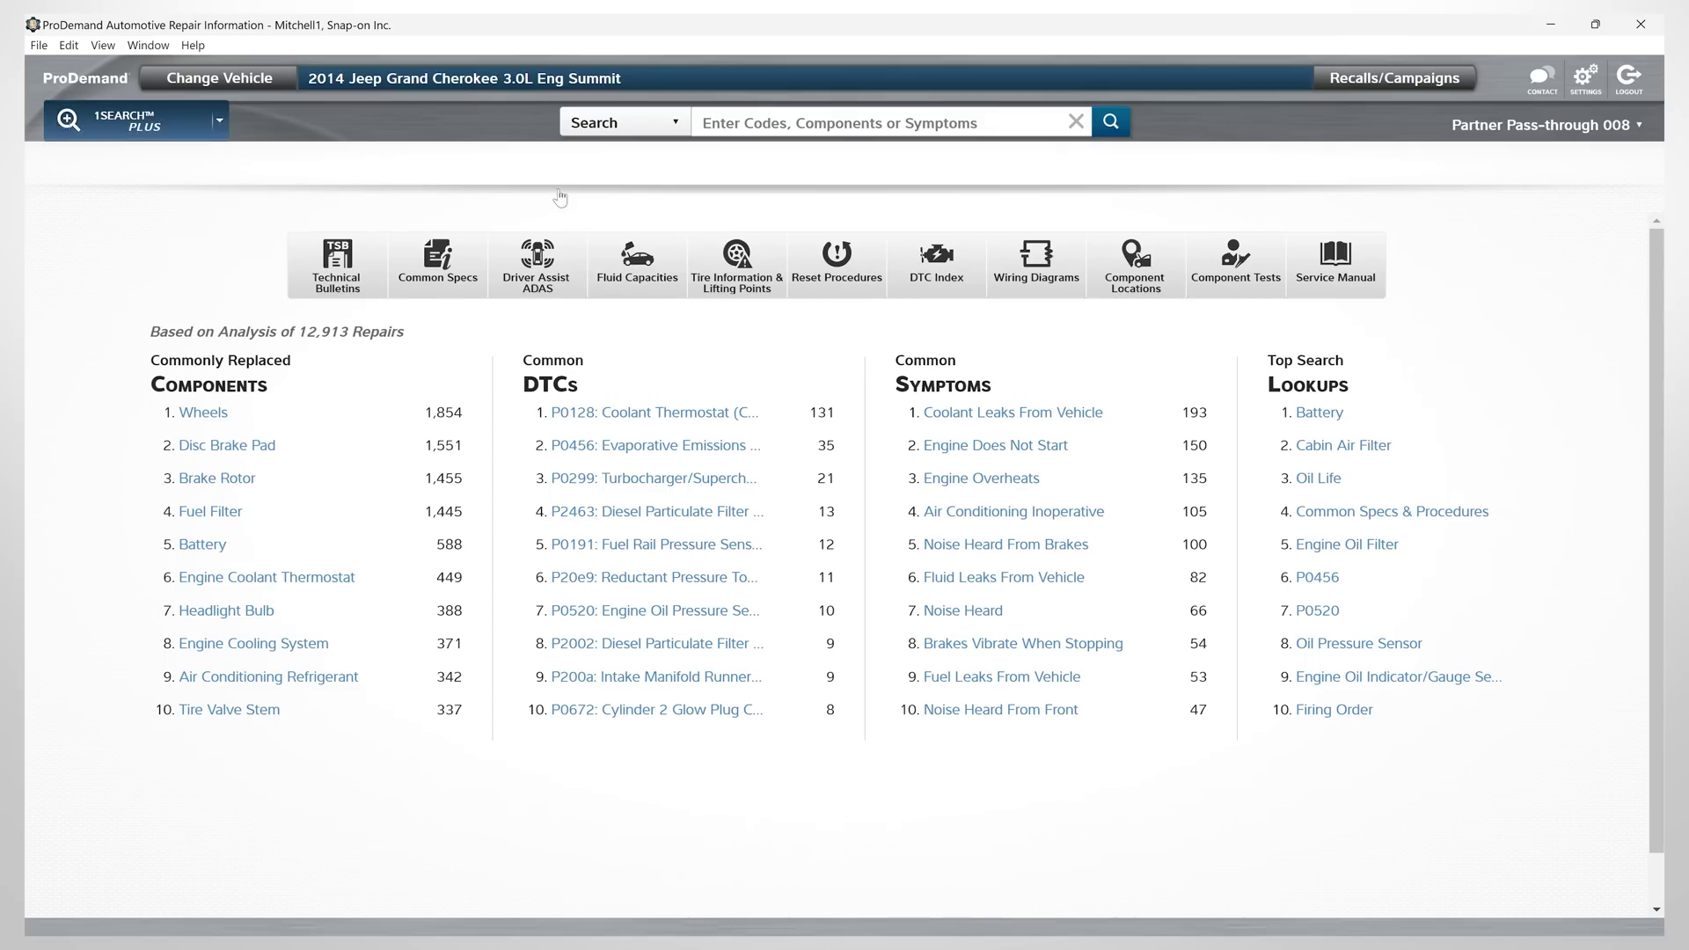
pyautogui.click(1138, 276)
pyautogui.click(287, 215)
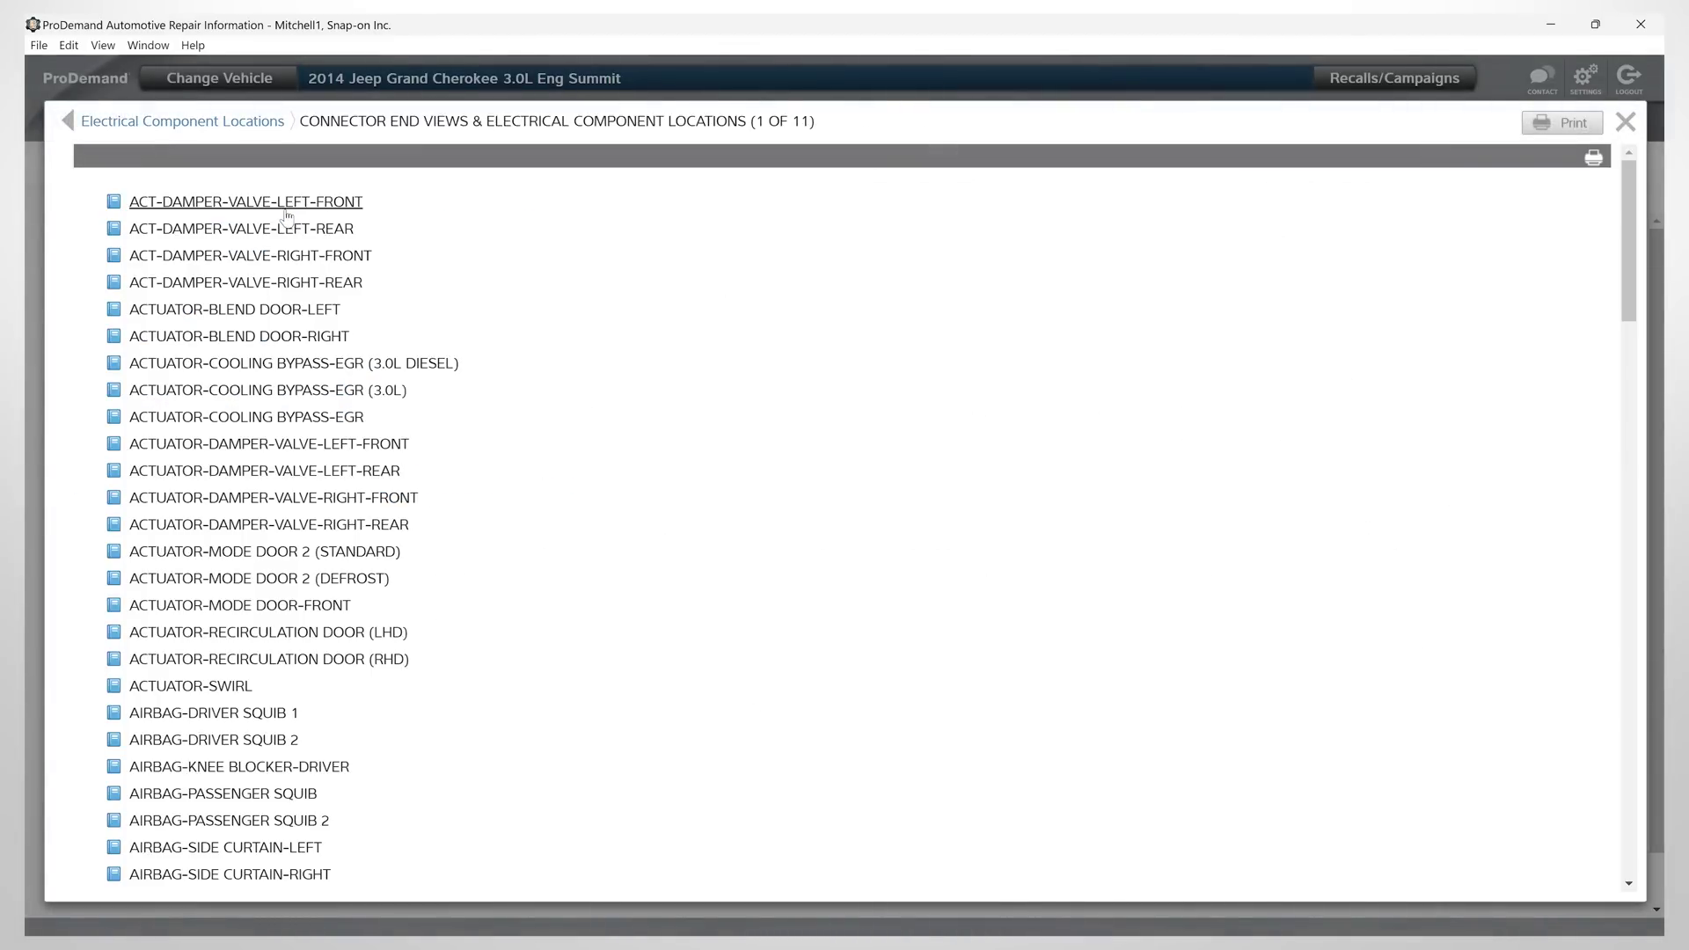
pyautogui.click(287, 205)
pyautogui.scroll(-1, 284, 264)
pyautogui.scroll(-4, 467, 389)
pyautogui.scroll(-2, 382, 332)
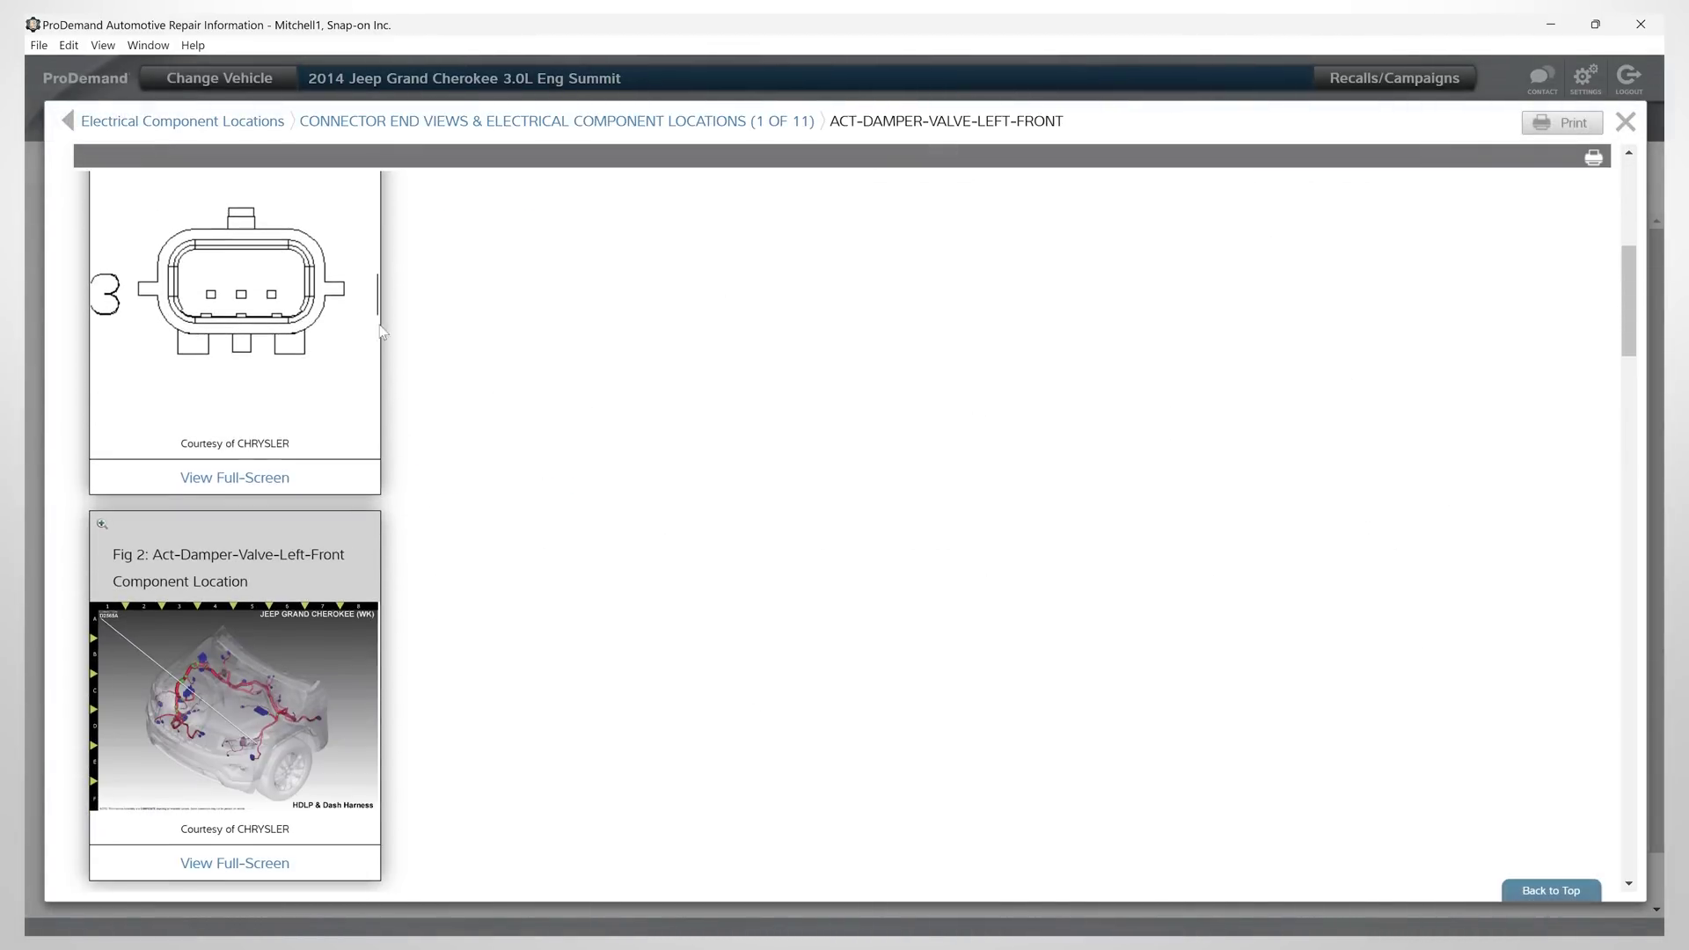
pyautogui.click(242, 325)
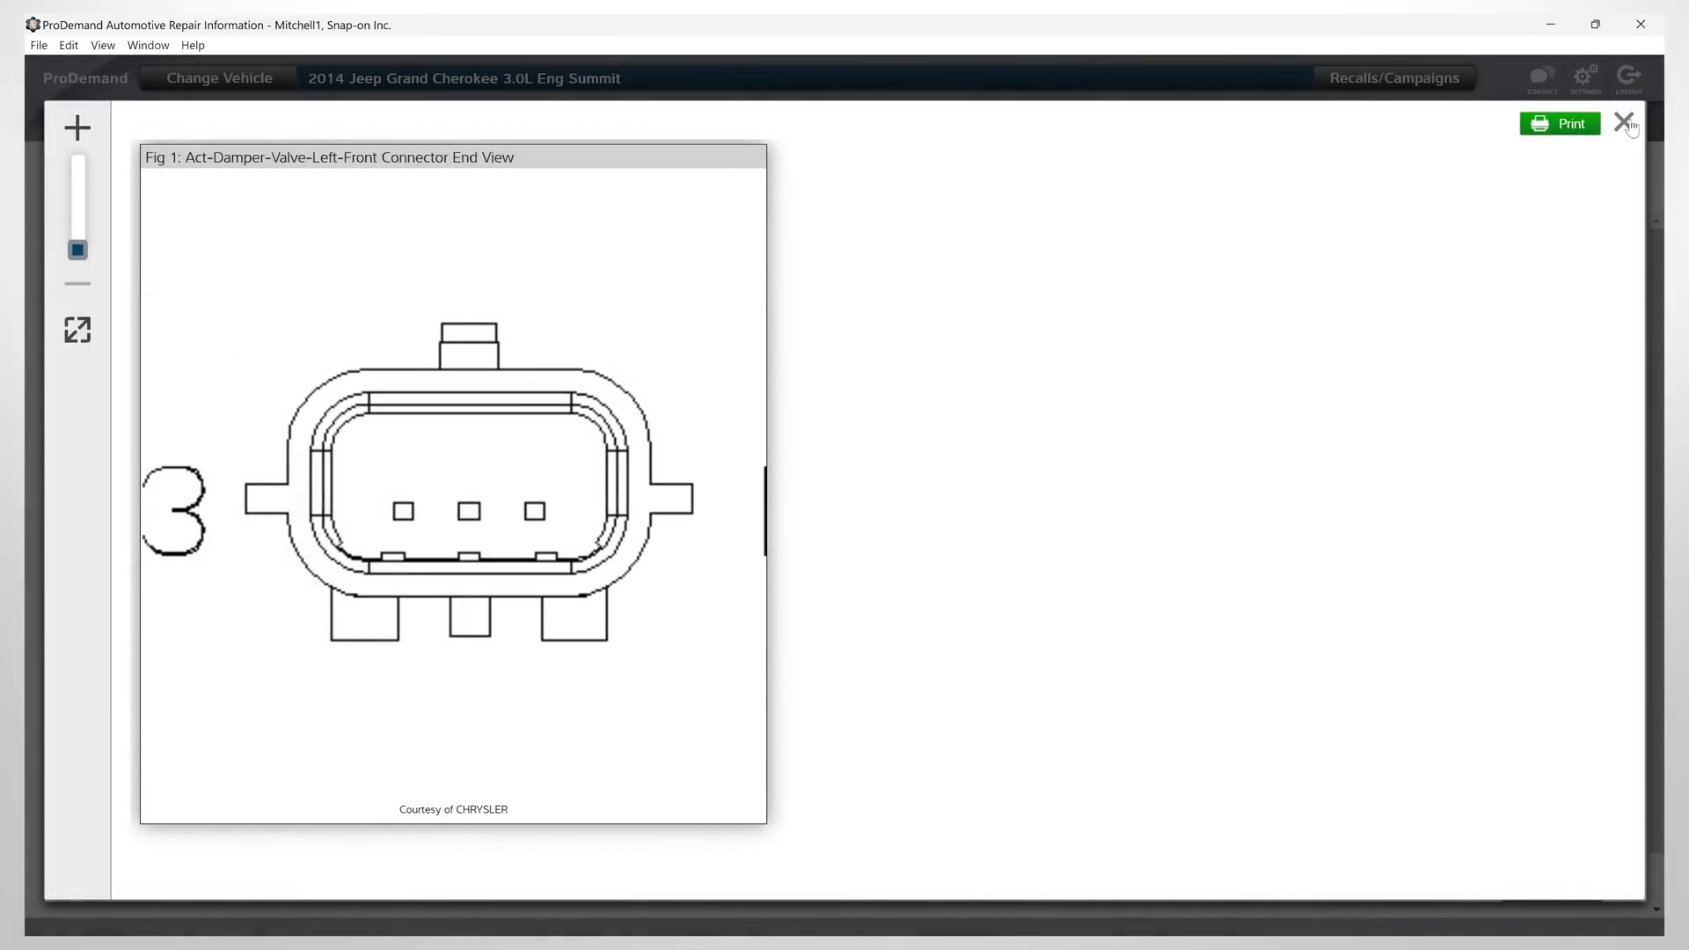
pyautogui.click(1624, 124)
pyautogui.scroll(-3, 471, 526)
pyautogui.click(226, 672)
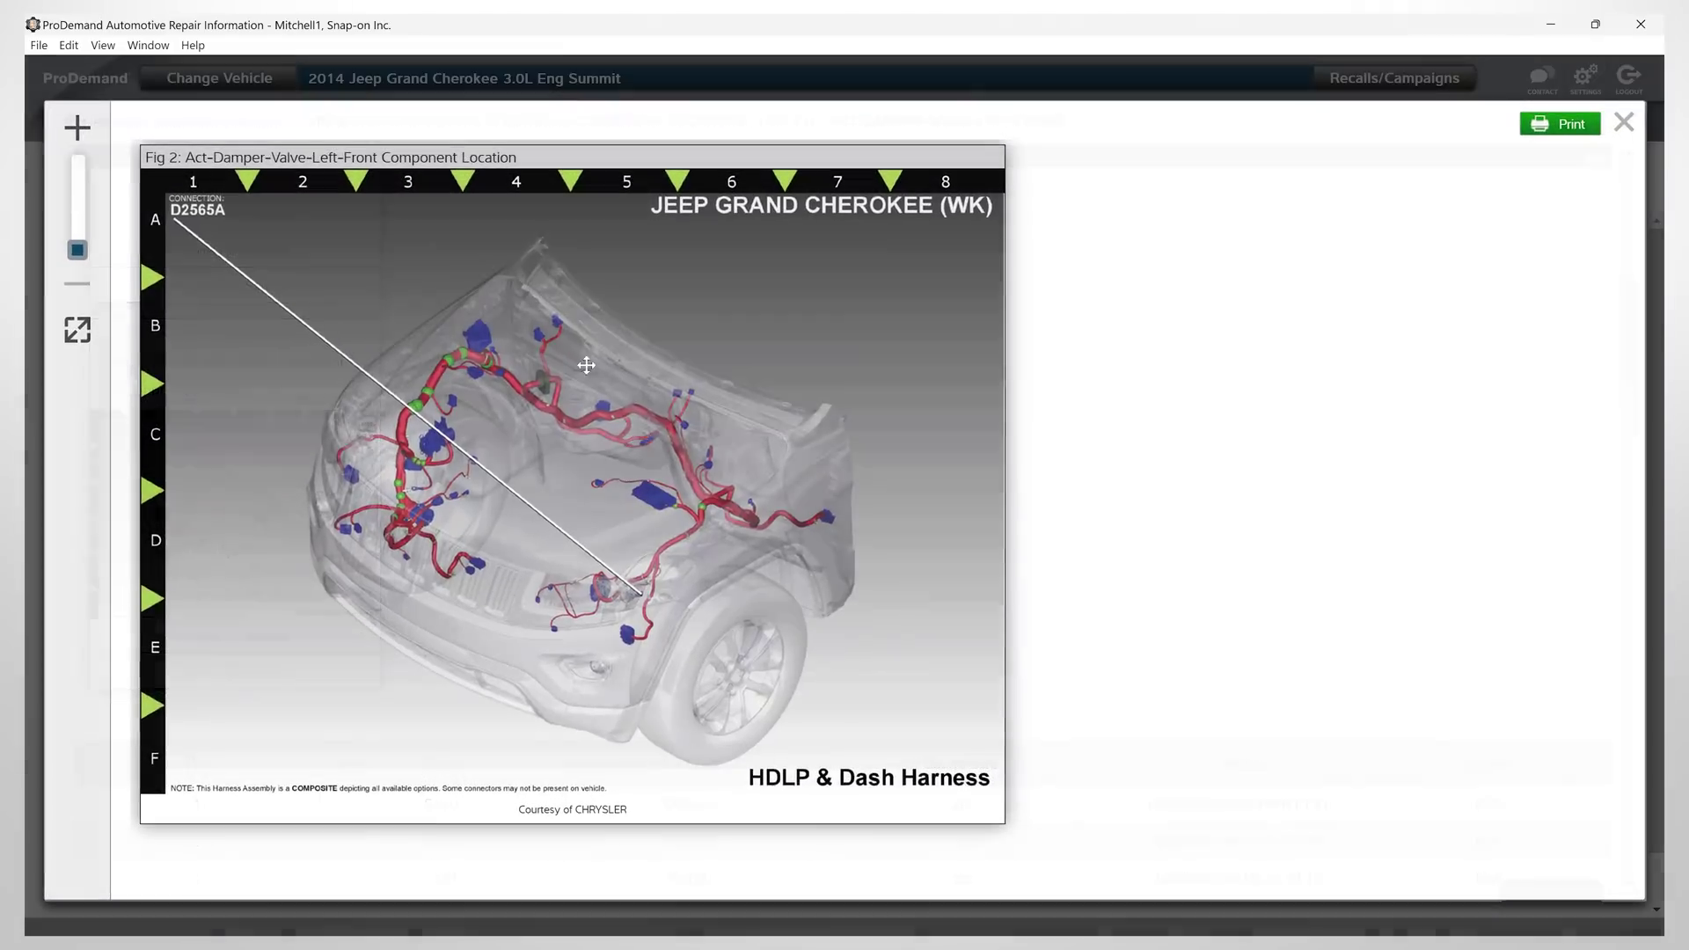
pyautogui.click(1625, 122)
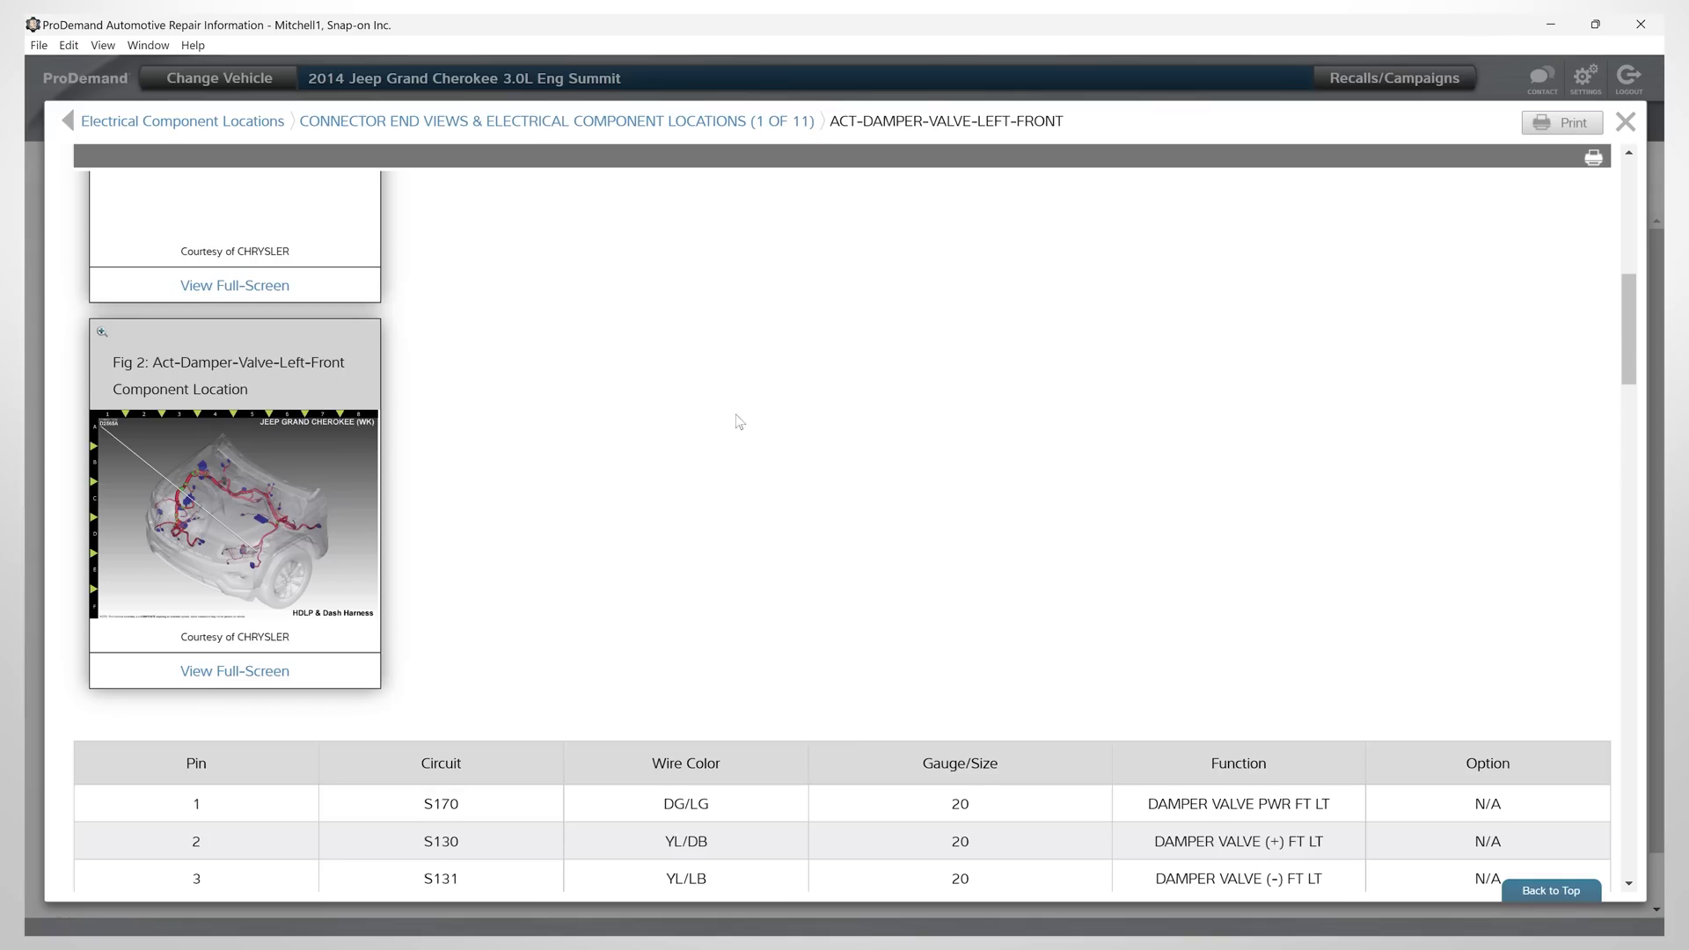
pyautogui.scroll(-3, 989, 491)
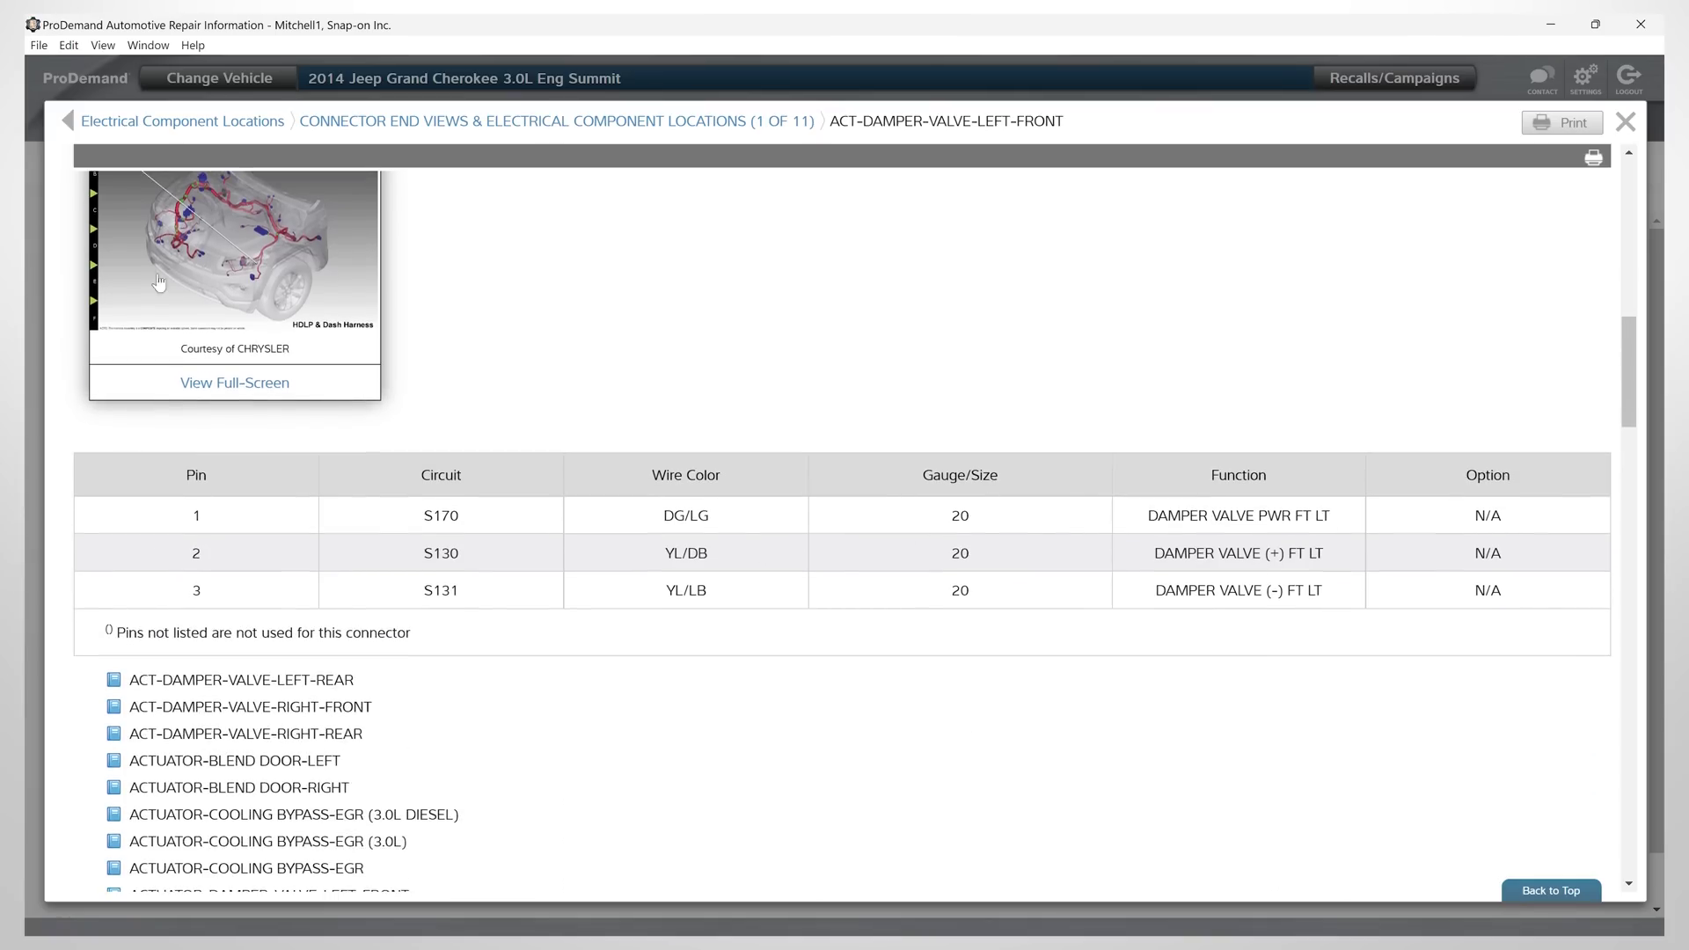
pyautogui.click(67, 121)
pyautogui.click(68, 121)
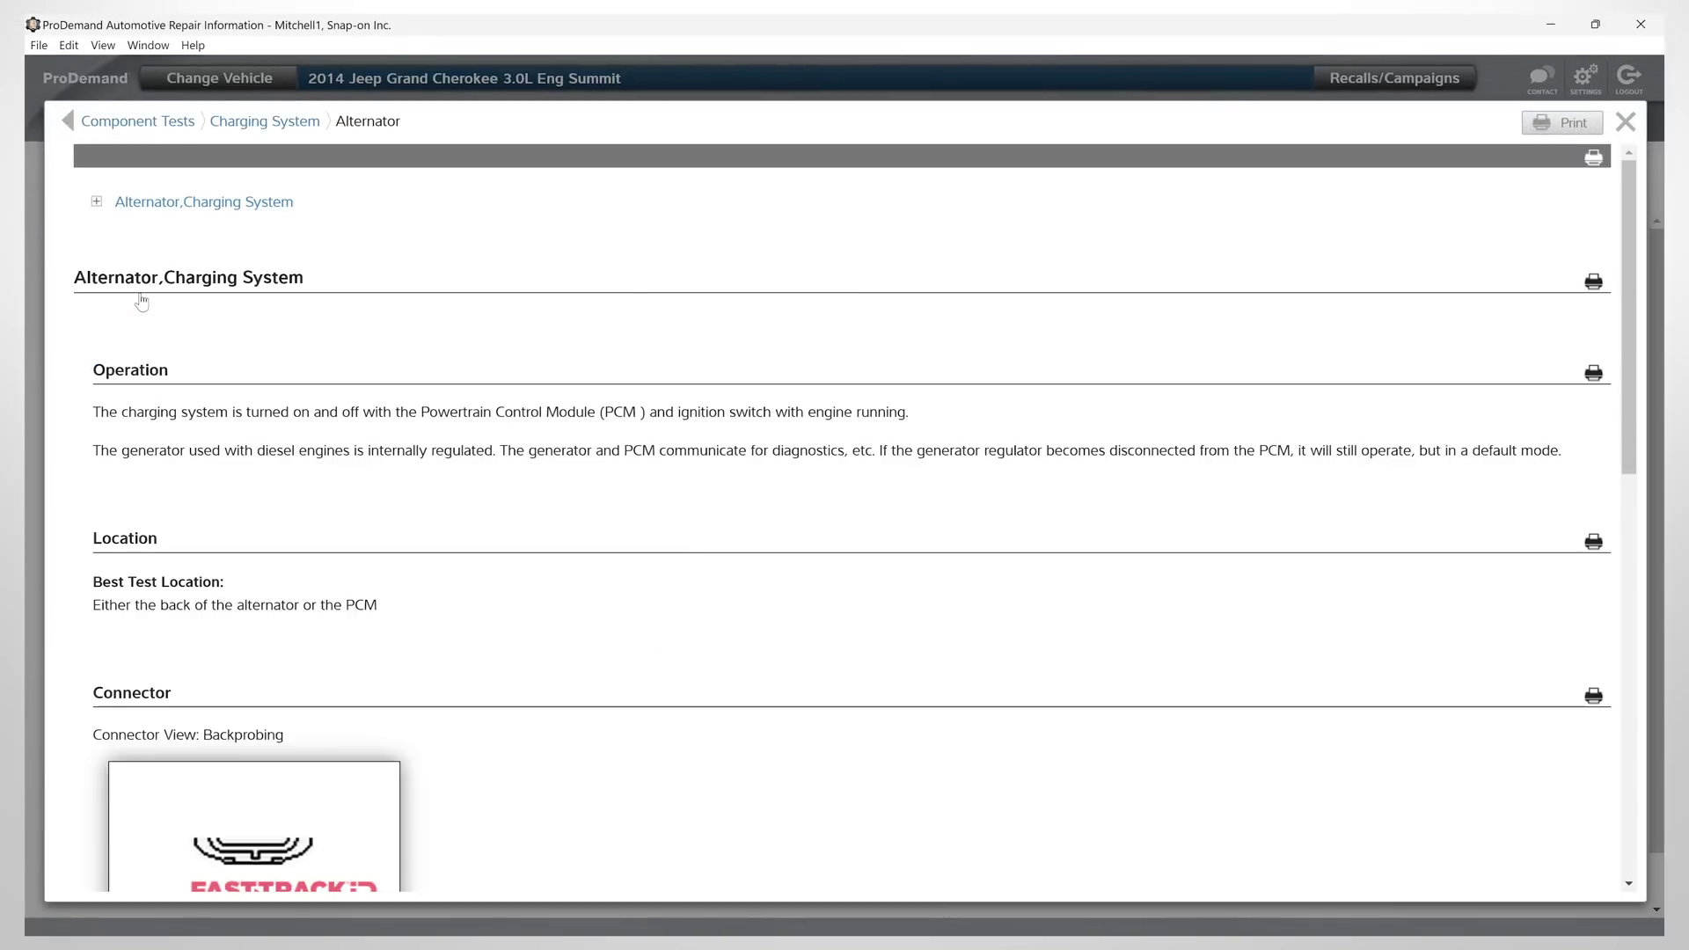
pyautogui.scroll(-1, 799, 483)
pyautogui.scroll(-3, 943, 423)
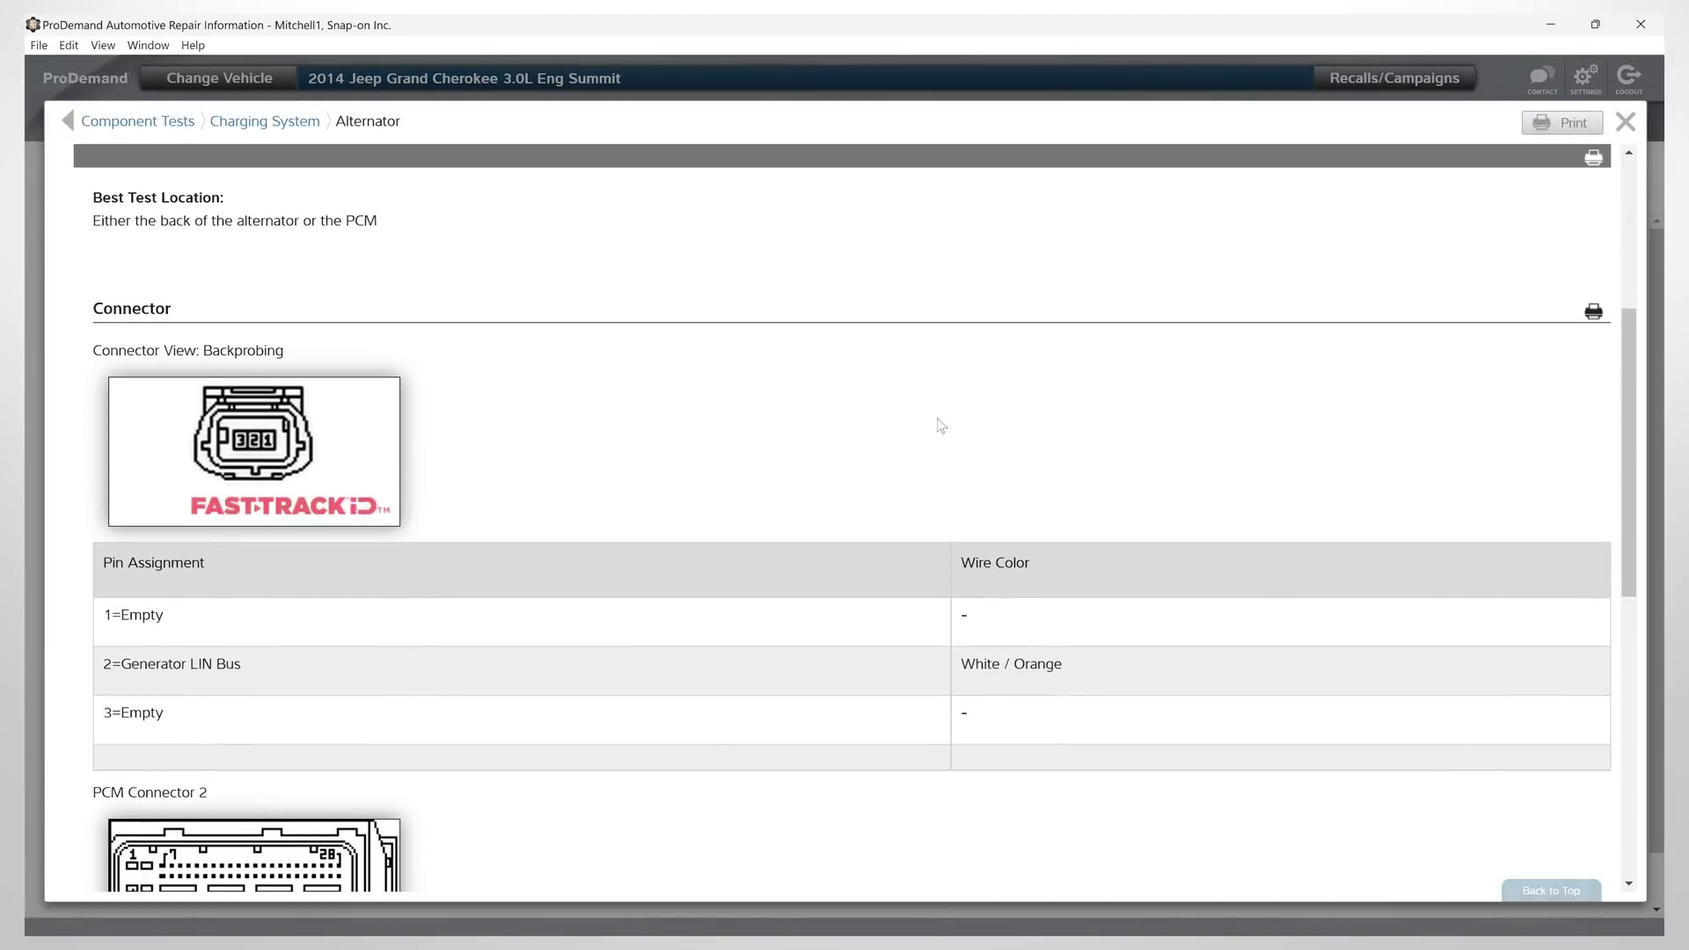
pyautogui.scroll(-3, 939, 426)
pyautogui.scroll(-1, 815, 471)
pyautogui.scroll(-3, 553, 577)
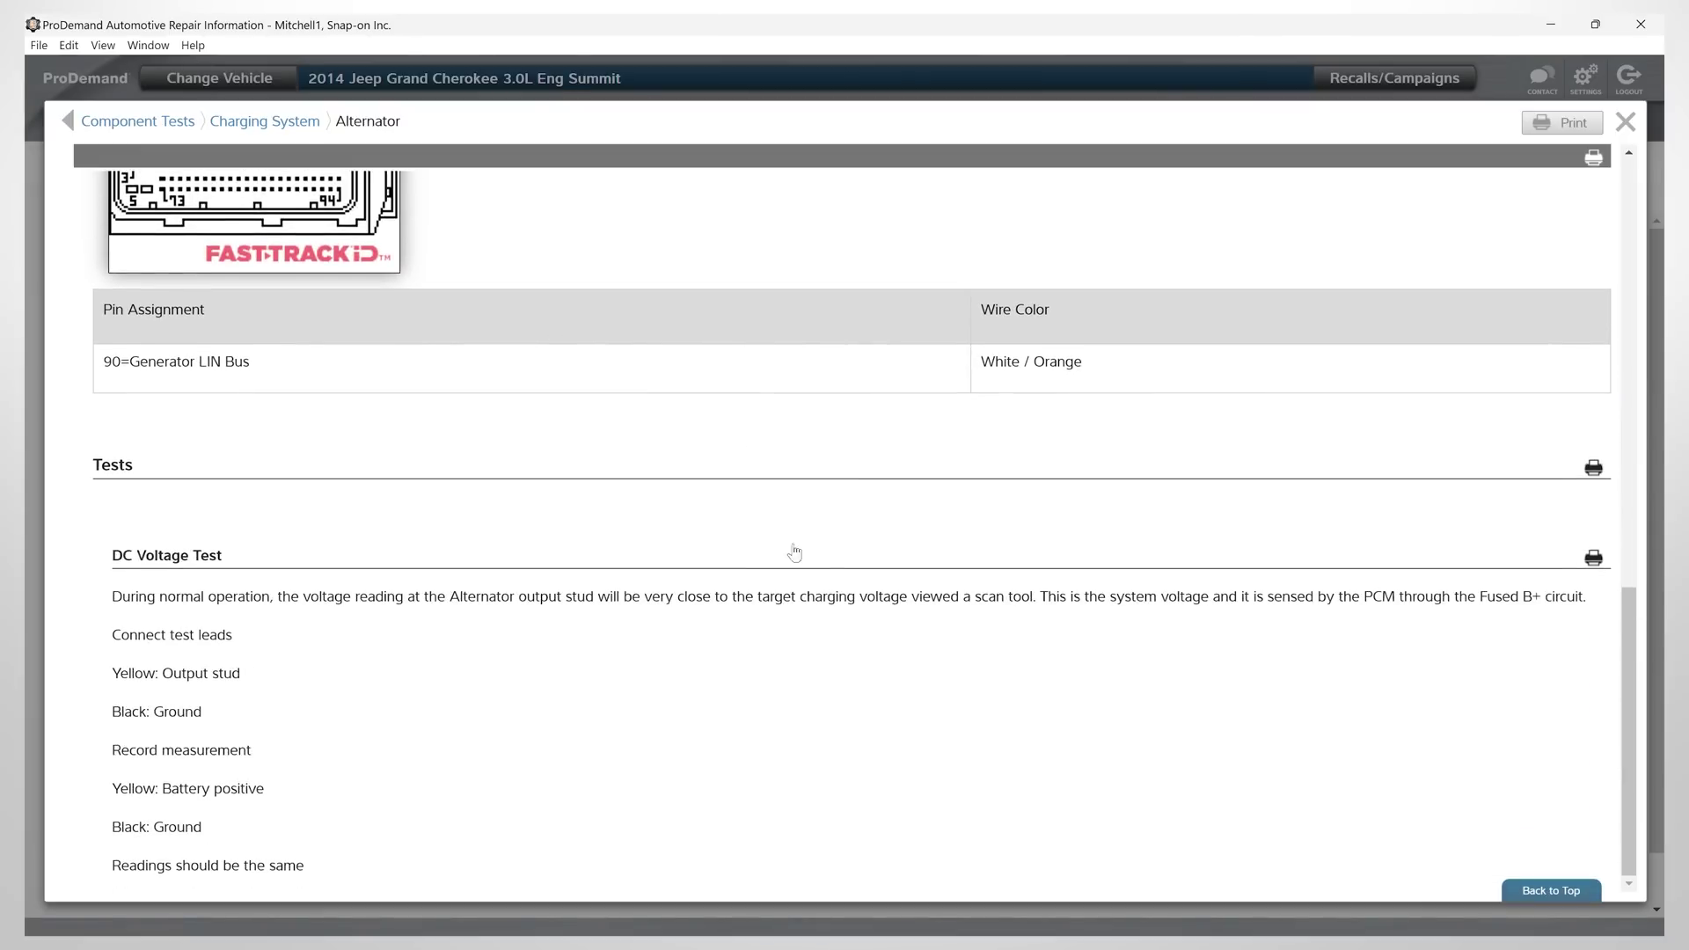
pyautogui.scroll(5, 769, 610)
pyautogui.scroll(8, 760, 581)
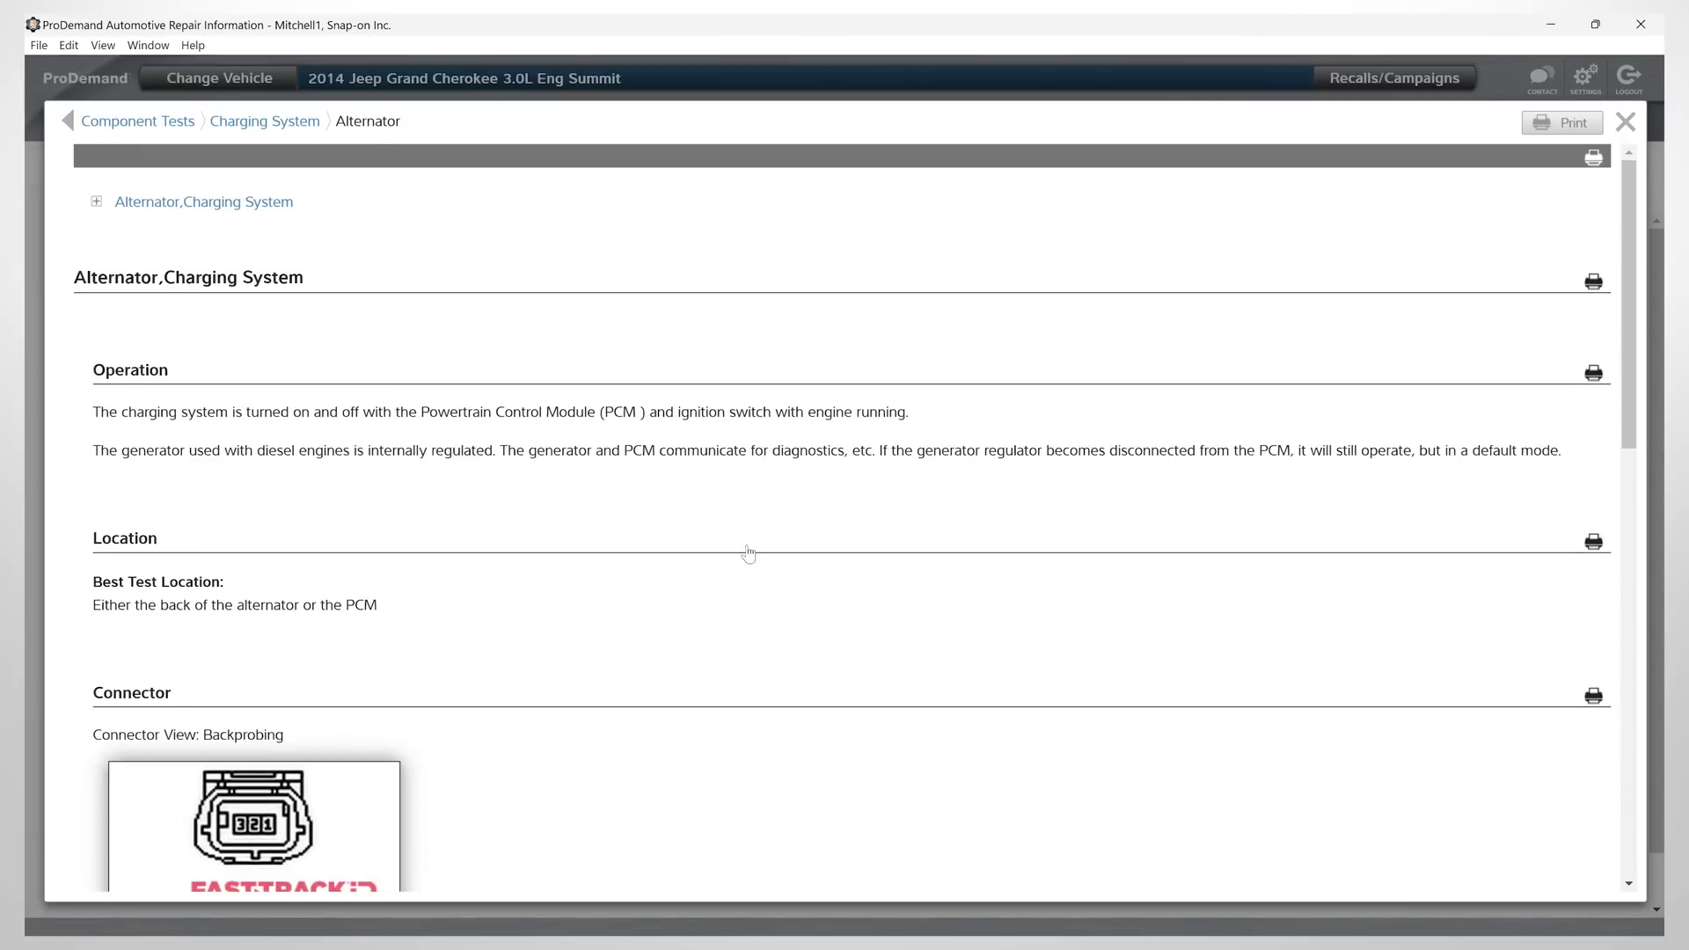
# Go back from the Alternator test page to the 1Search Plus home page.
pyautogui.click(64, 124)
pyautogui.click(63, 125)
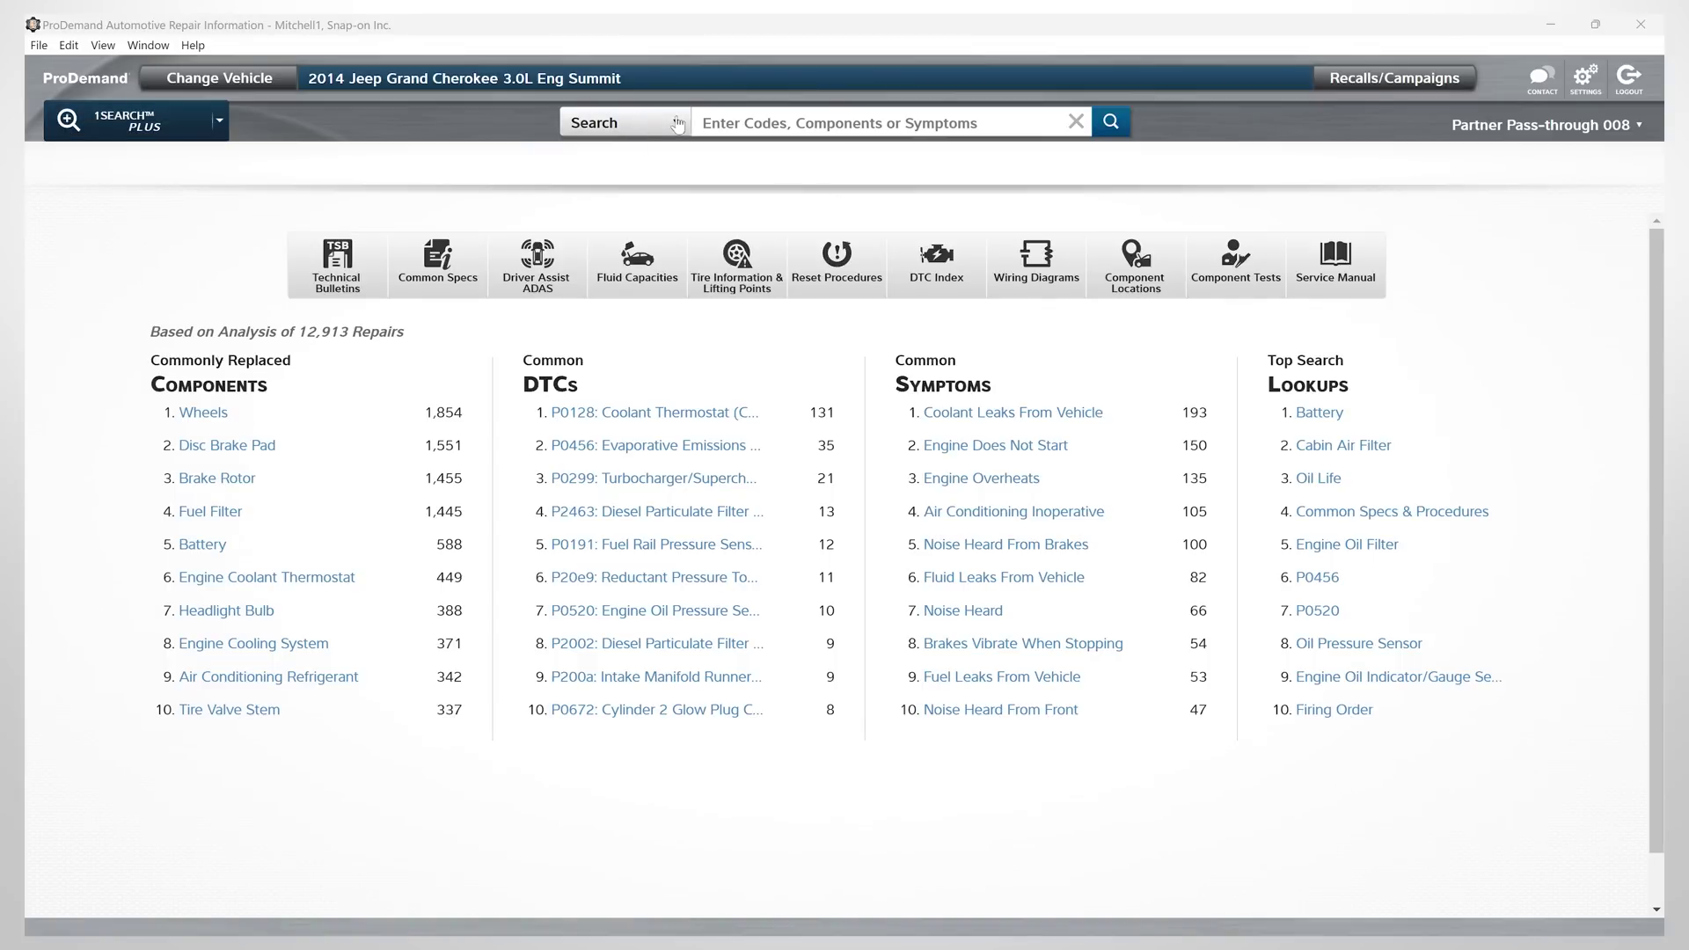
# Search 'alternator fuse' from the suggestions and show its information hub result.
pyautogui.click(619, 124)
pyautogui.write('Al')
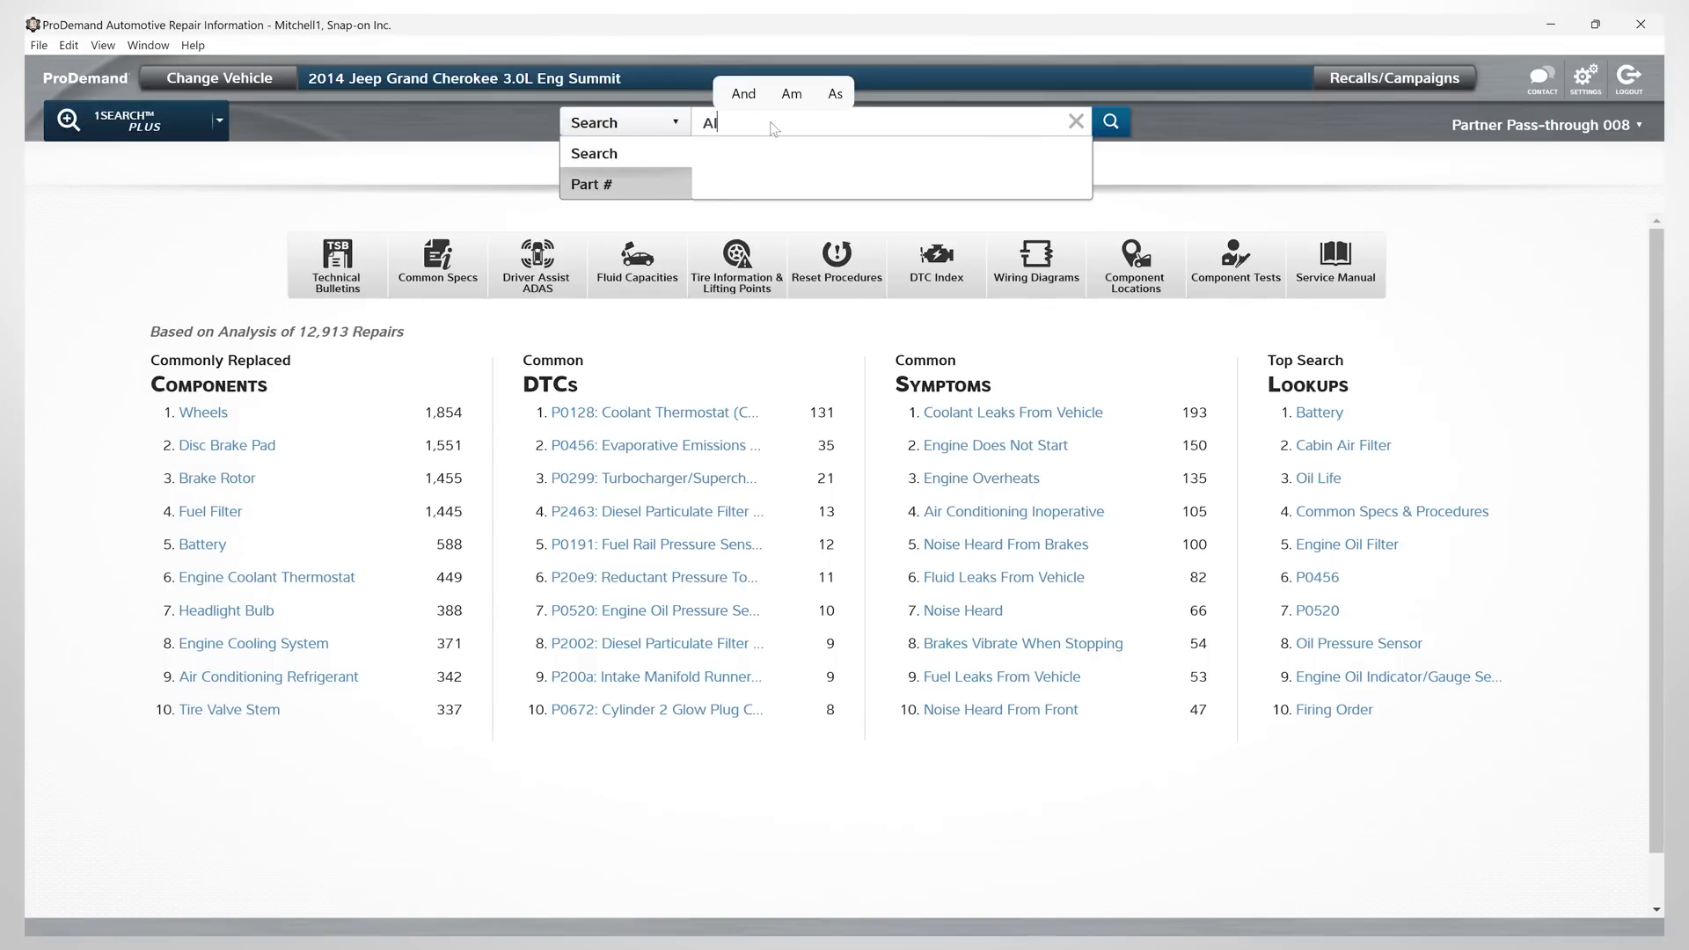
pyautogui.write('ternator')
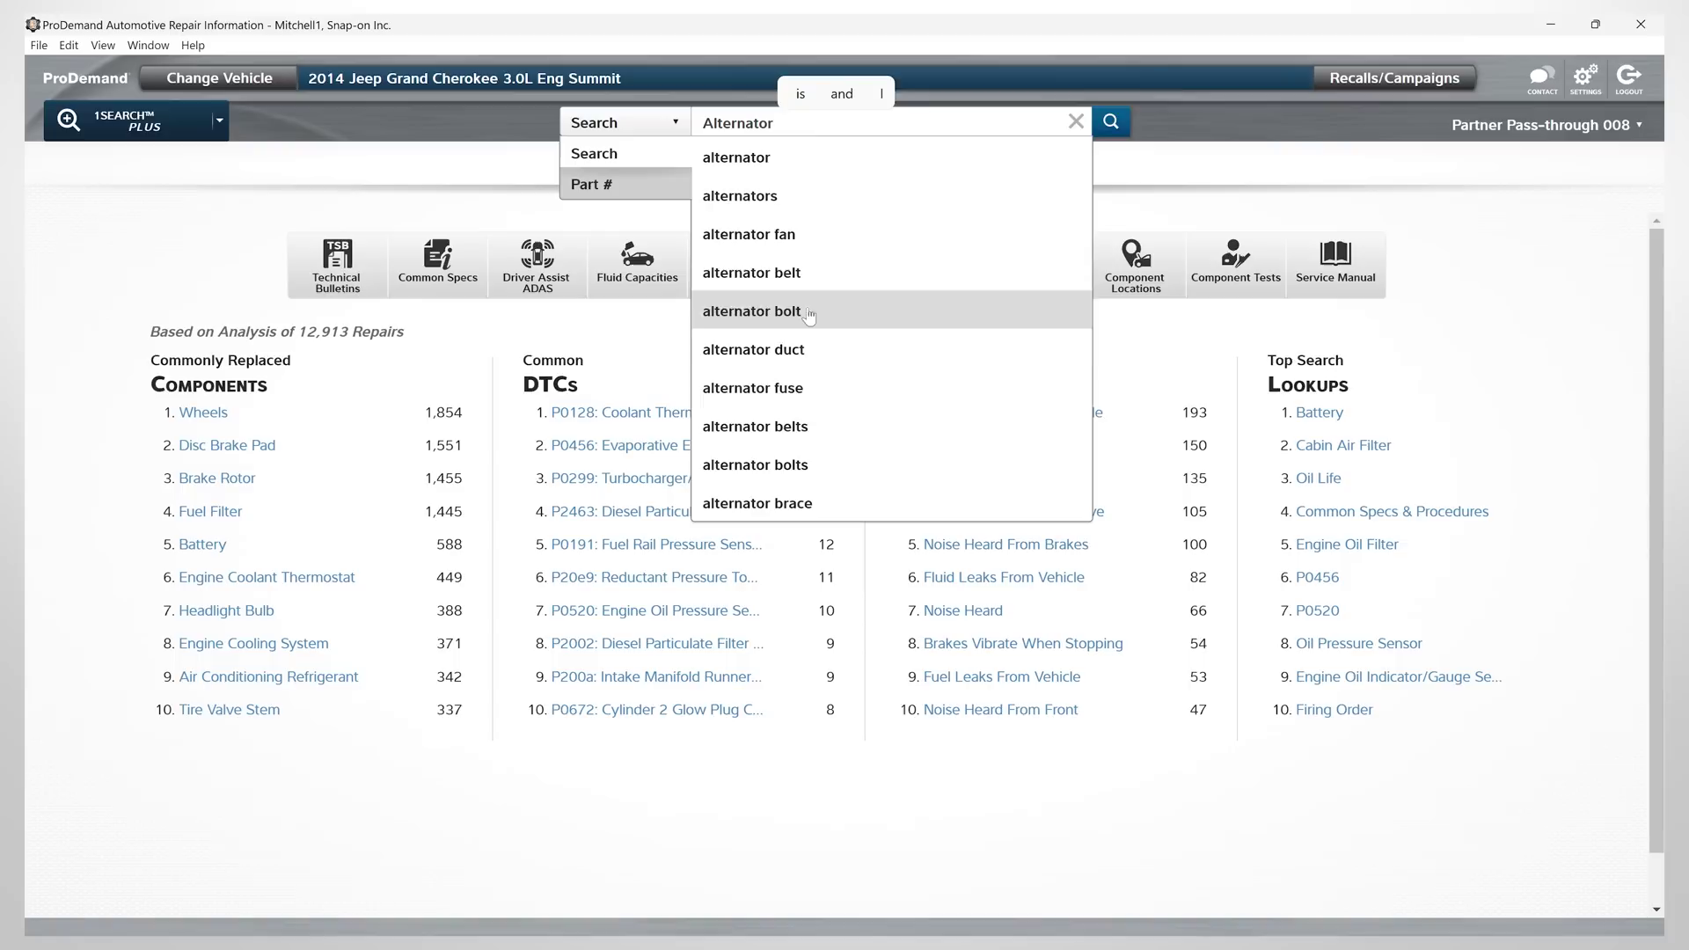
pyautogui.click(776, 393)
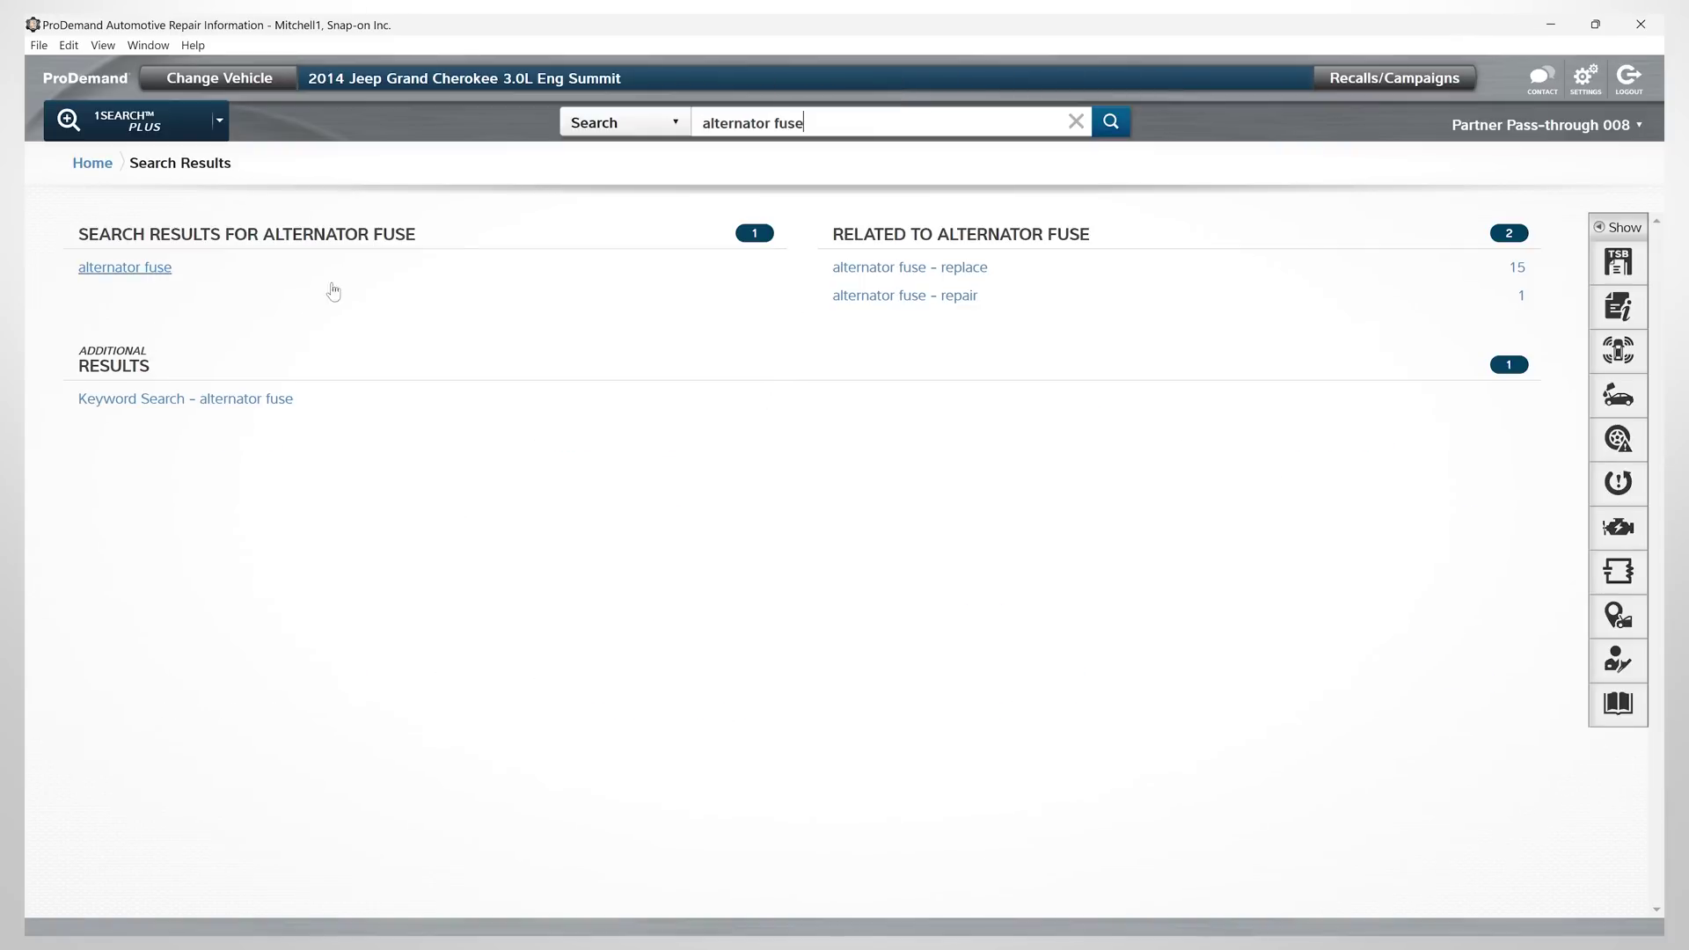
pyautogui.click(200, 275)
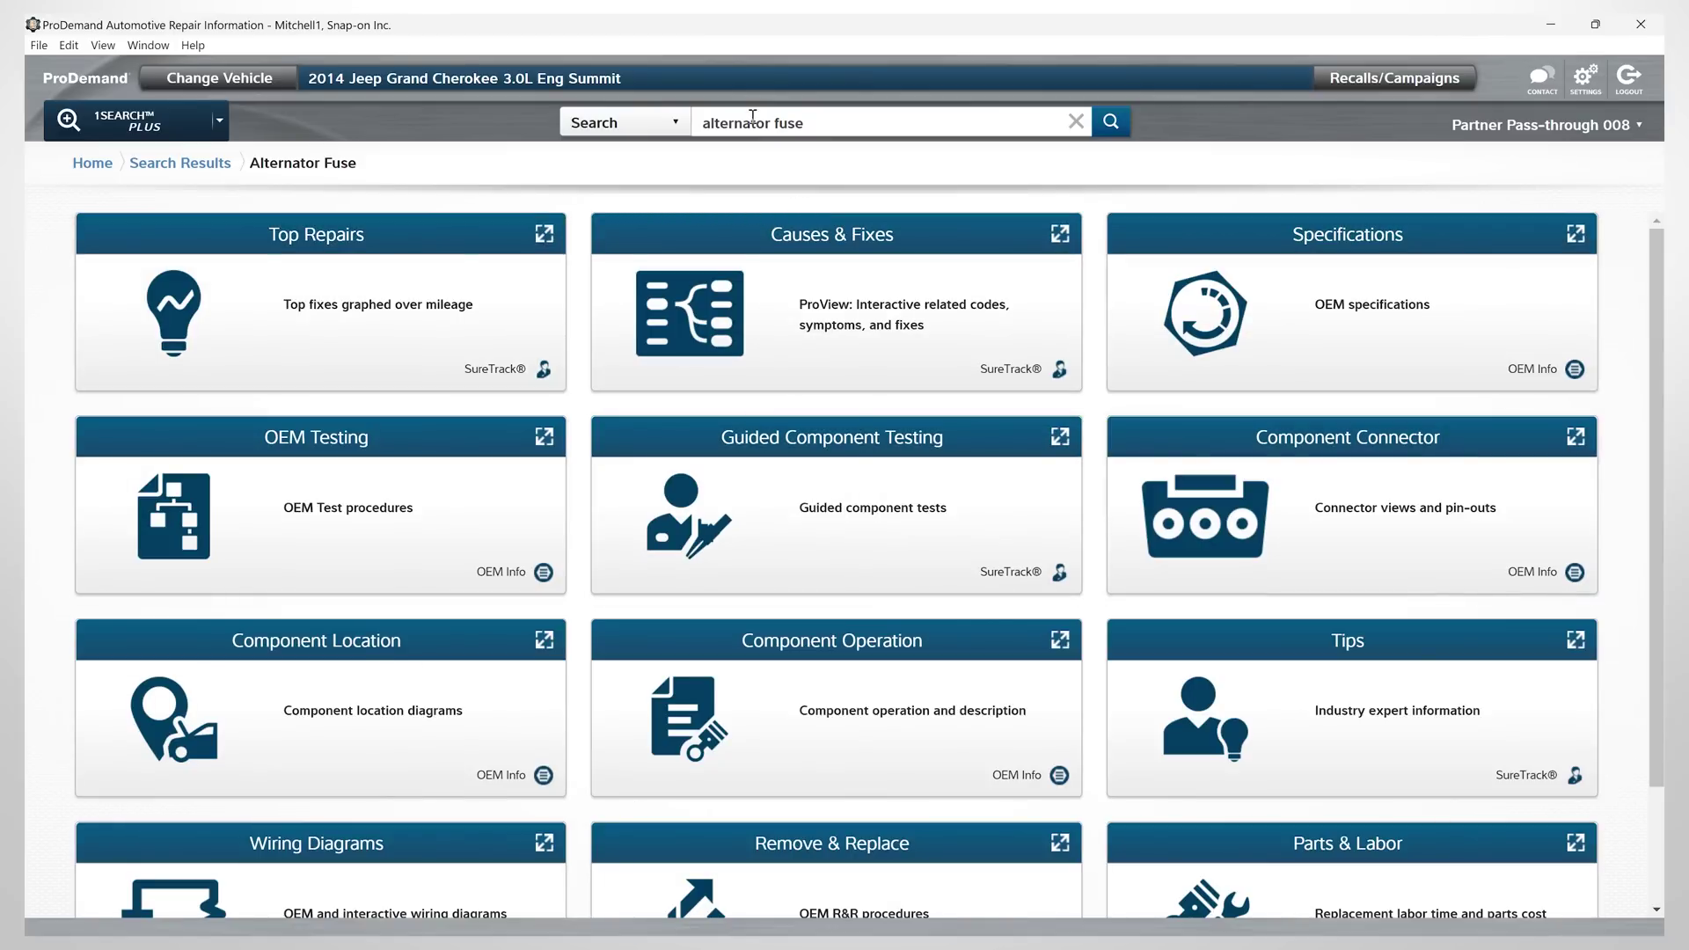
pyautogui.click(260, 262)
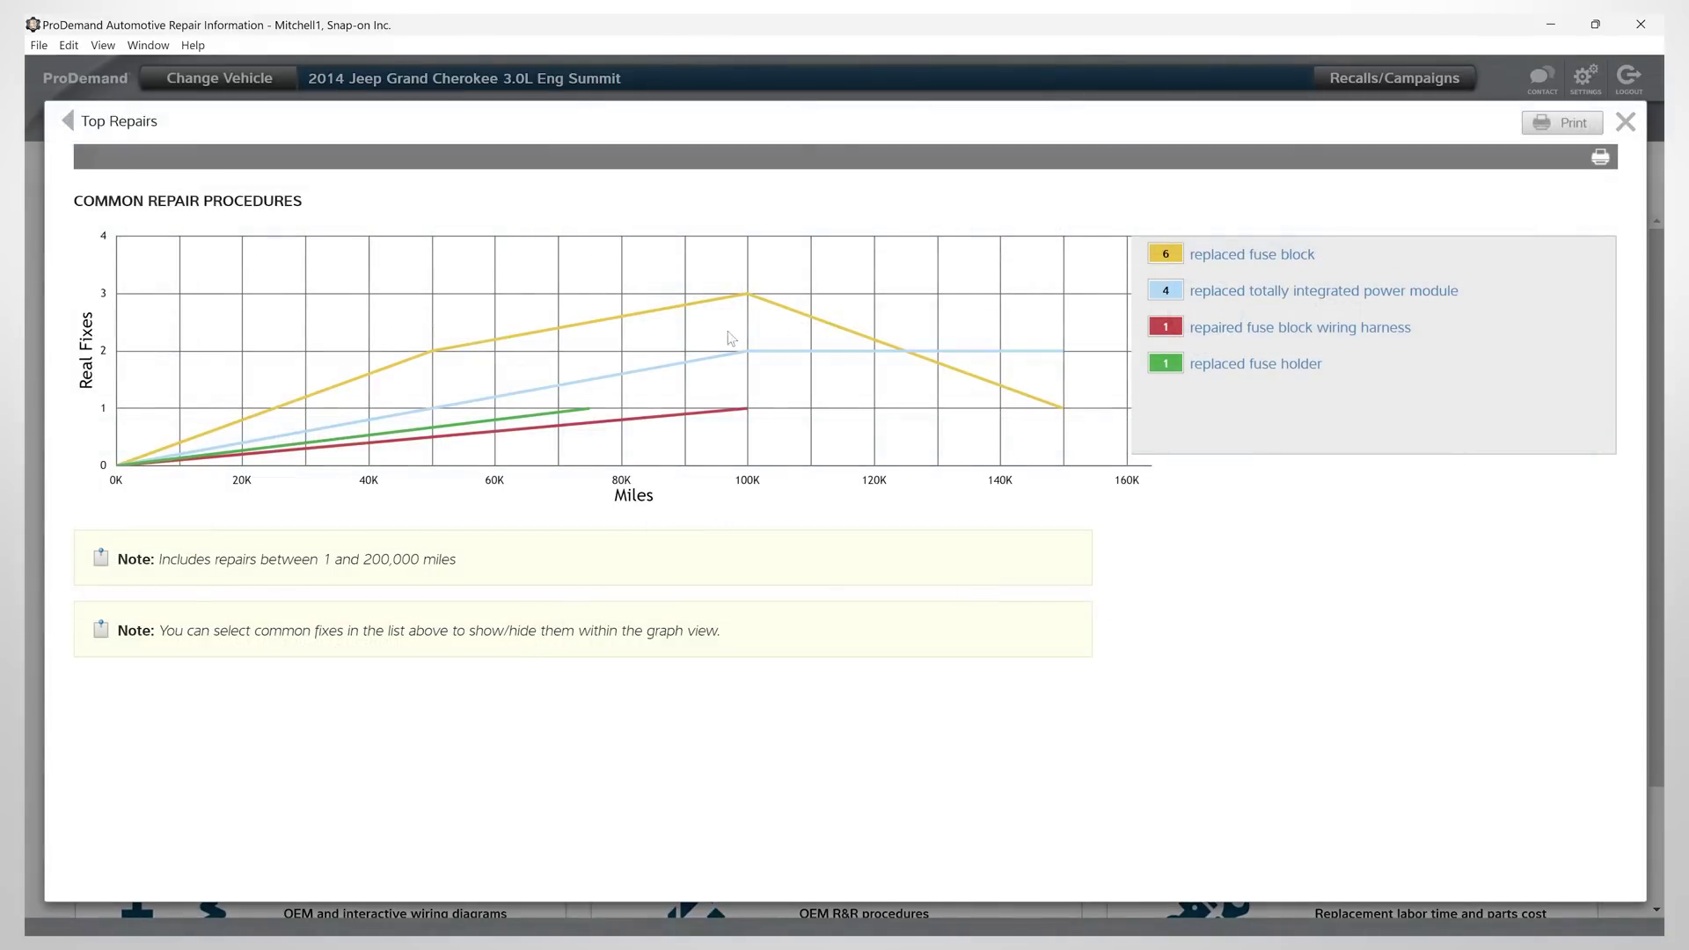
pyautogui.click(71, 121)
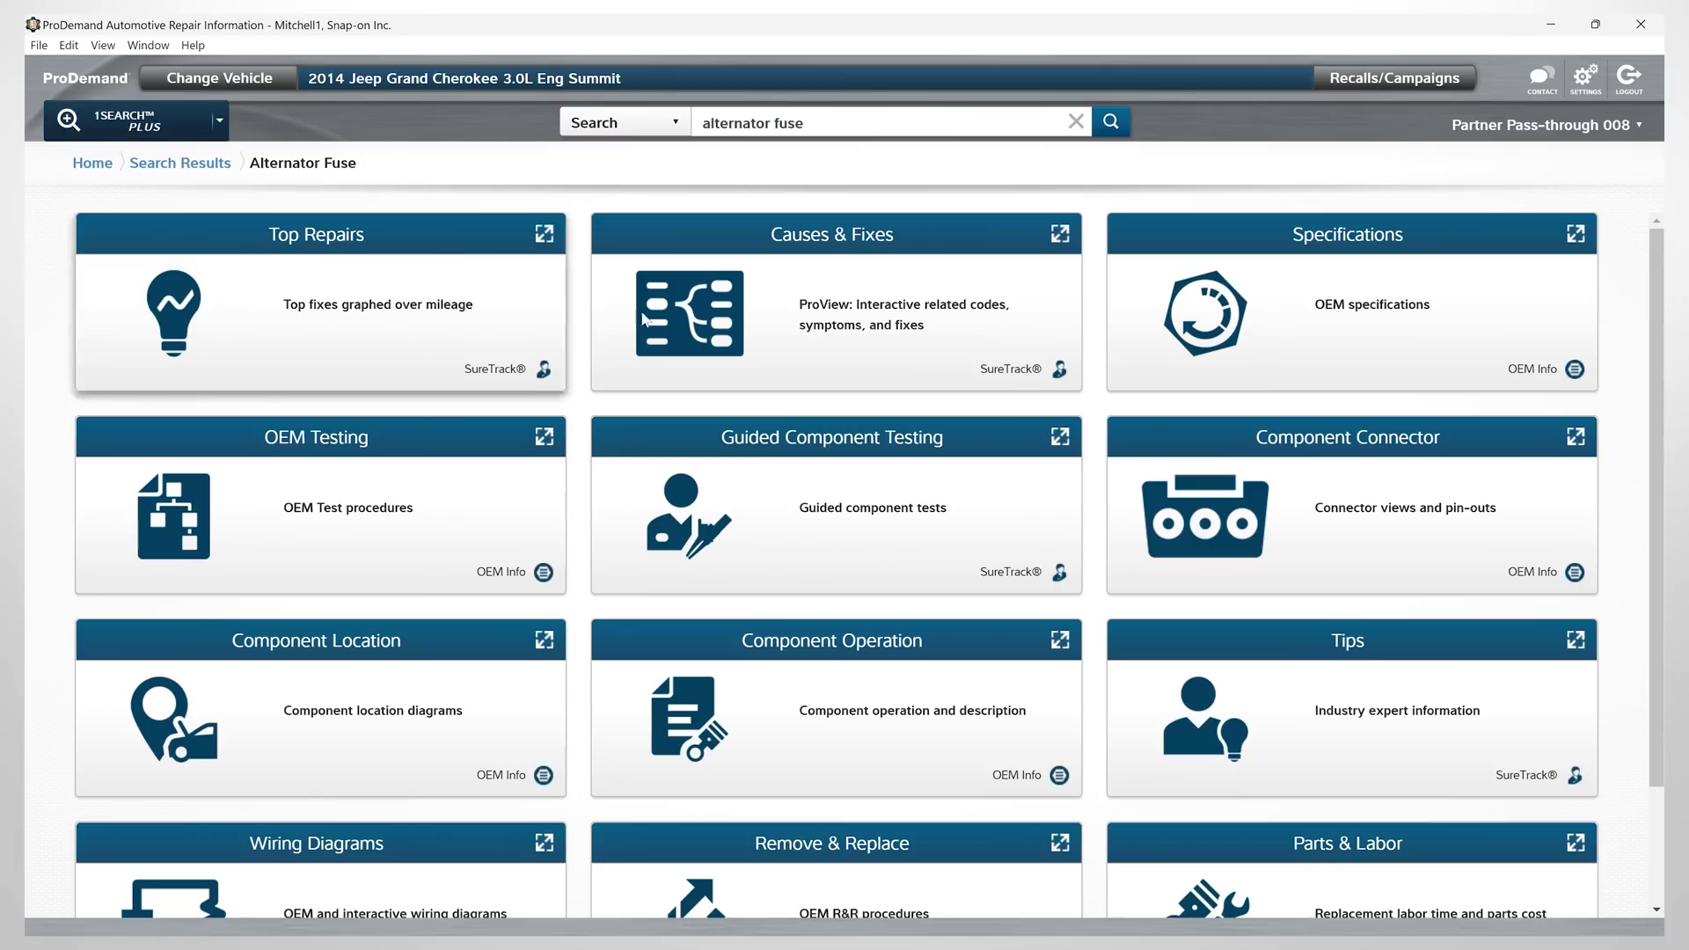
pyautogui.click(850, 246)
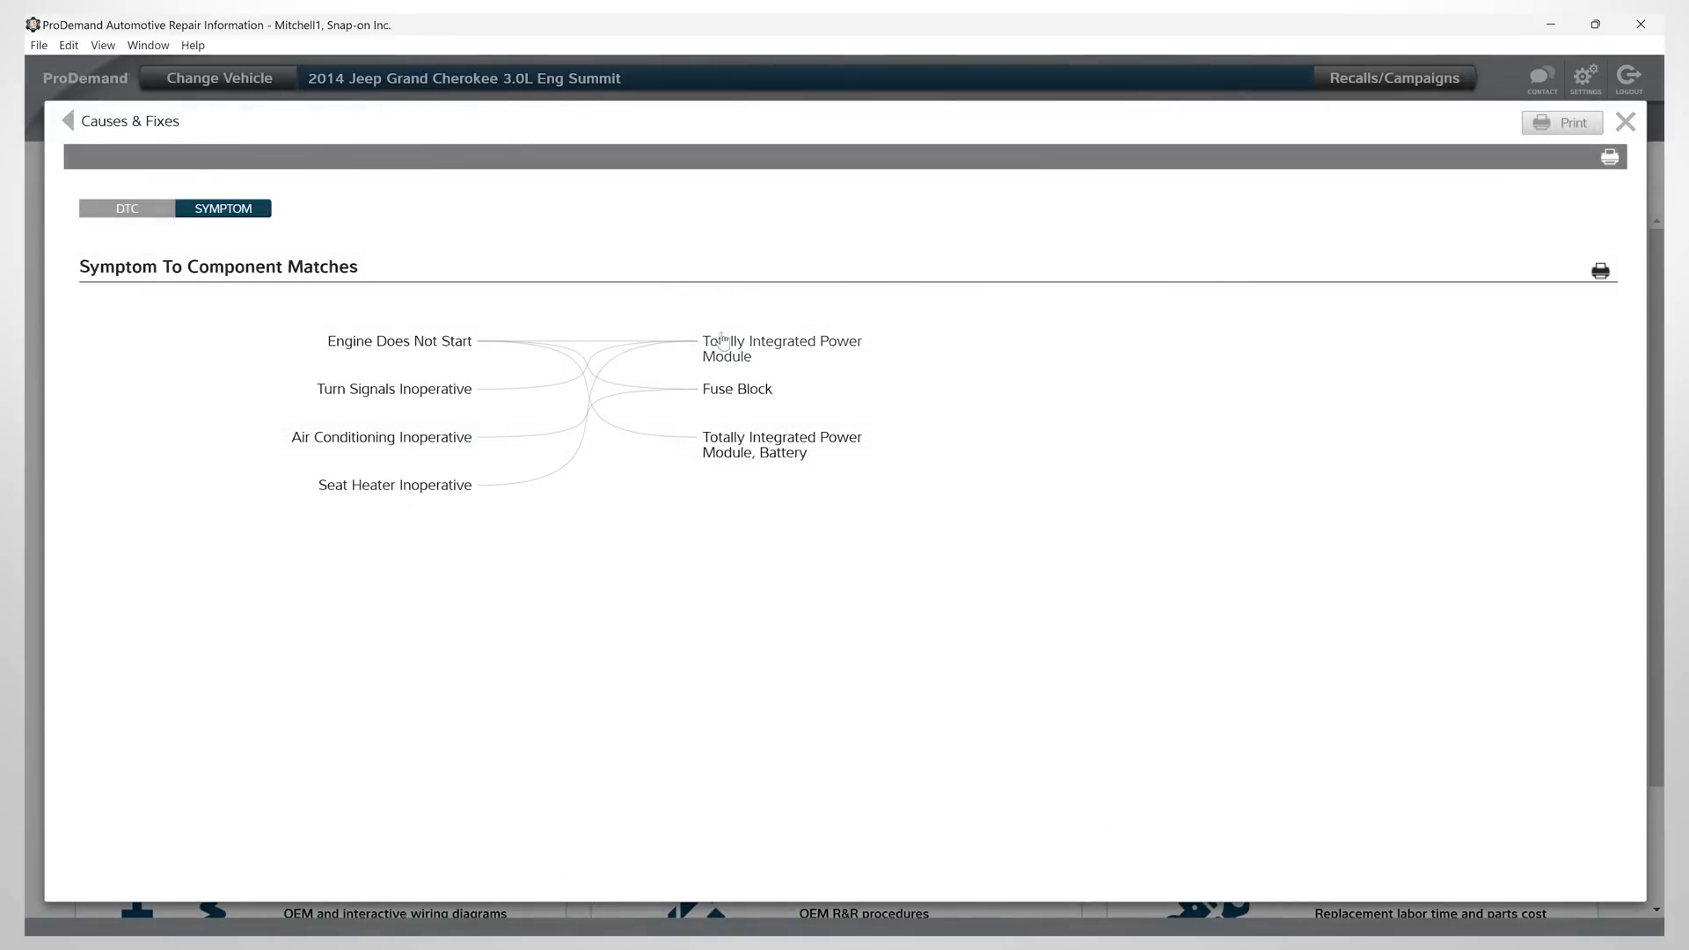
pyautogui.click(69, 122)
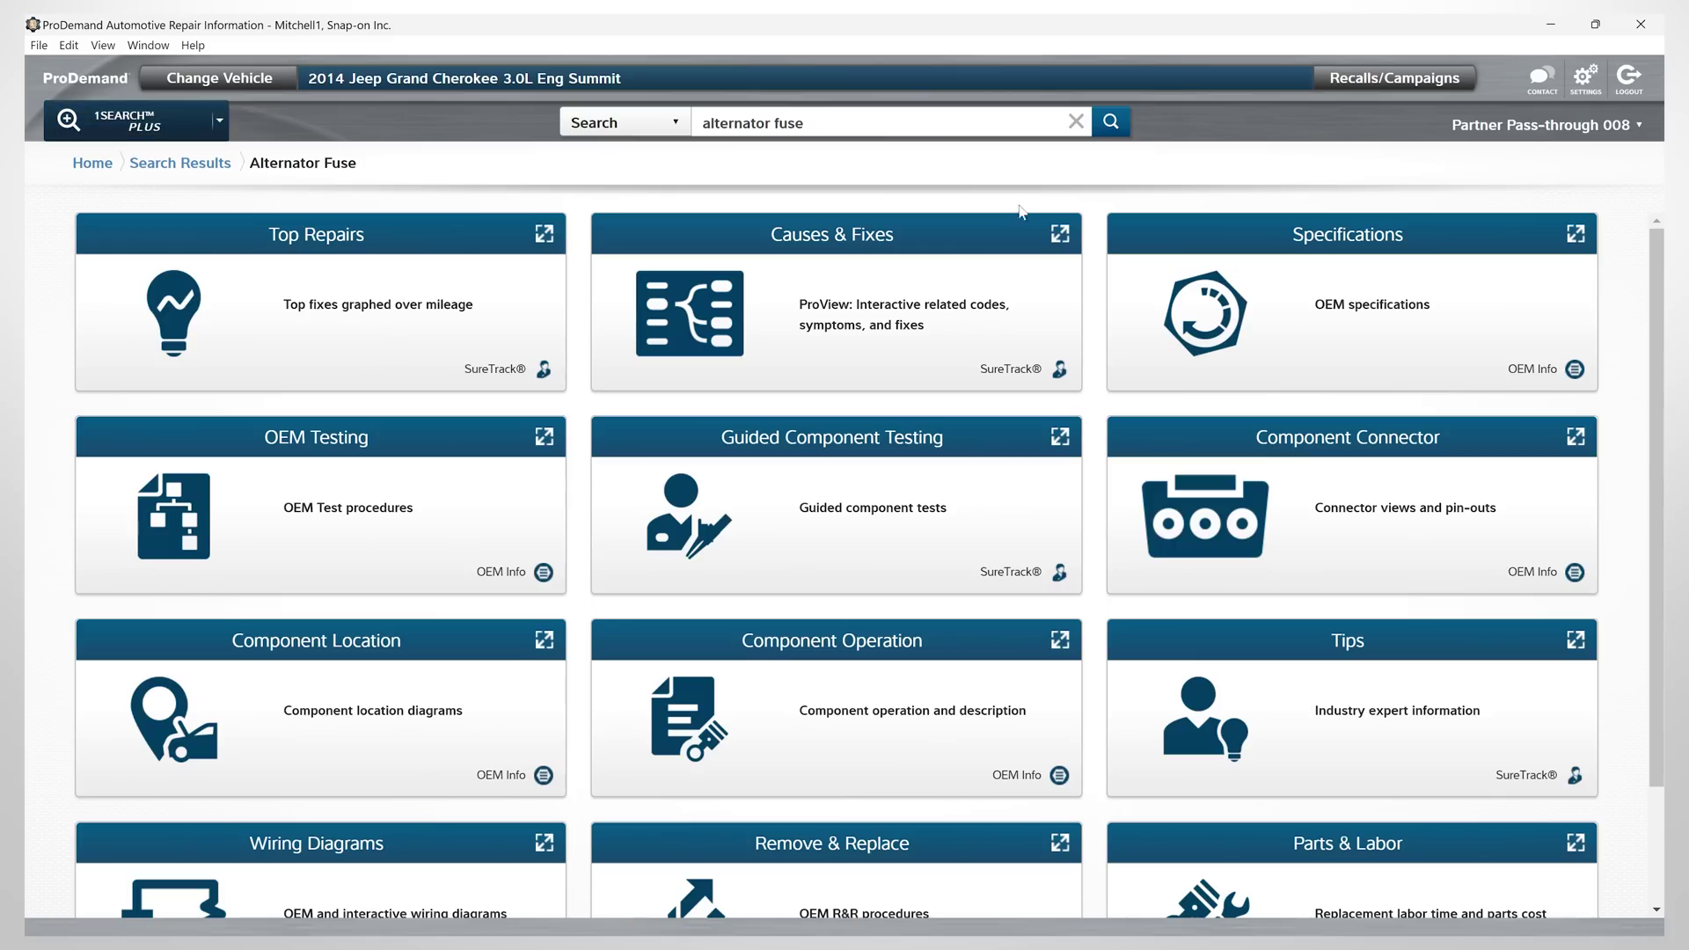
pyautogui.click(1288, 236)
pyautogui.scroll(-5, 793, 410)
pyautogui.scroll(1, 686, 435)
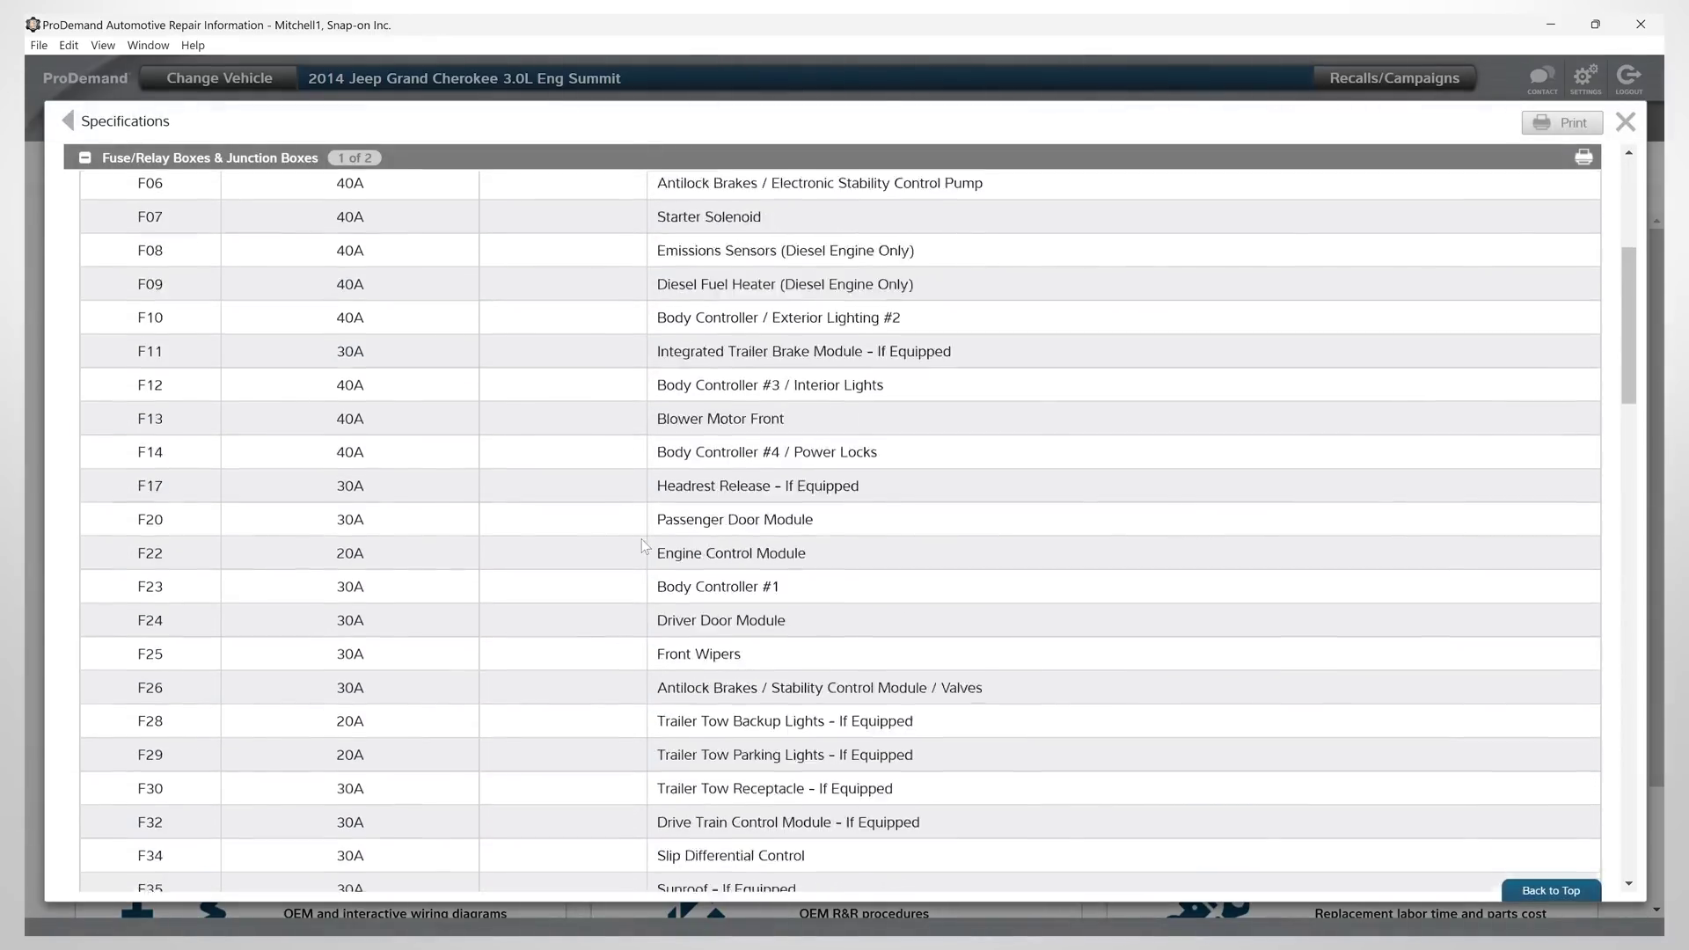
pyautogui.scroll(5, 598, 453)
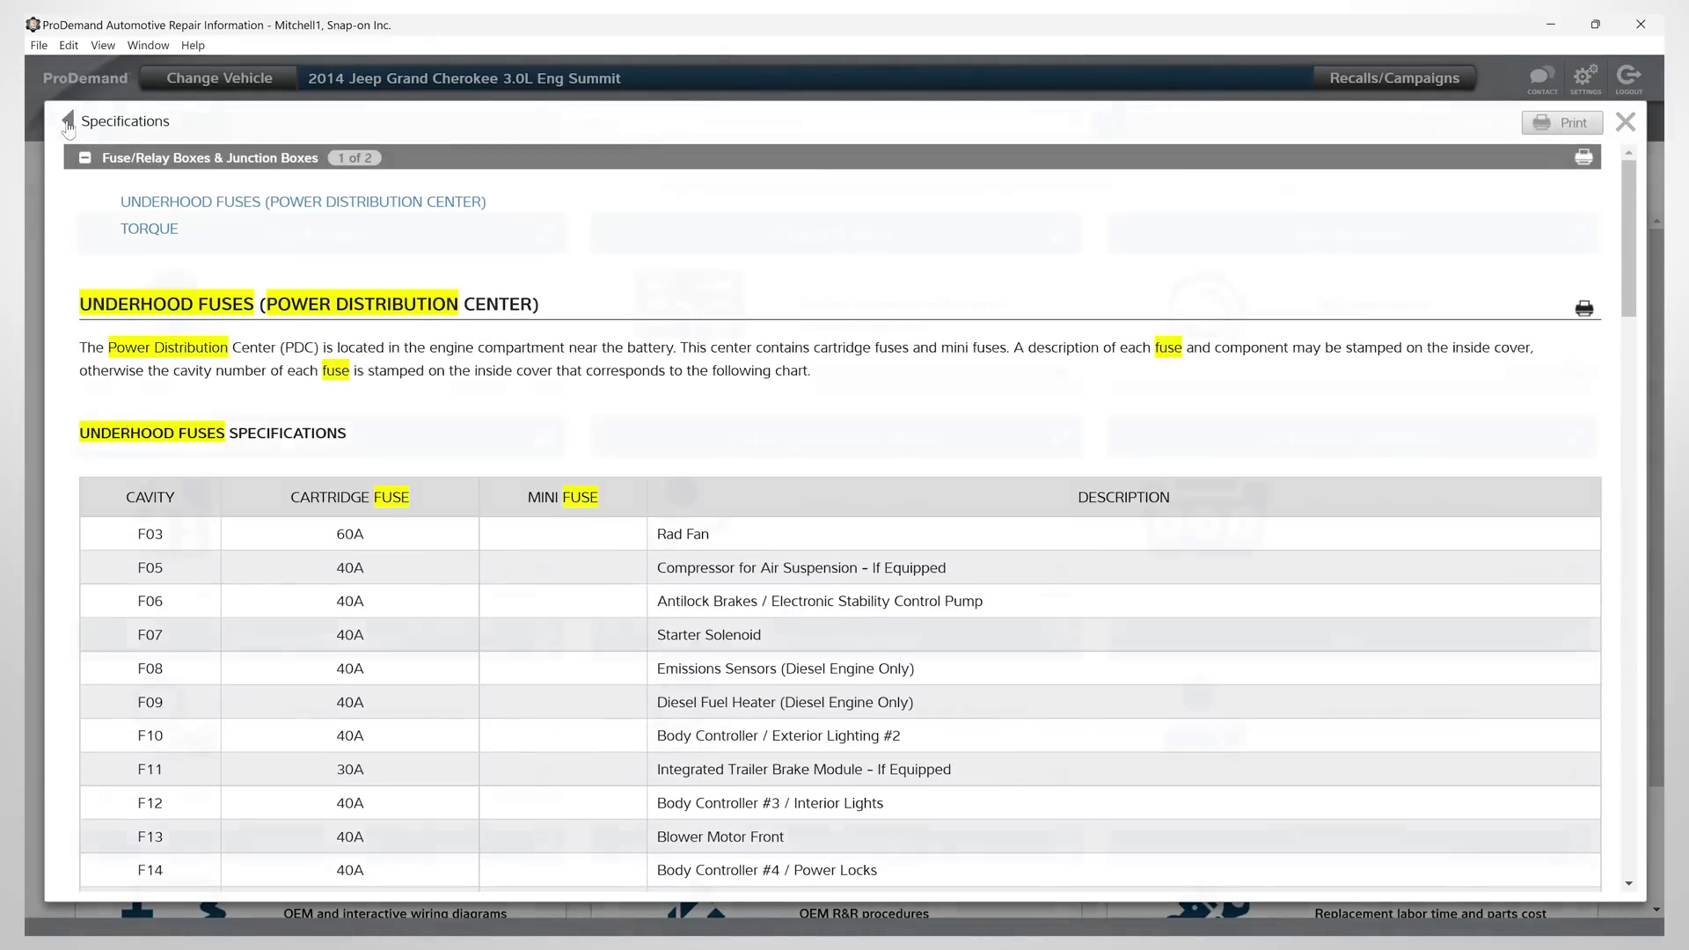
pyautogui.click(67, 124)
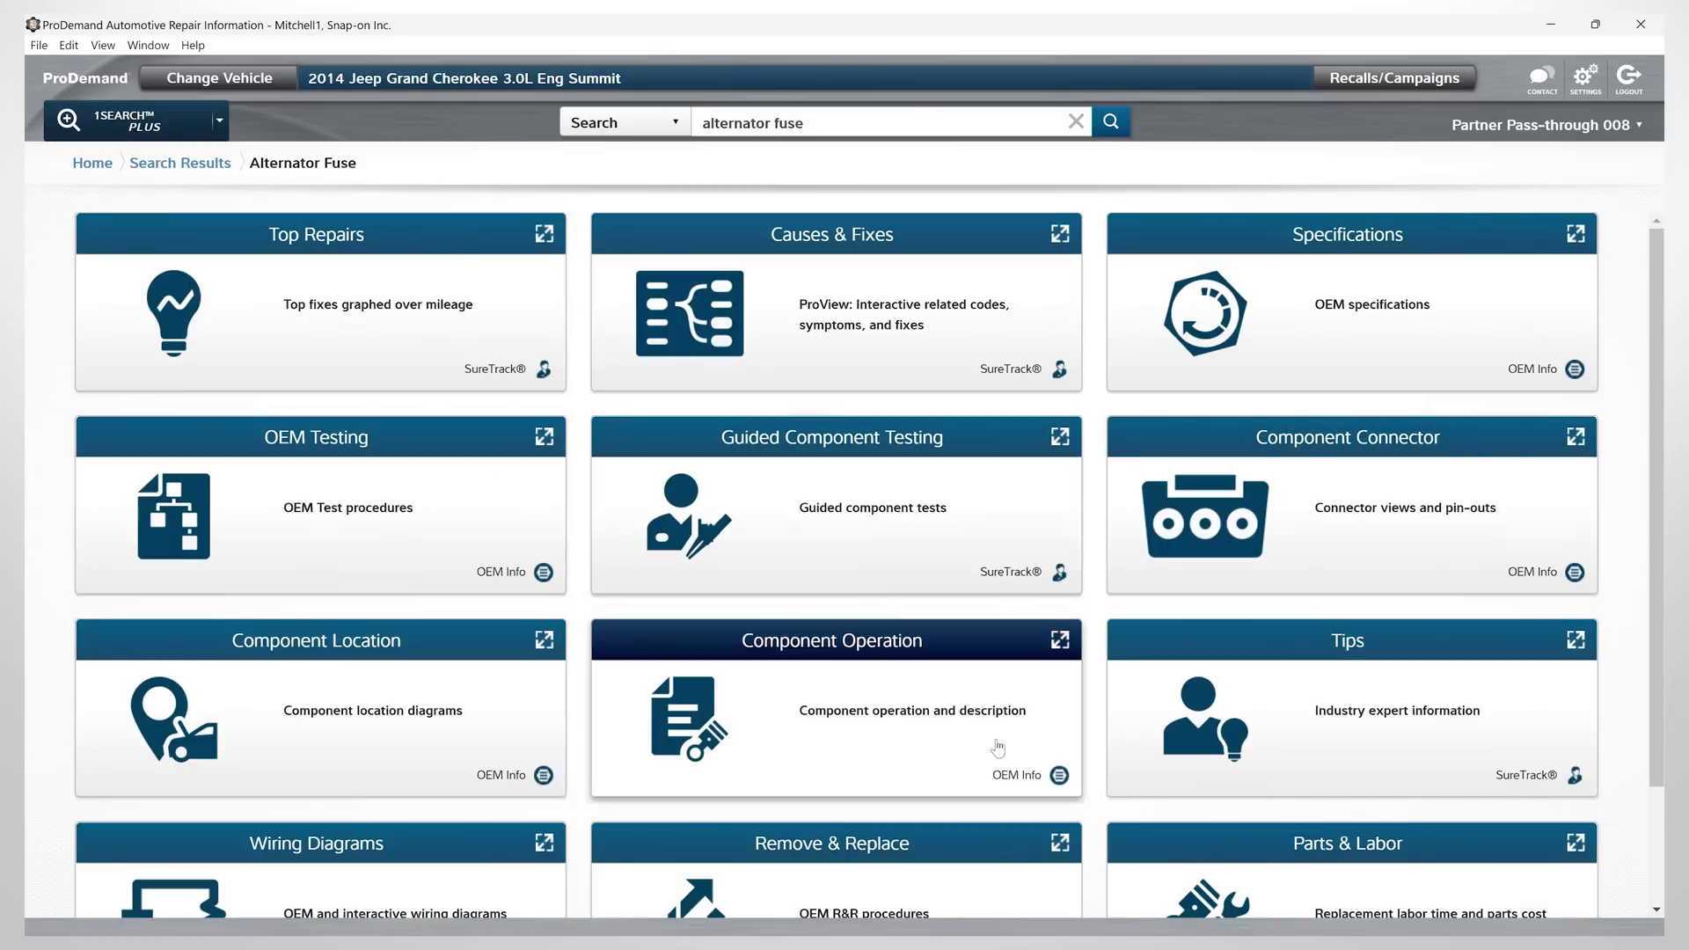
# Search 'disc brake pad' and go to its Parts & Labor estimate guide.
pyautogui.click(791, 122)
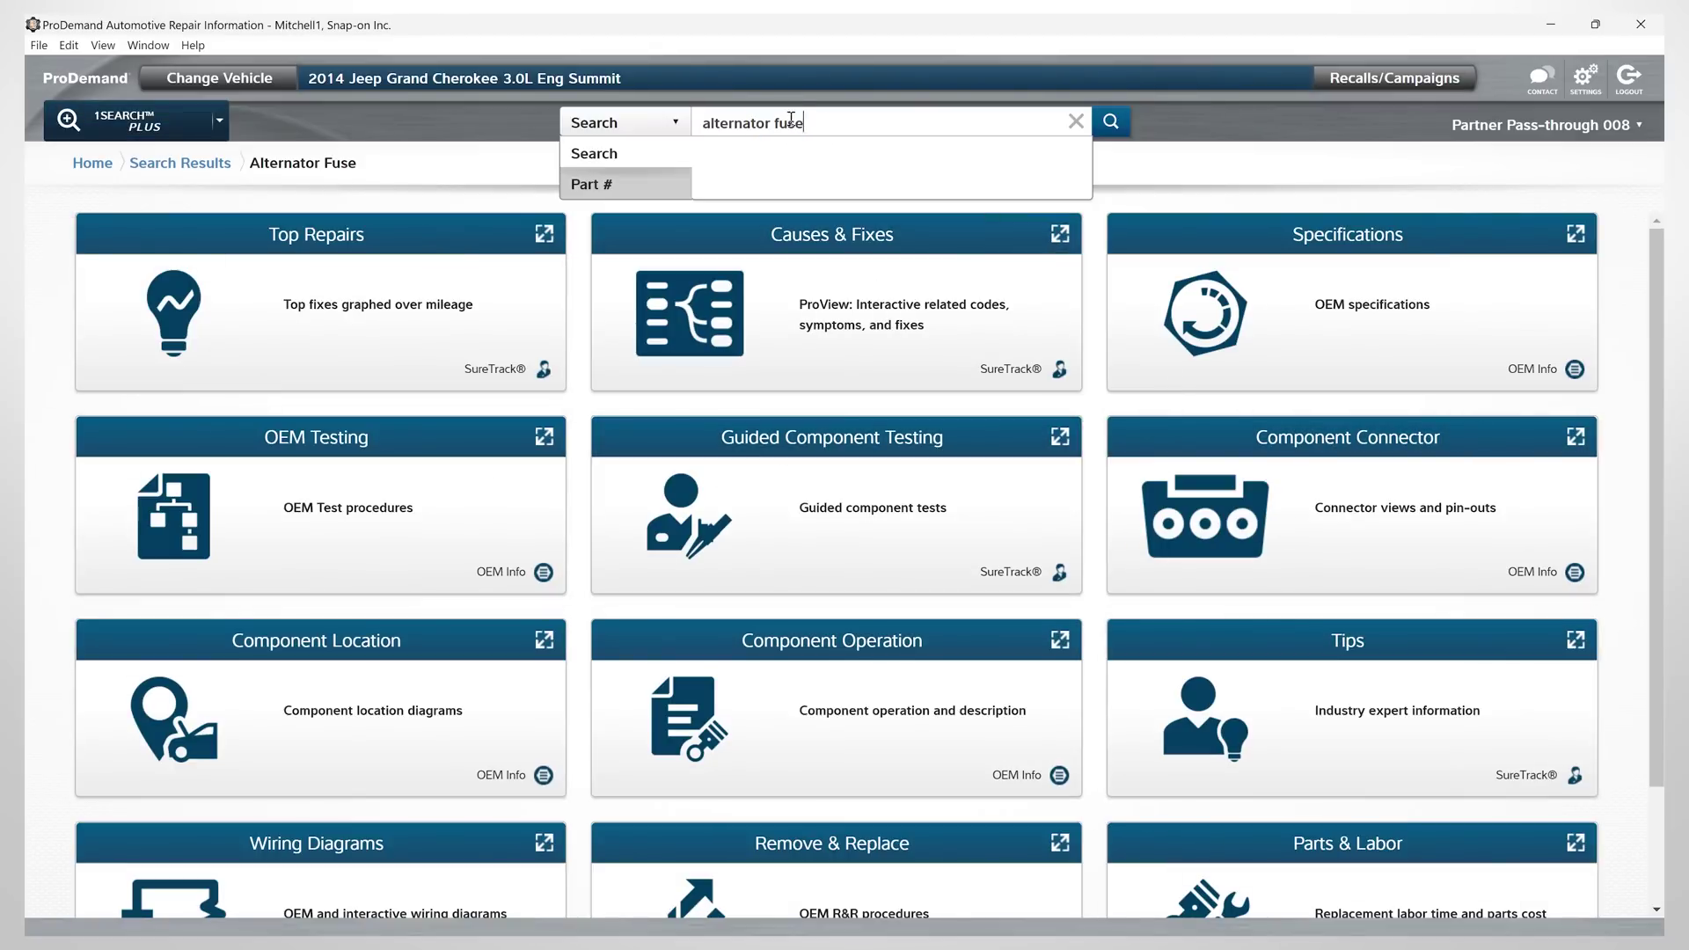
pyautogui.write('disc brake pad')
pyautogui.press('Return')
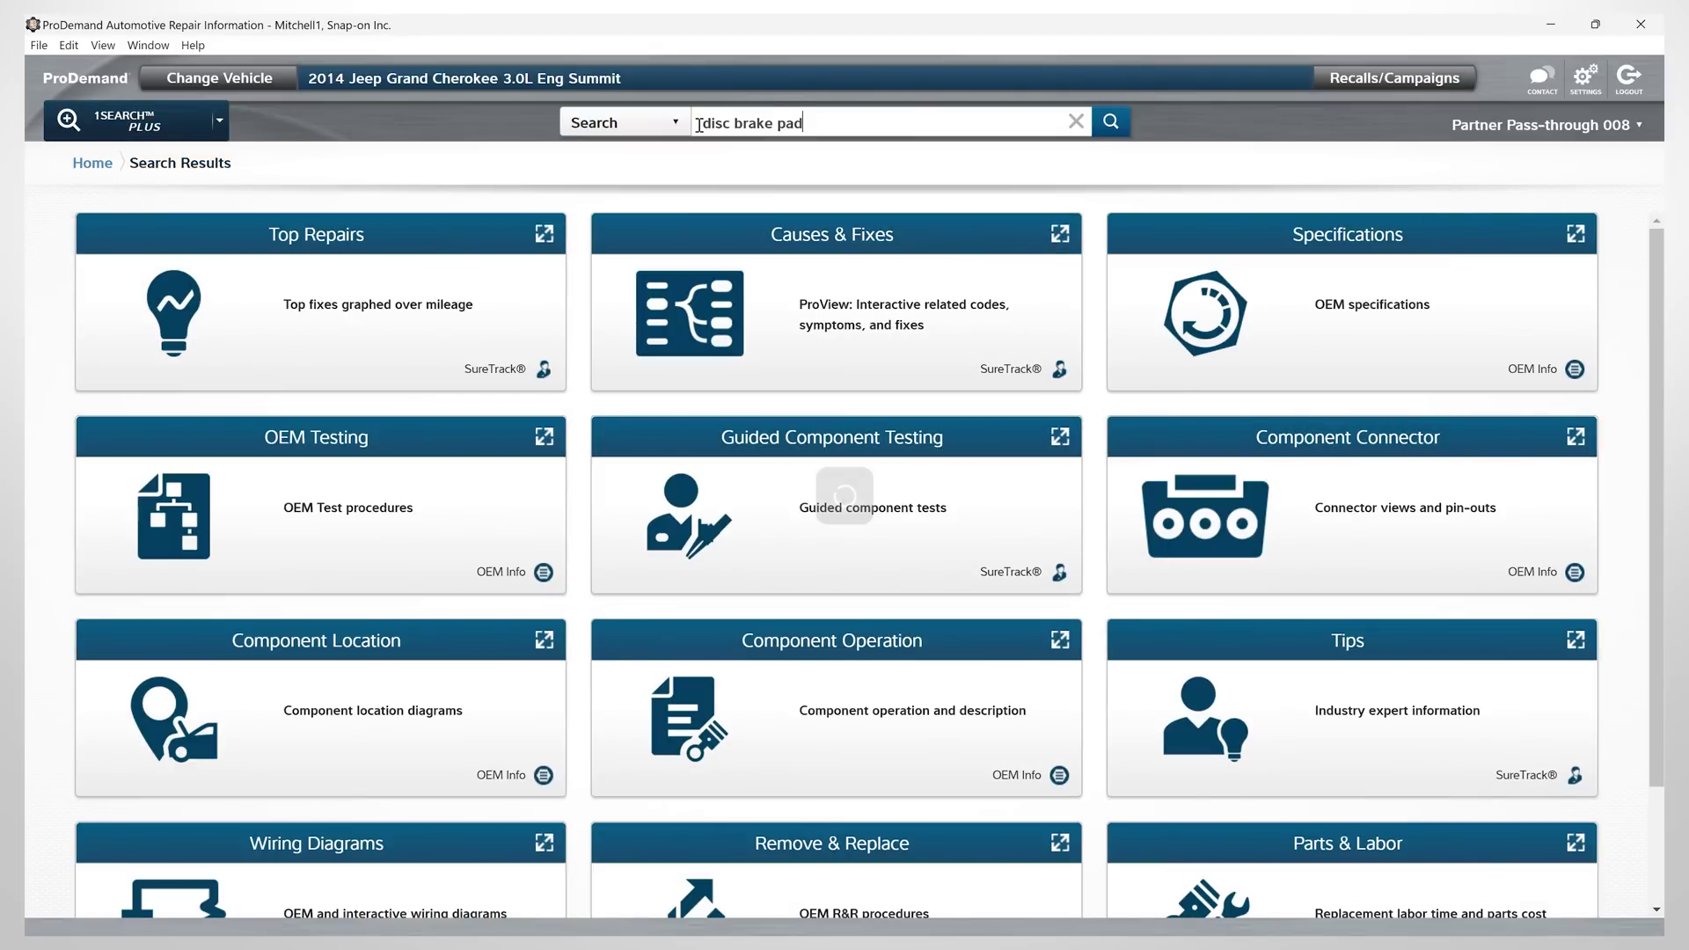
pyautogui.click(144, 269)
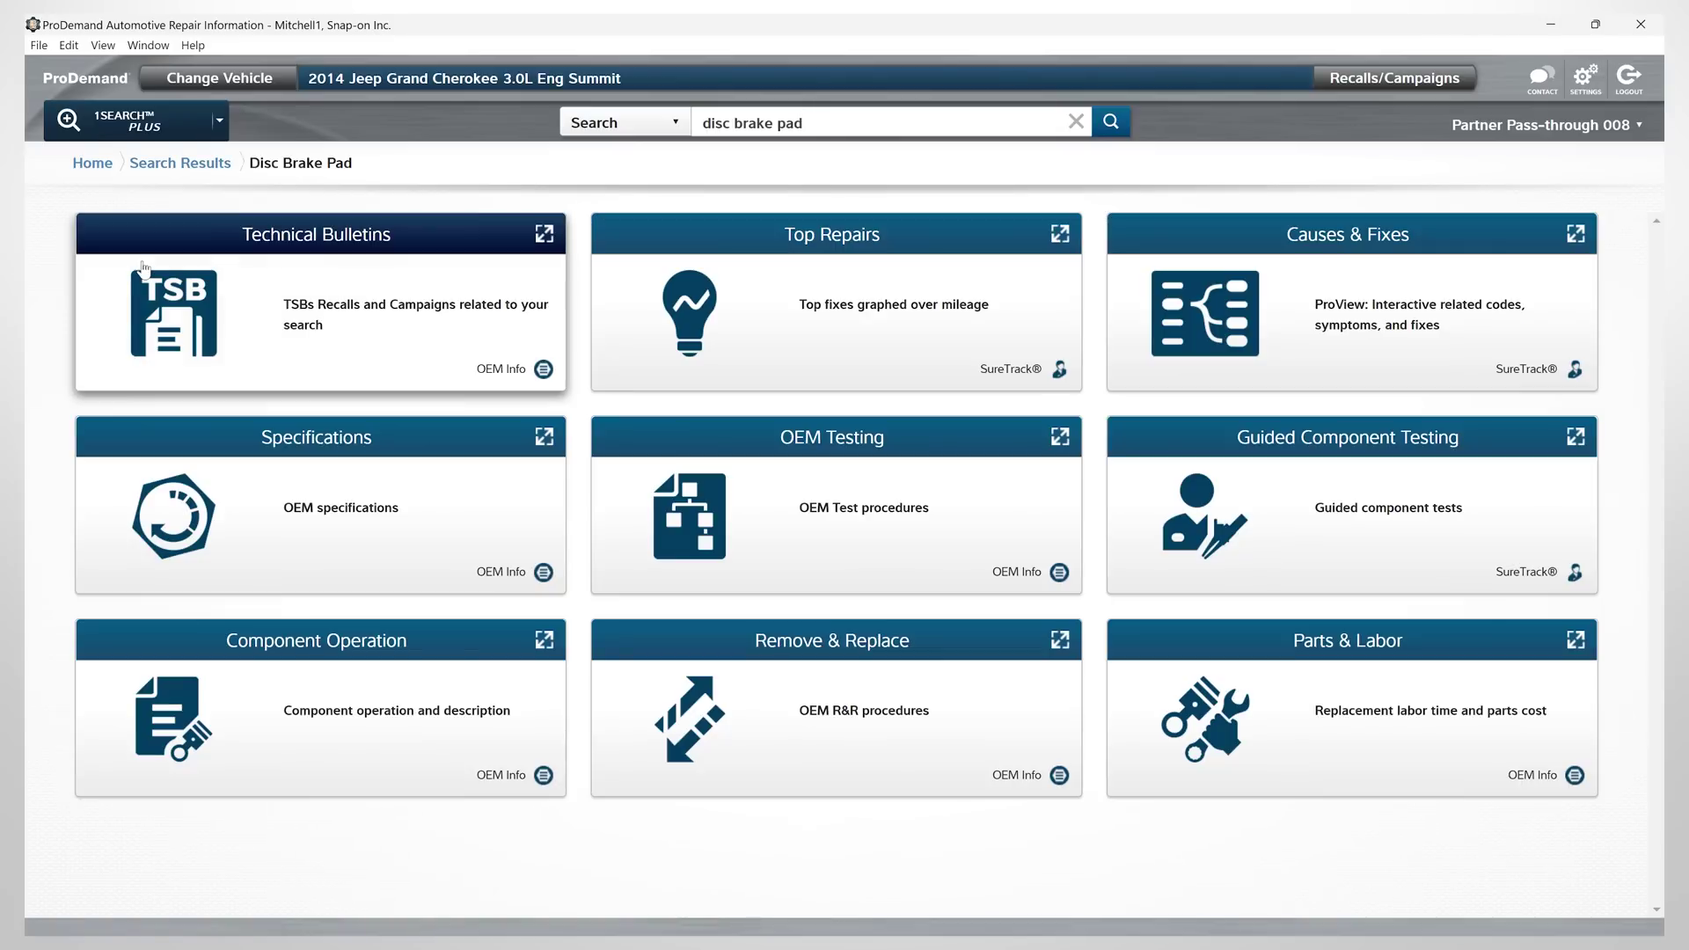
pyautogui.click(1320, 654)
# Add the Front Standard pads and Front, Both Sides labor and view the $531.40 quote.
pyautogui.click(410, 333)
pyautogui.click(462, 369)
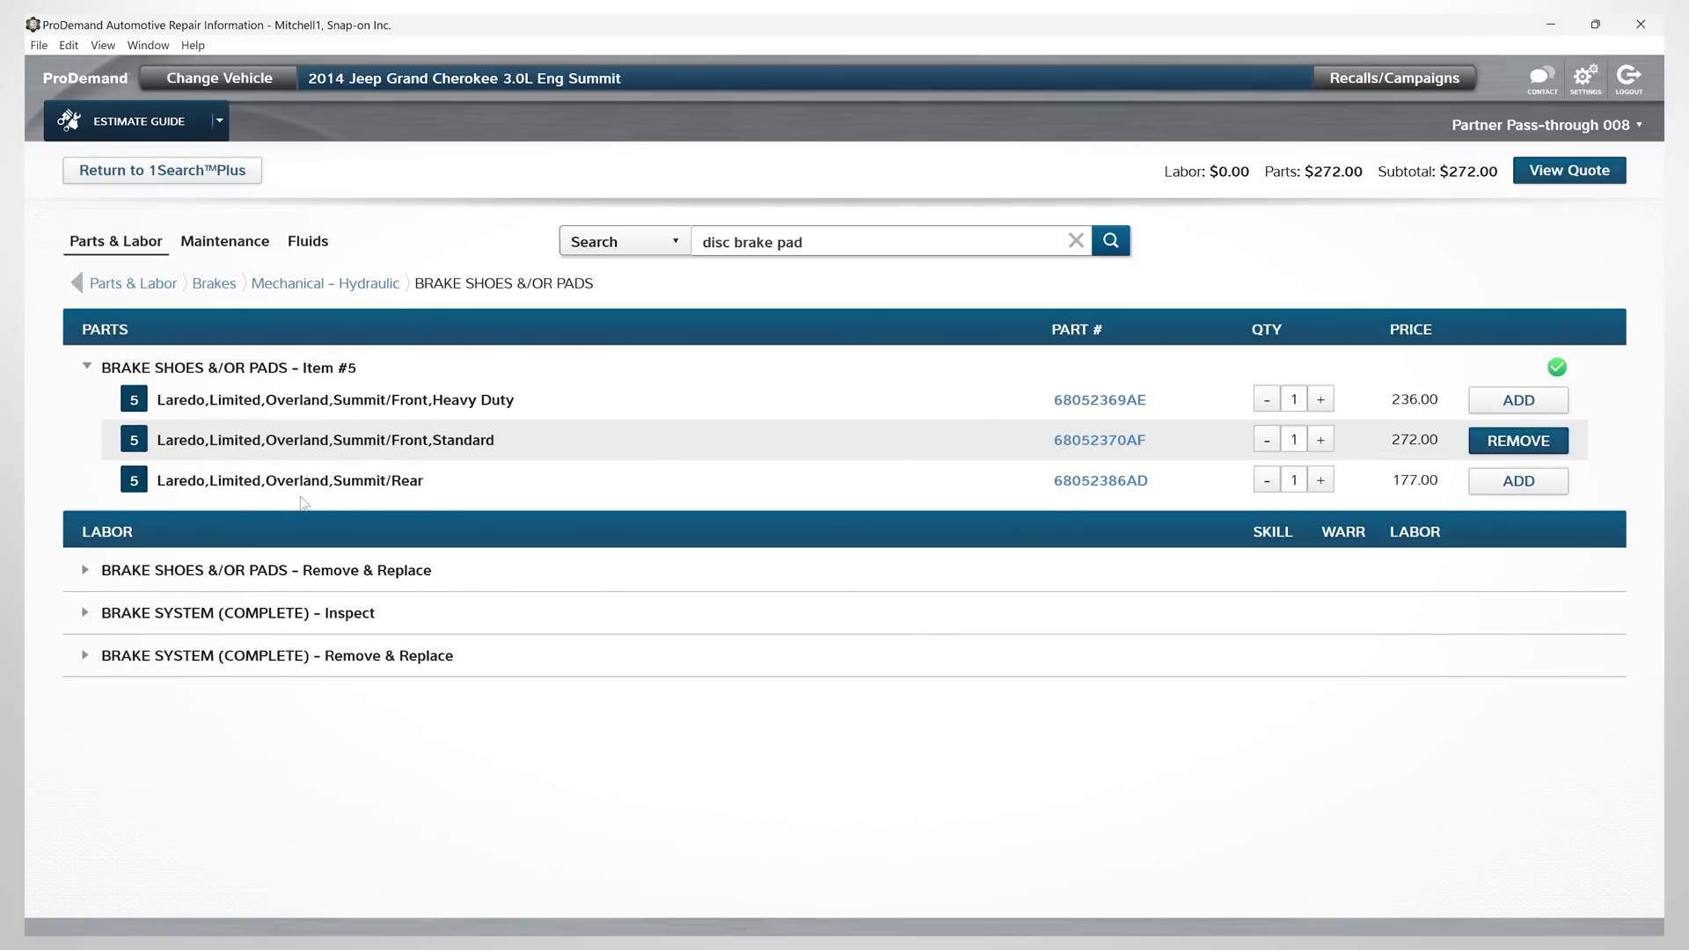
pyautogui.click(164, 554)
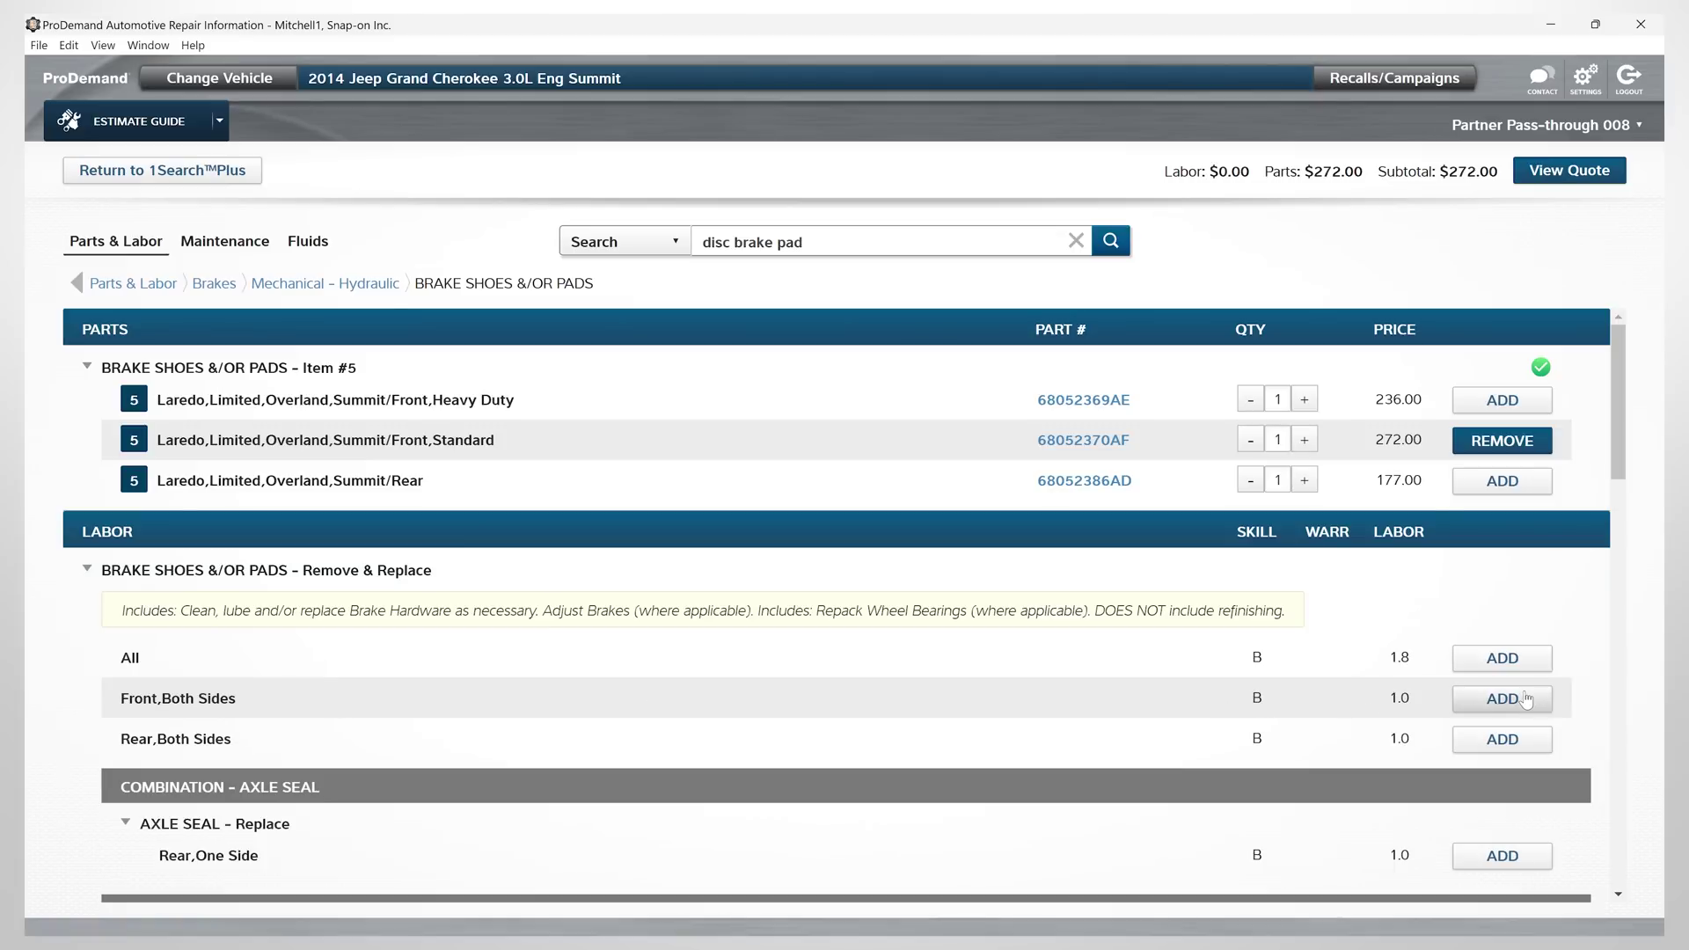
pyautogui.scroll(-1, 1192, 658)
pyautogui.scroll(-1, 1174, 647)
pyautogui.scroll(-3, 1122, 614)
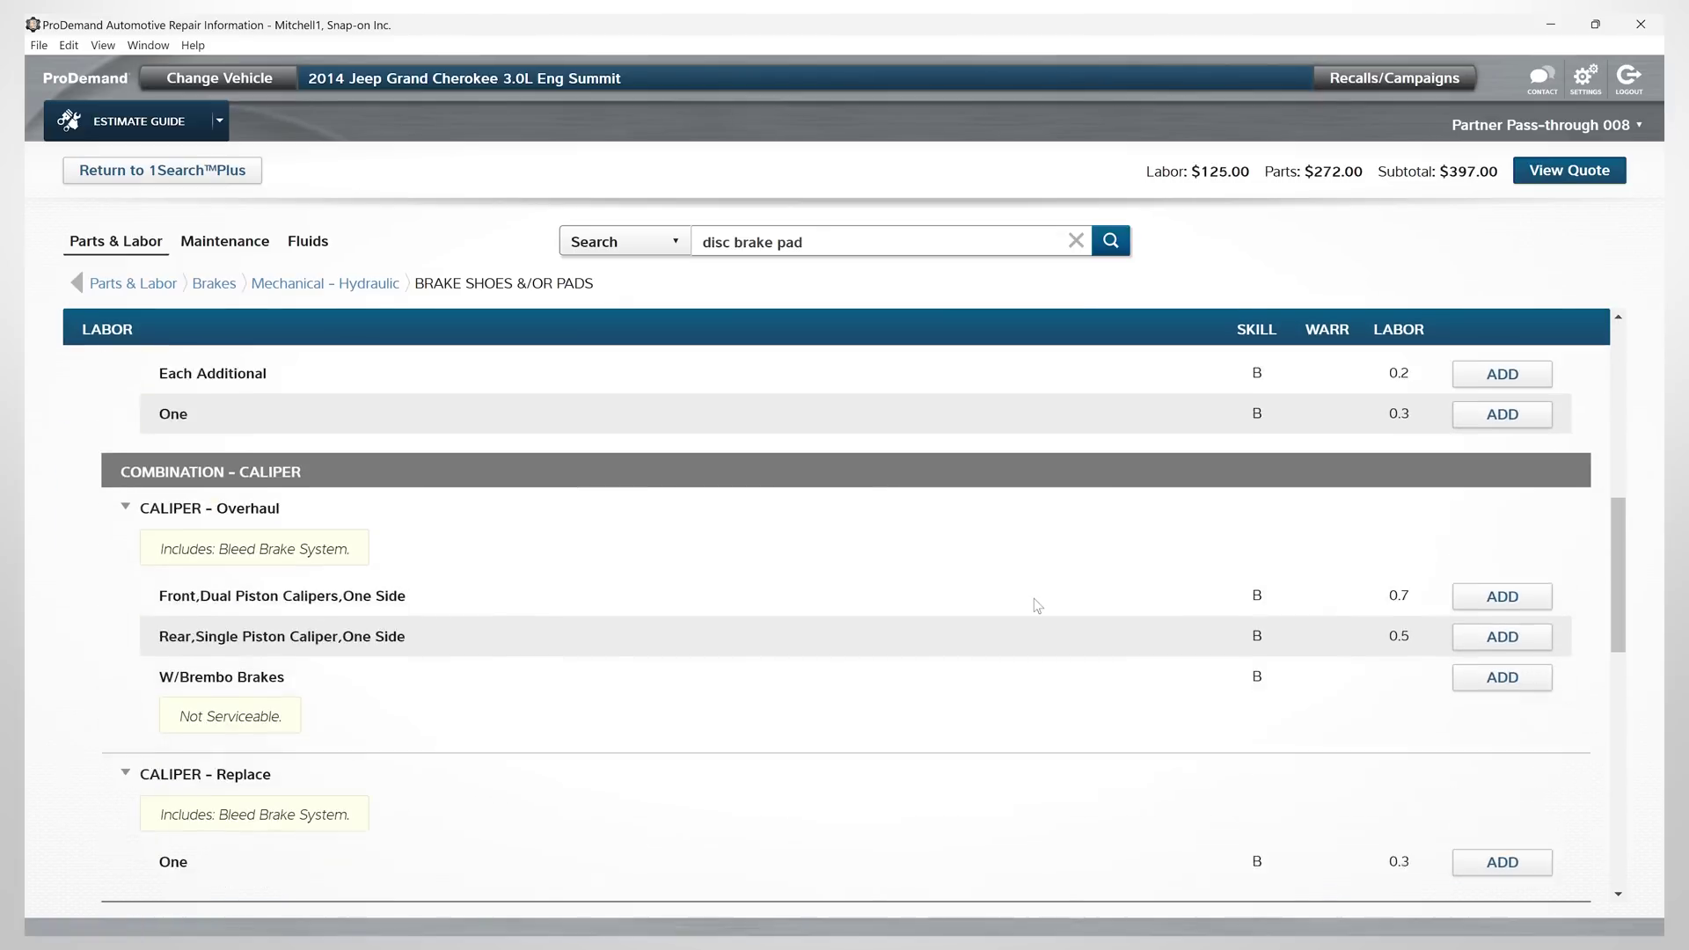
pyautogui.scroll(-3, 1106, 620)
pyautogui.scroll(-5, 1189, 529)
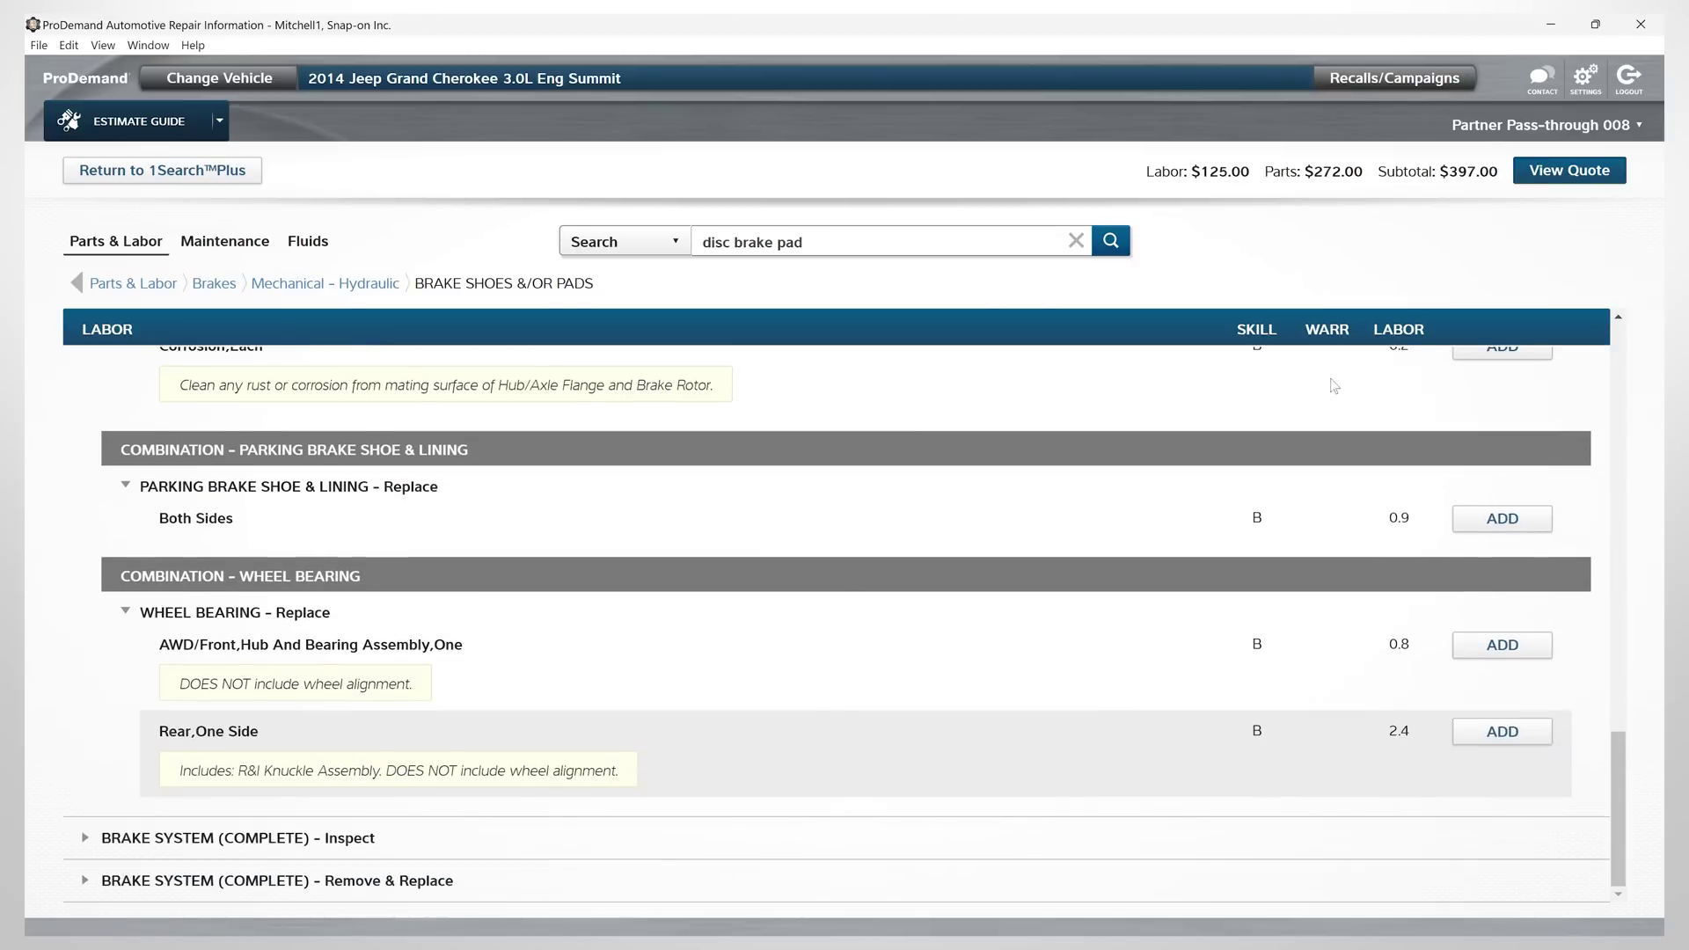
pyautogui.click(1564, 171)
pyautogui.scroll(-3, 1424, 508)
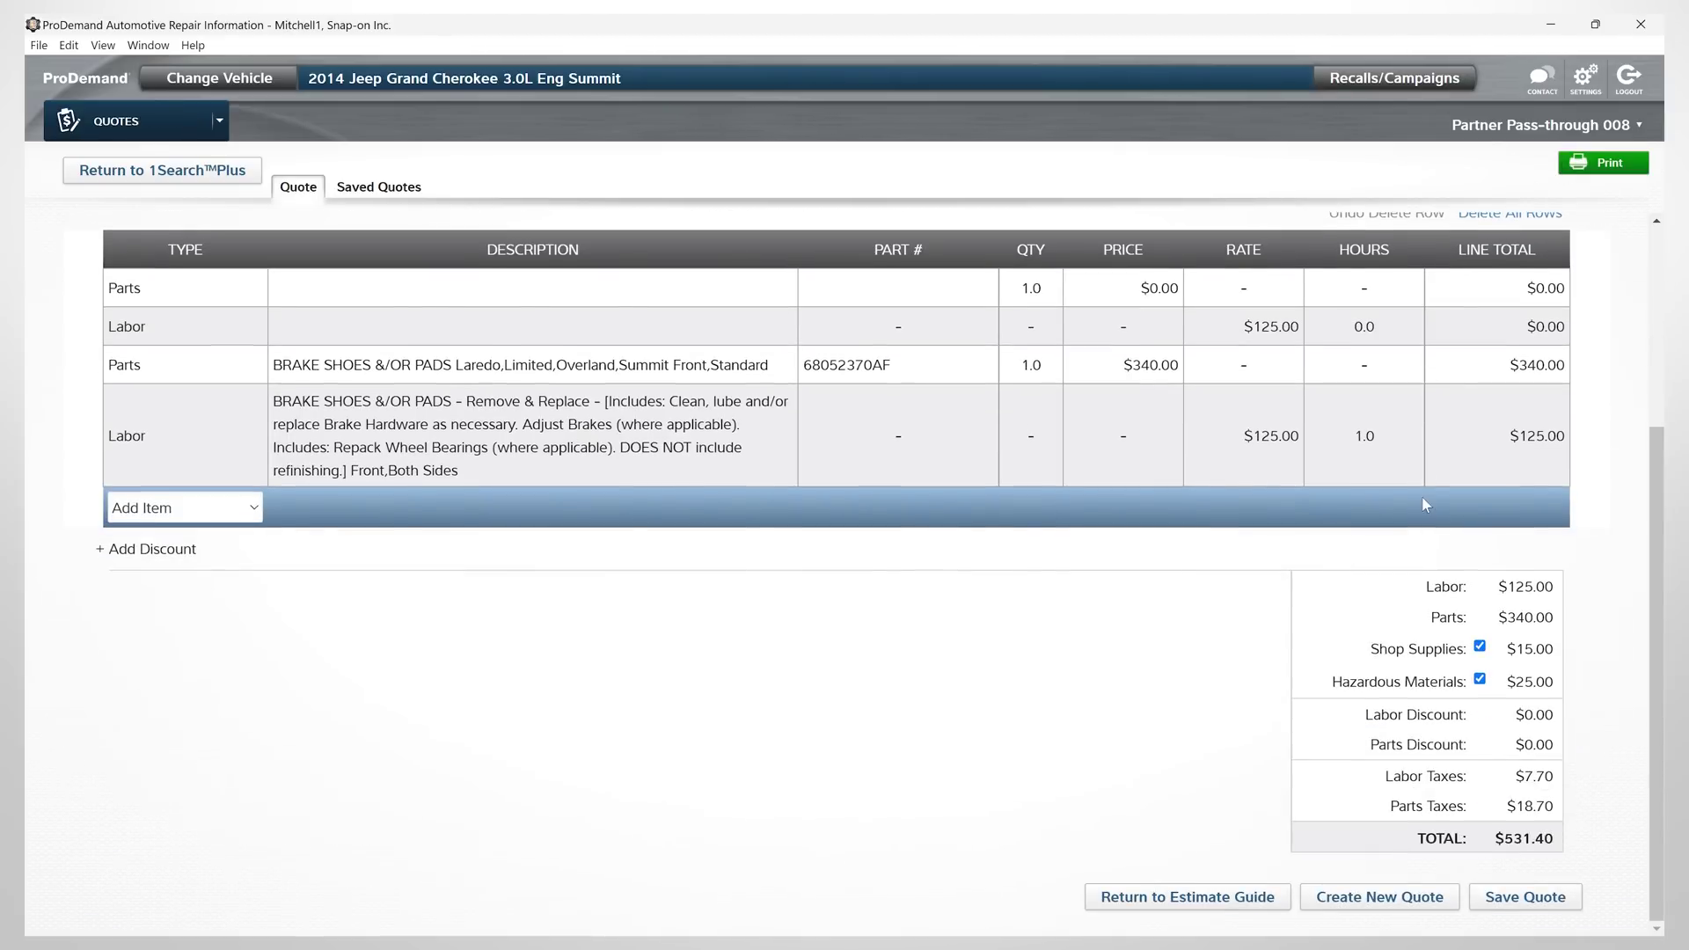